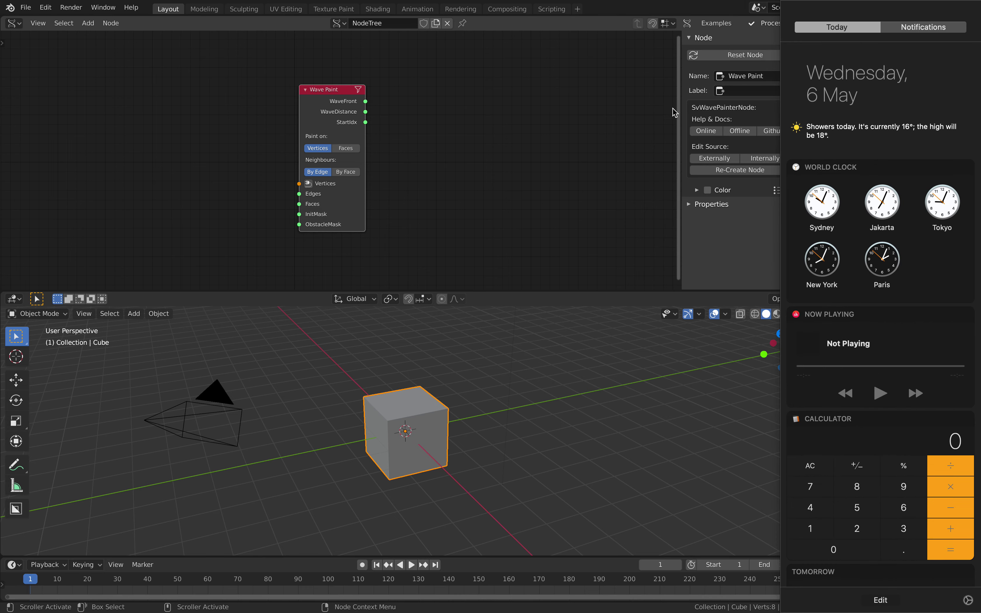
Turn on Do Not Disturb in the macOS notification settings and dismiss Notification Center.
scroll(954, 96, "up", 3)
left_click(955, 87)
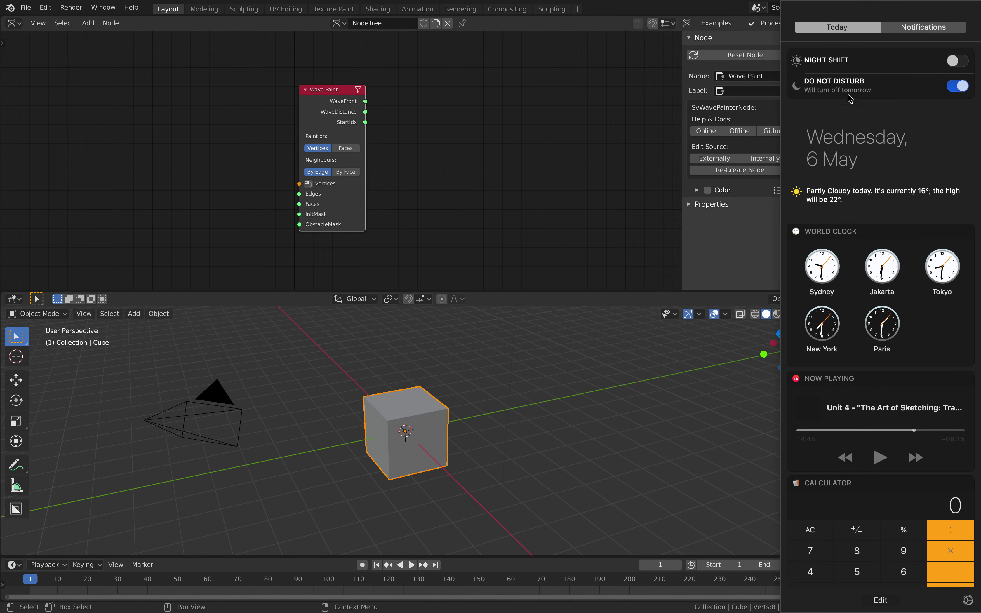
left_click(600, 157)
Open the Wave Paint node's online documentation and look through the Wikipedia article it links to.
left_click(699, 185)
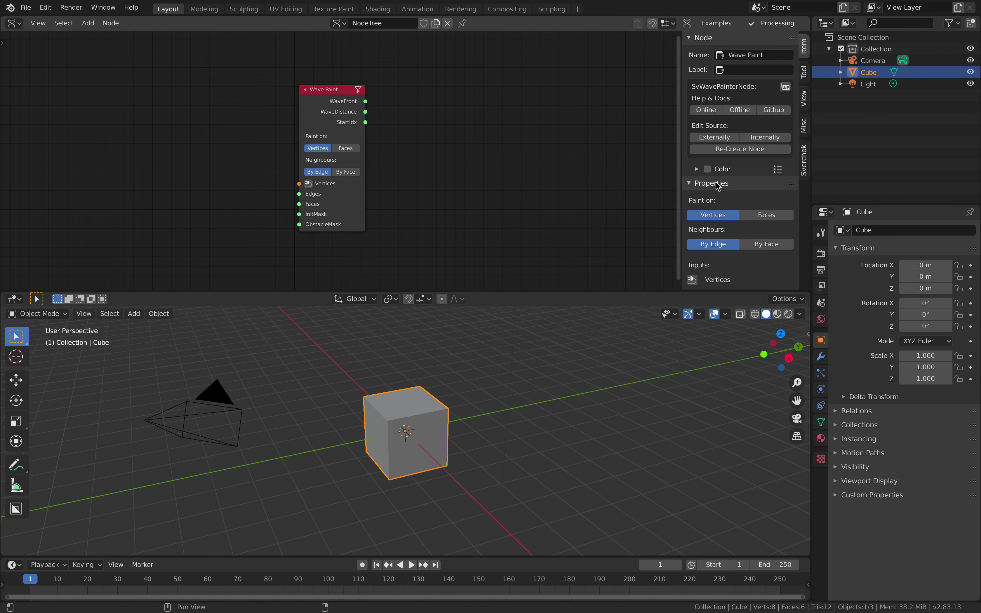
left_click(711, 111)
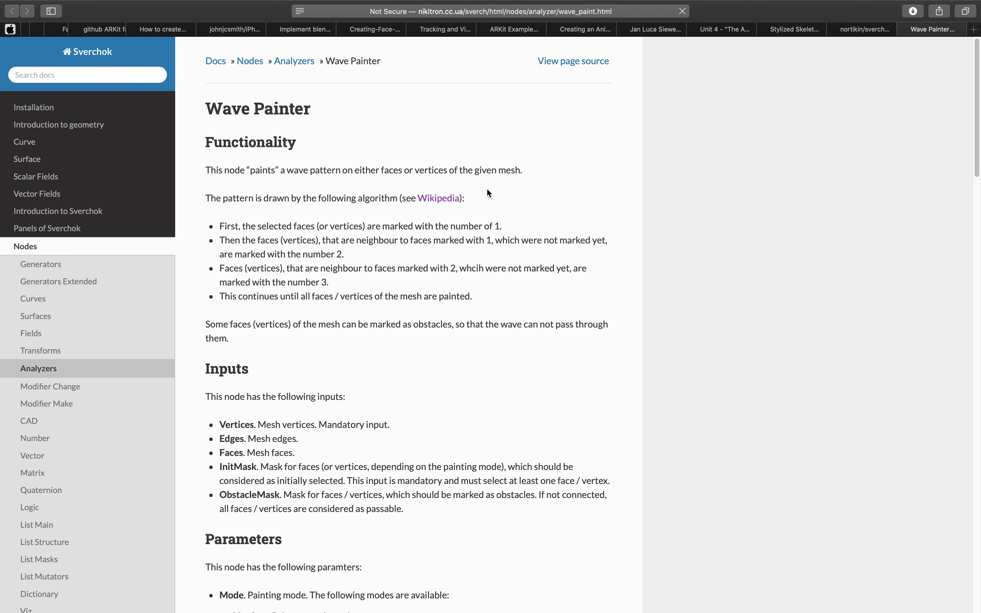
right_click(443, 202)
left_click(456, 202)
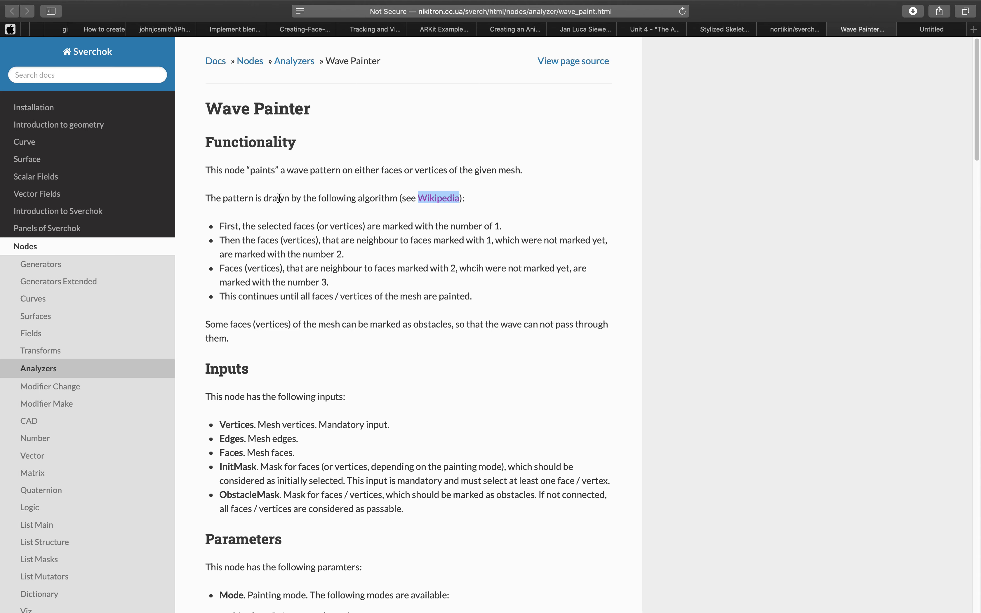
scroll(289, 202, "down", 1)
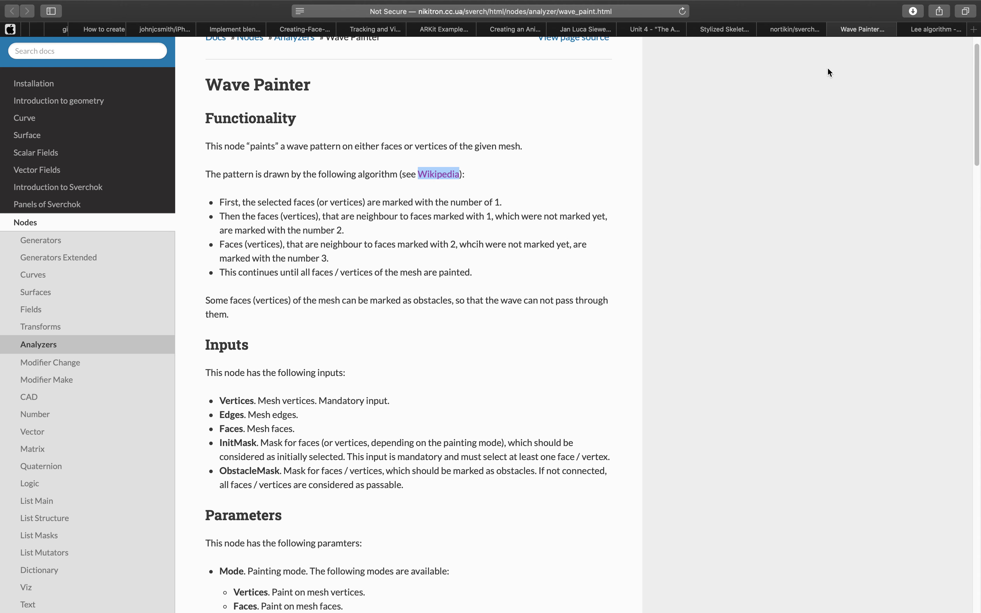
left_click(926, 32)
scroll(803, 292, "down", 5)
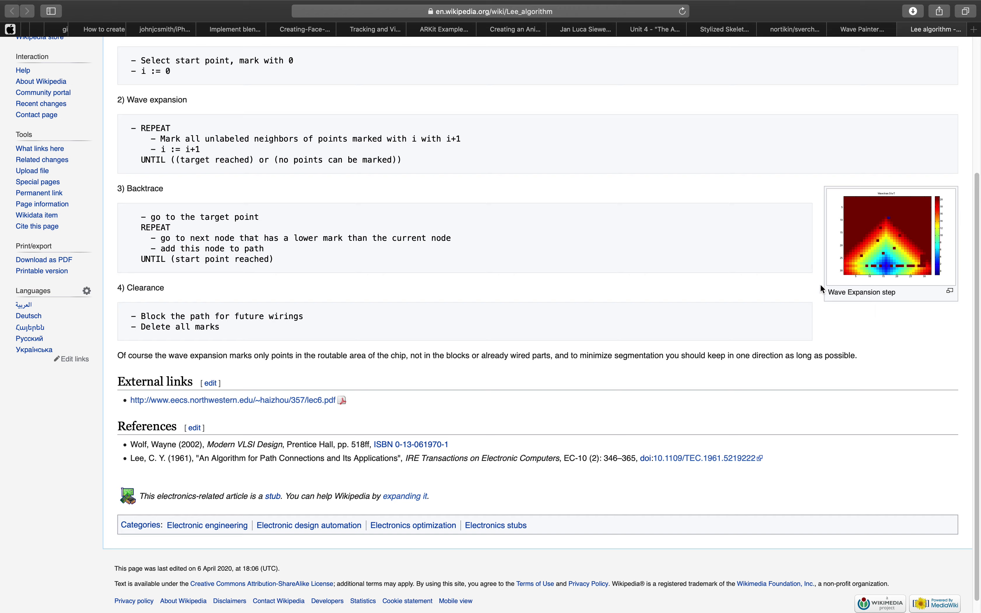
Return to the Wave Painter documentation and examine its inputs, parameters and usage examples.
left_click(860, 29)
scroll(507, 243, "down", 3)
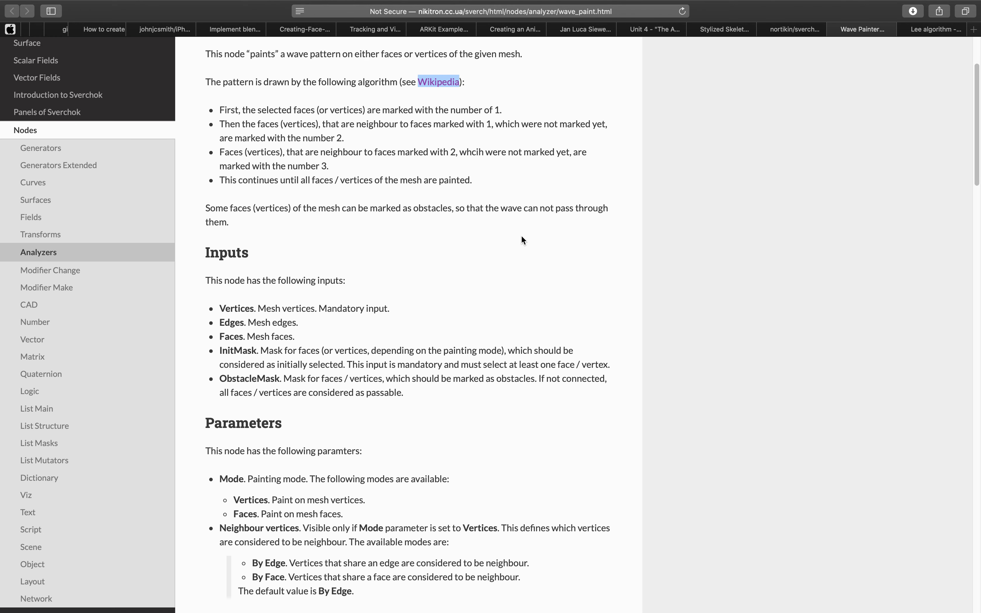
scroll(503, 239, "down", 1)
scroll(499, 243, "down", 5)
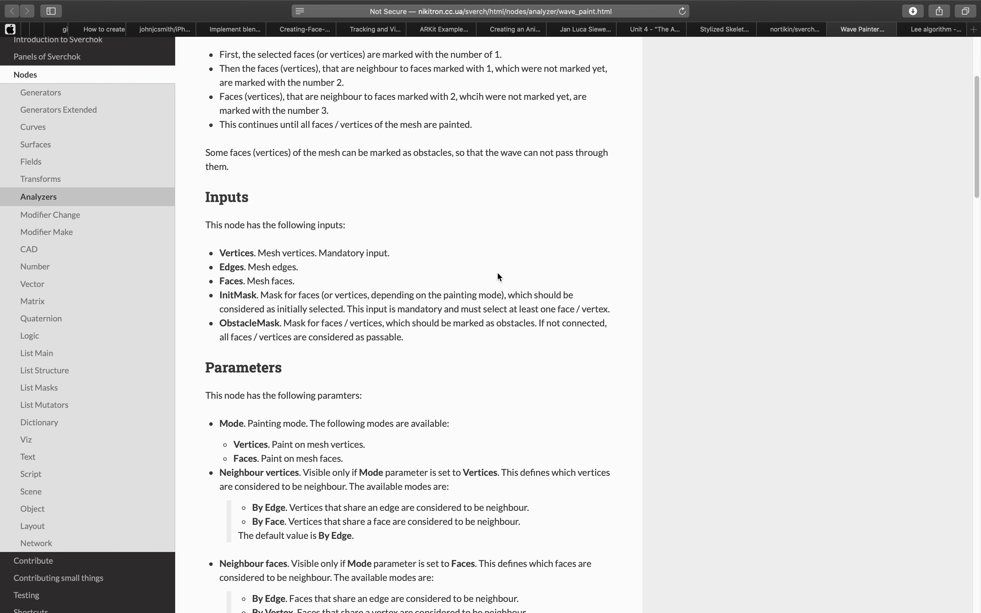
scroll(501, 268, "down", 15)
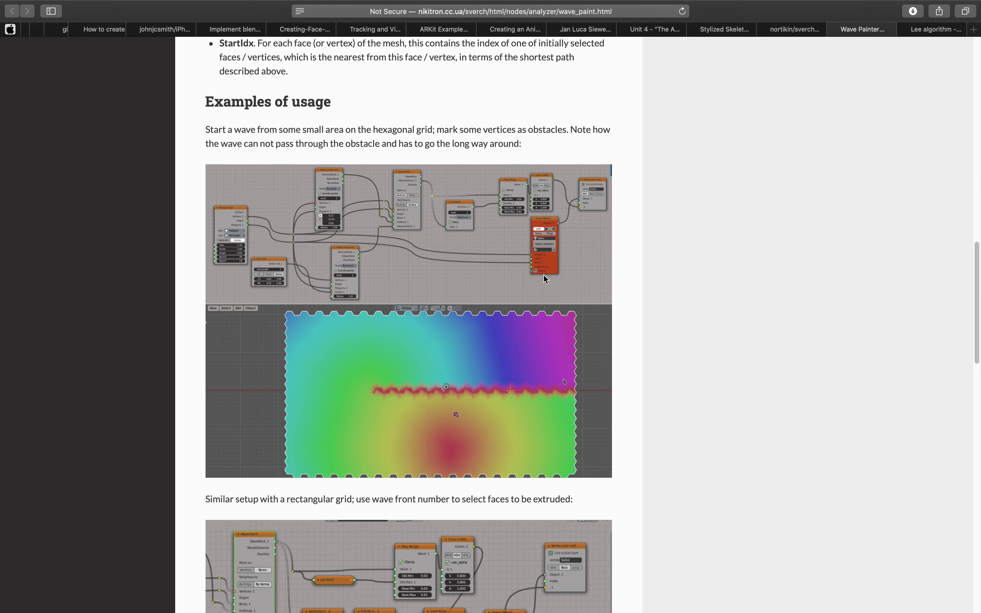
scroll(543, 274, "down", 12)
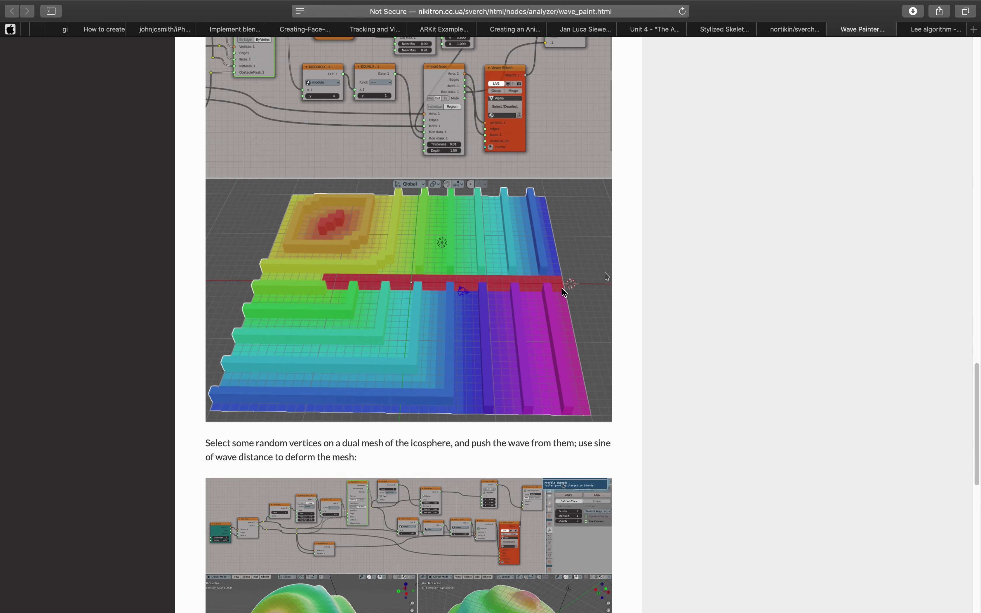
scroll(563, 276, "up", 10)
scroll(567, 274, "up", 4)
scroll(566, 275, "down", 10)
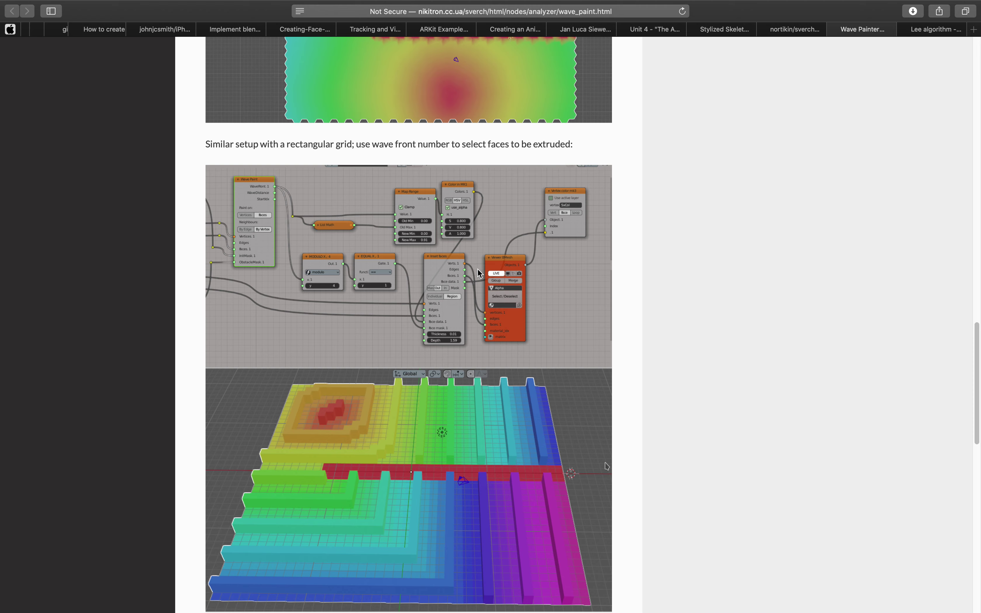
scroll(476, 263, "up", 8)
scroll(446, 304, "up", 5)
scroll(421, 350, "down", 3)
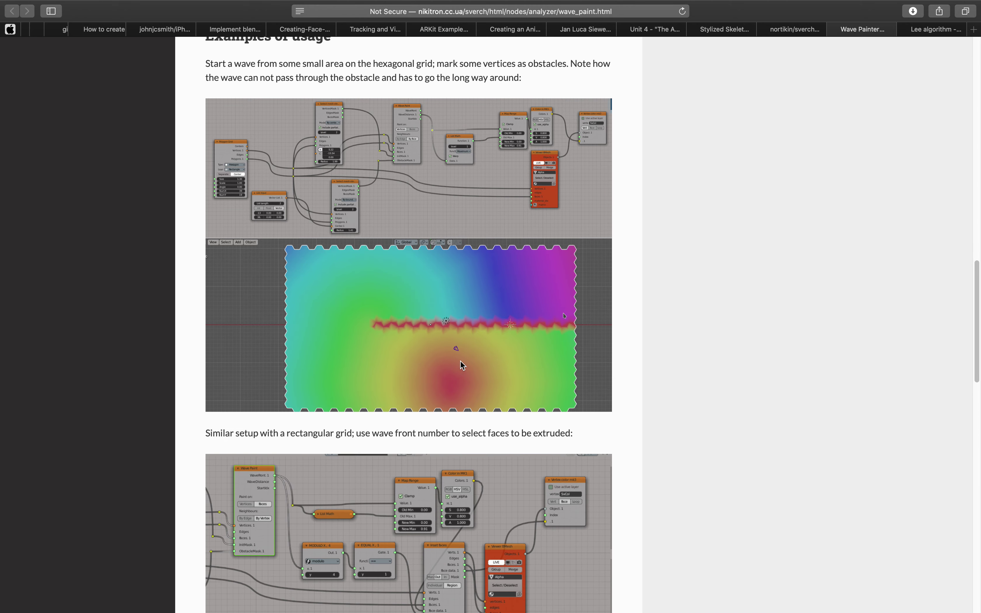
scroll(467, 345, "down", 3)
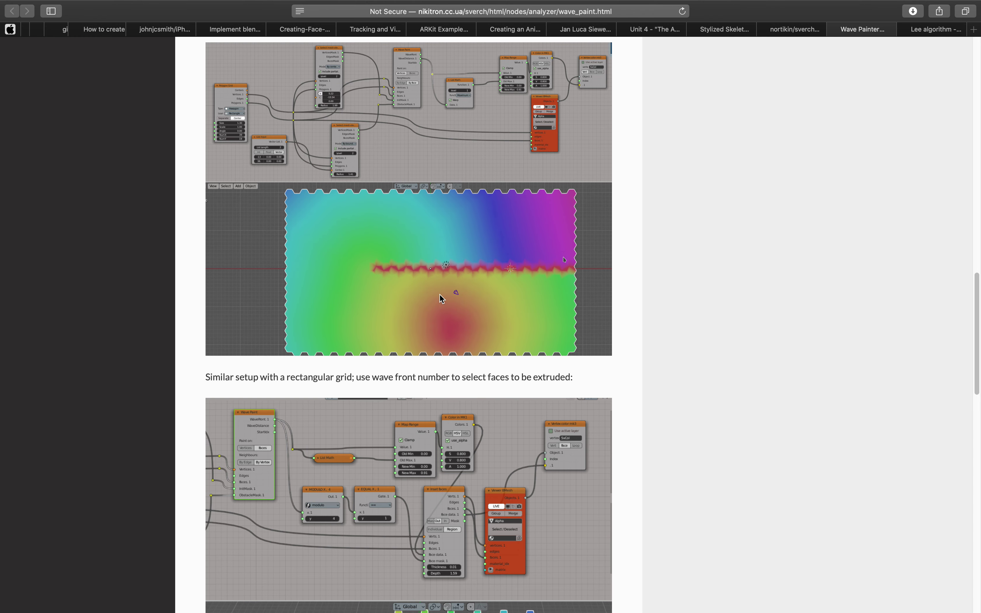
scroll(451, 245, "down", 1)
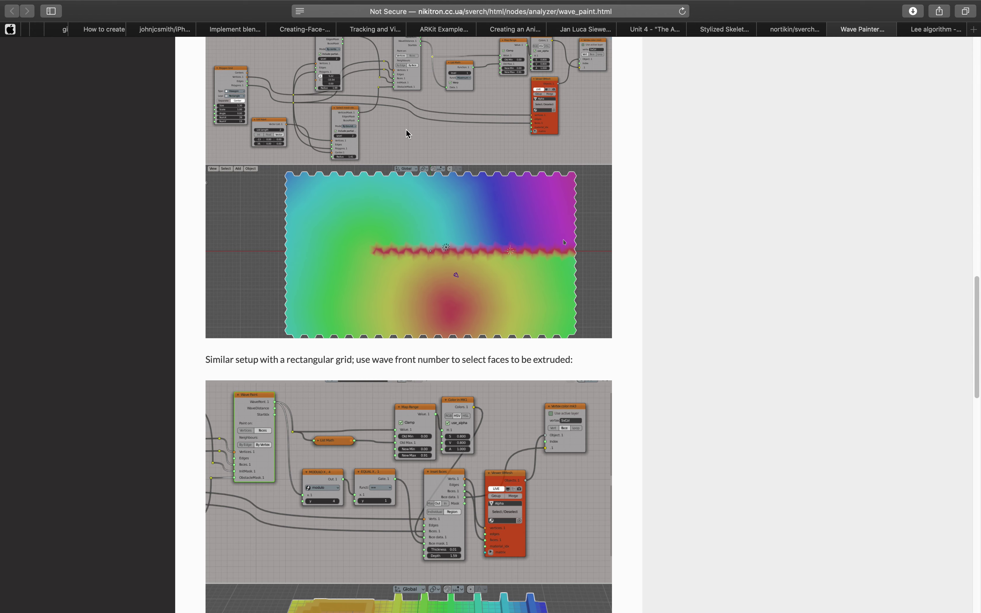
scroll(549, 321, "down", 10)
scroll(446, 373, "down", 15)
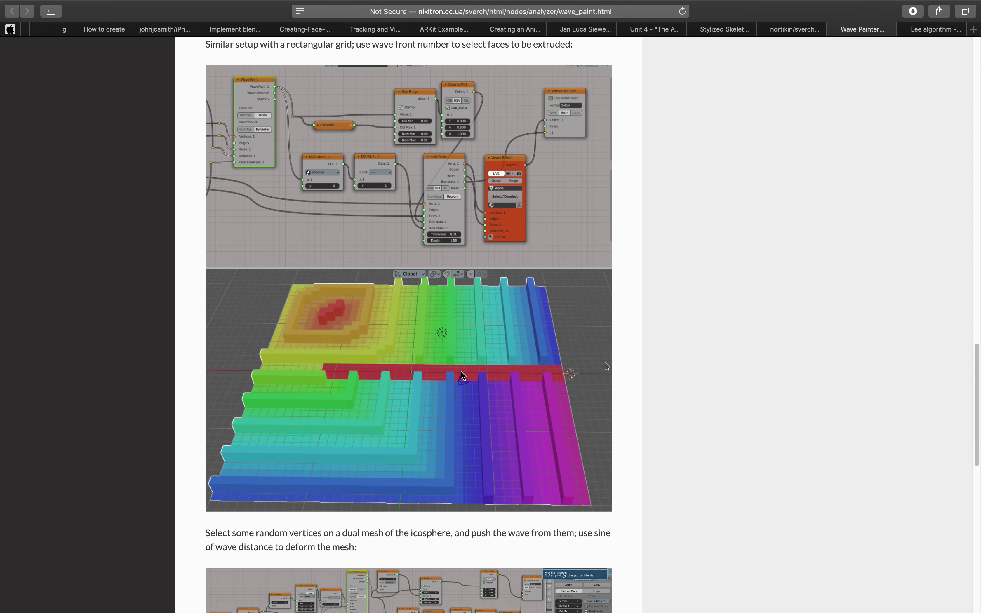
scroll(476, 367, "down", 13)
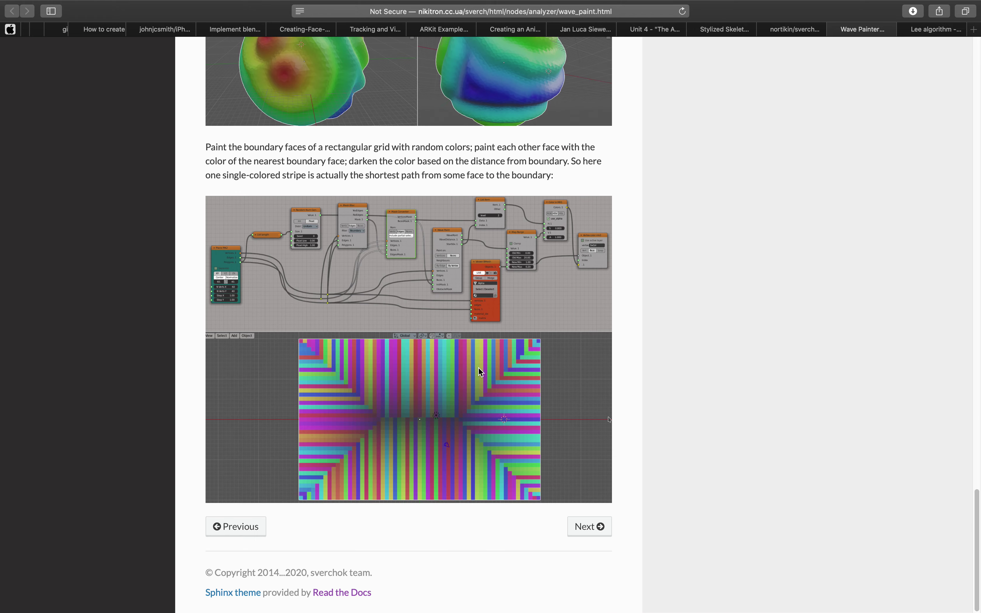
scroll(479, 366, "up", 8)
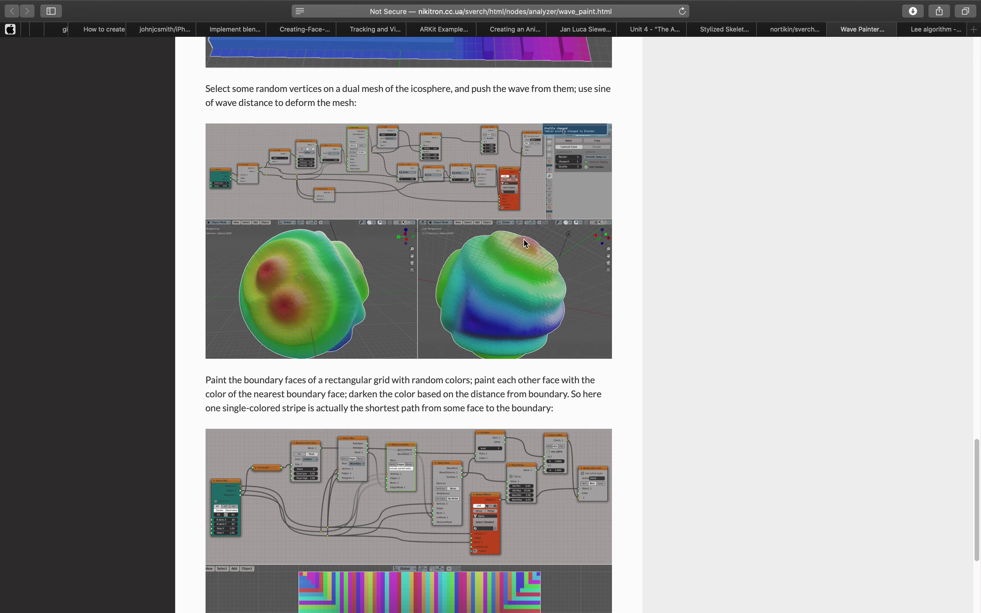
Switch back to Blender, hide the node editor's sidebar and add a Plane node beside the Wave Paint node.
key("ctrl+Left")
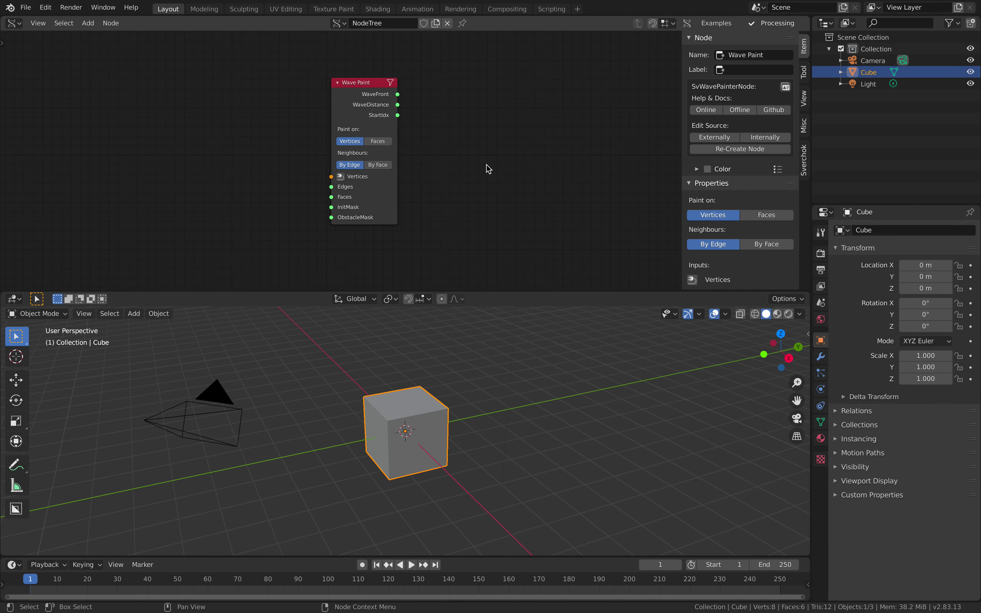
key("n")
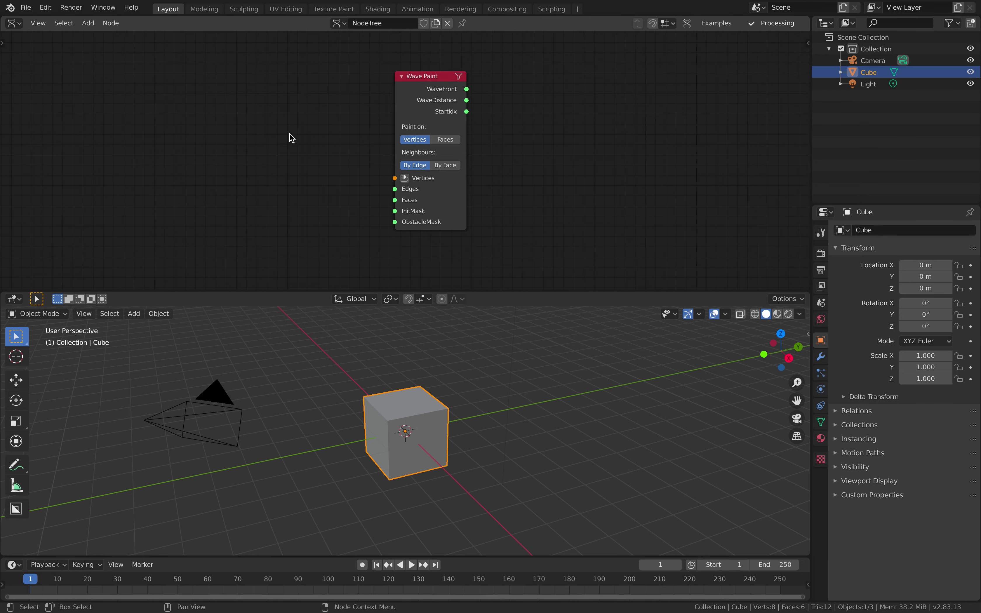
key("shift+a")
left_click(289, 133)
type("plane")
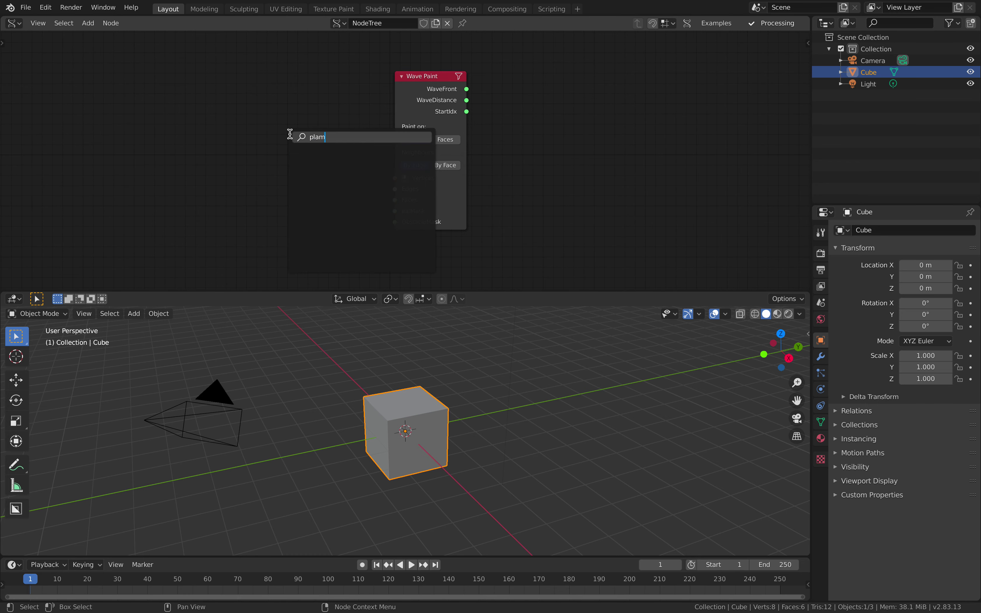
key("Return")
left_click(200, 112)
left_click_drag(416, 84, 399, 88)
left_click_drag(227, 117, 213, 114)
Set the Plane node's N Verts X and N Verts Y to 50 and link its vertices, edges and polygons to Wave Paint.
left_click(225, 225)
type("50")
key("Return")
left_click_drag(220, 127, 237, 123)
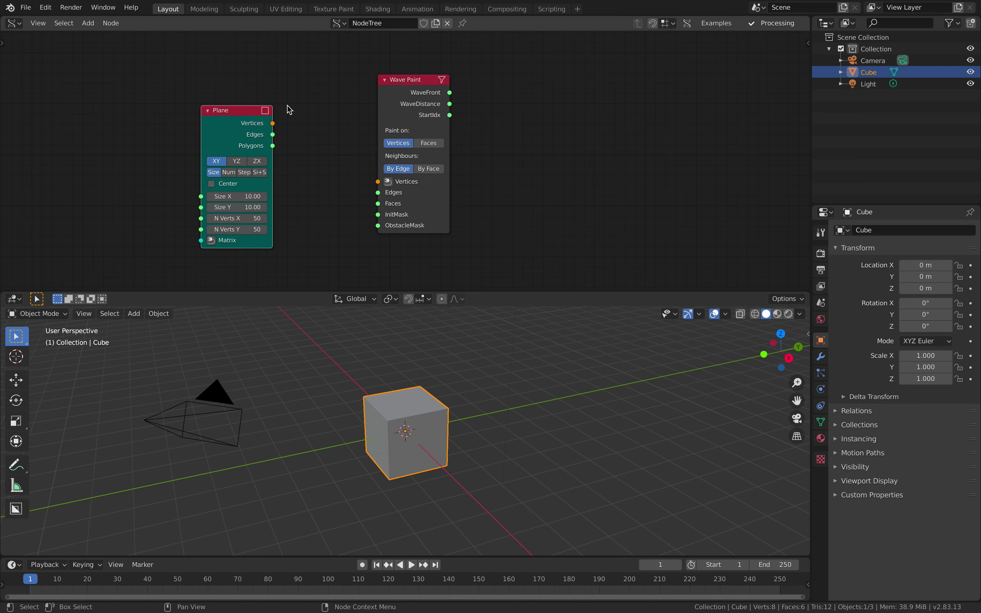
key("f")
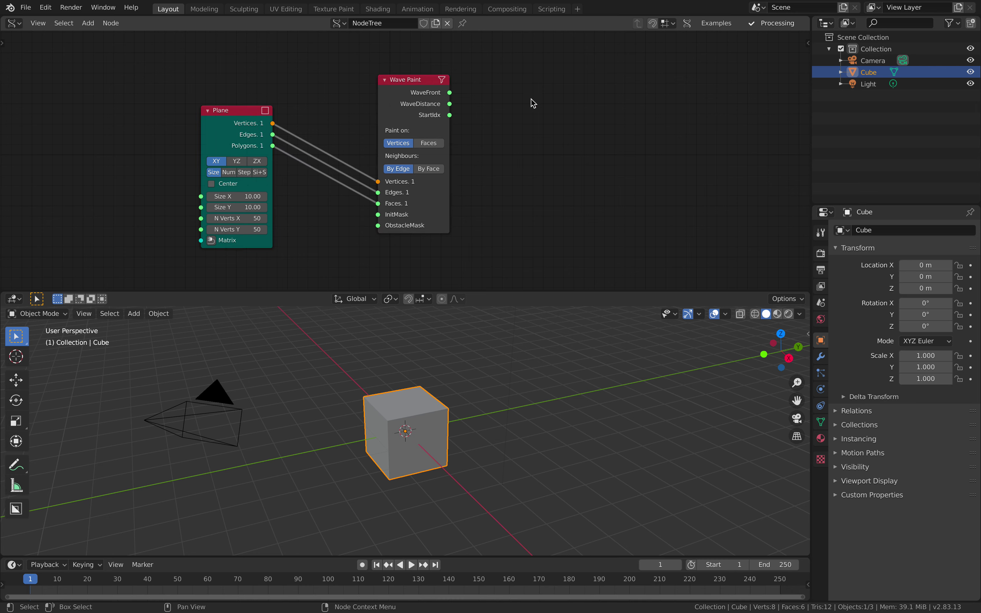
Search for "bmesh" and add a Viewer BMesh node beyond the Wave Paint node.
key("alt+space")
type("bmesh")
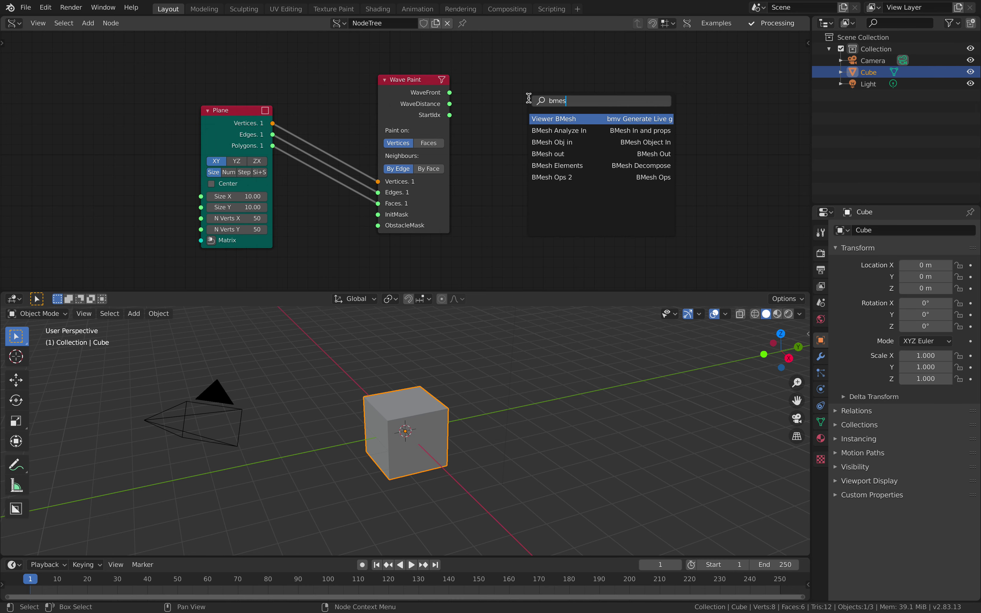
key("Return")
left_click(533, 83)
Move Wave Paint below the other nodes and link the Plane's vertices, edges and polygons to the BMesh viewer.
left_click(425, 90)
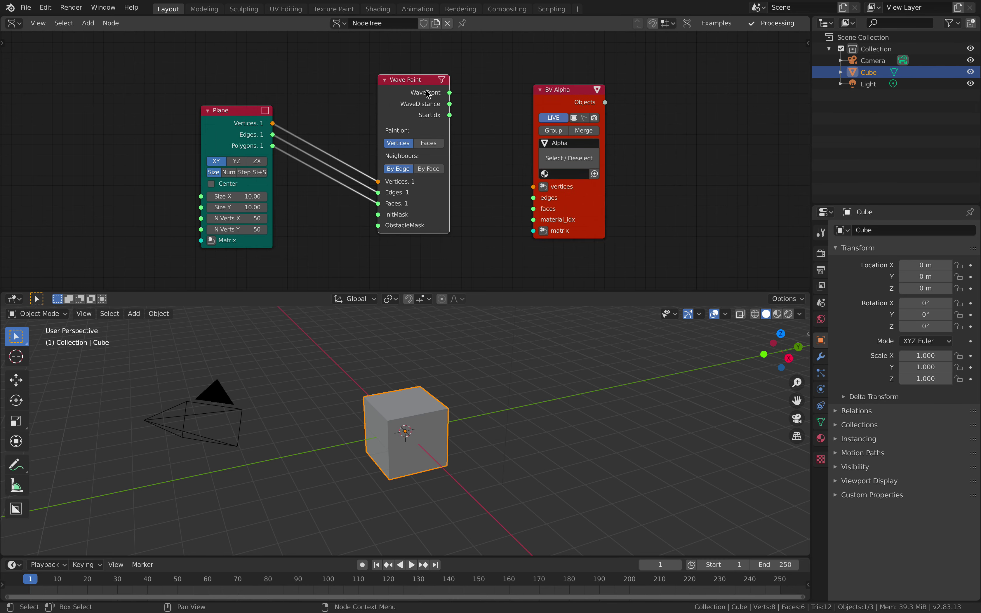
left_click_drag(562, 91, 601, 97)
left_click(380, 76)
left_click_drag(419, 96, 402, 86)
left_click_drag(589, 106, 592, 104)
left_click_drag(383, 106, 384, 227)
scroll(365, 154, "down", 1)
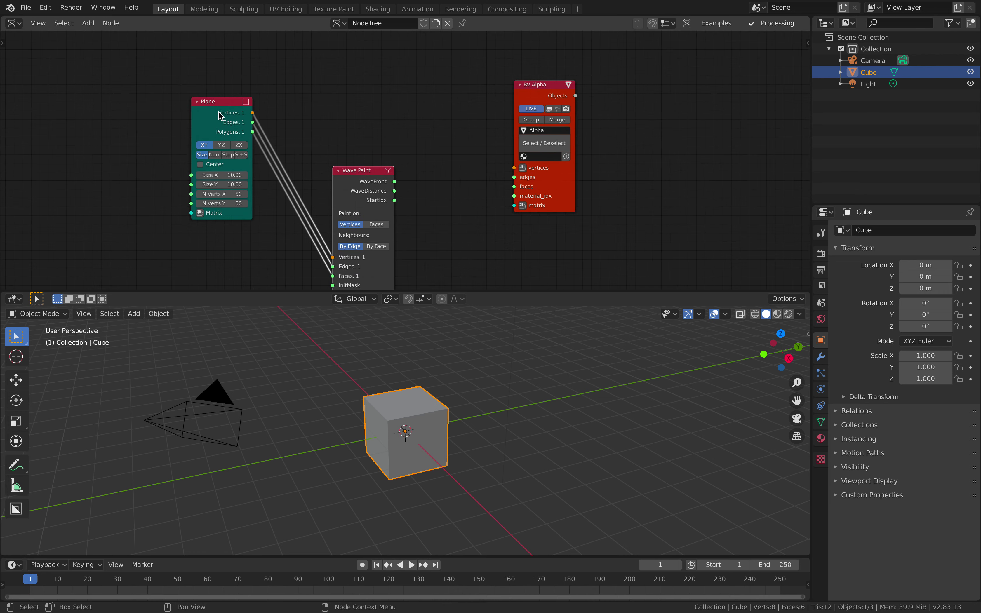
key("f")
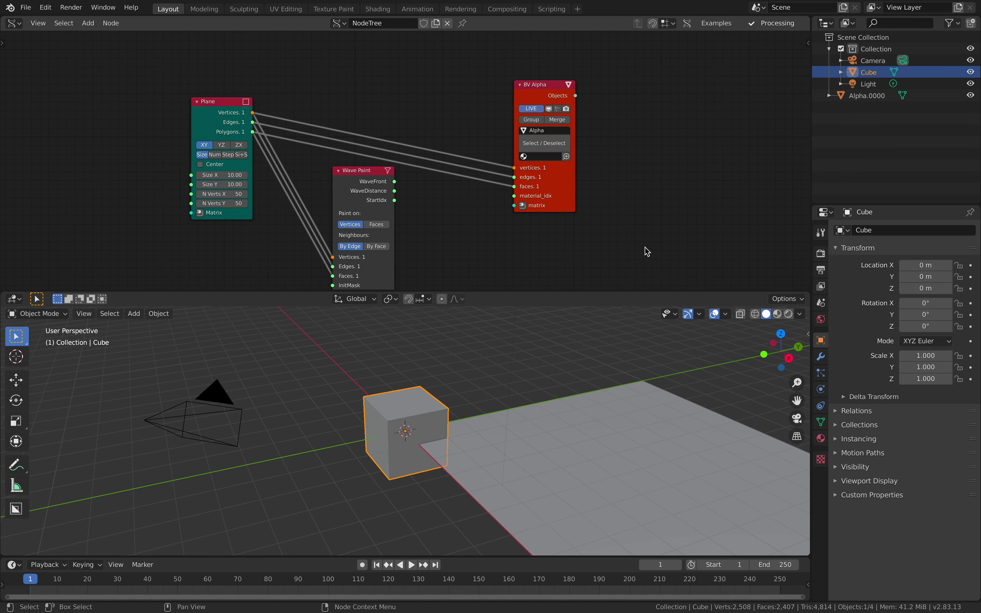
Delete the default cube, camera and light from the scene.
key("Delete")
middle_click_drag(417, 410, 482, 401)
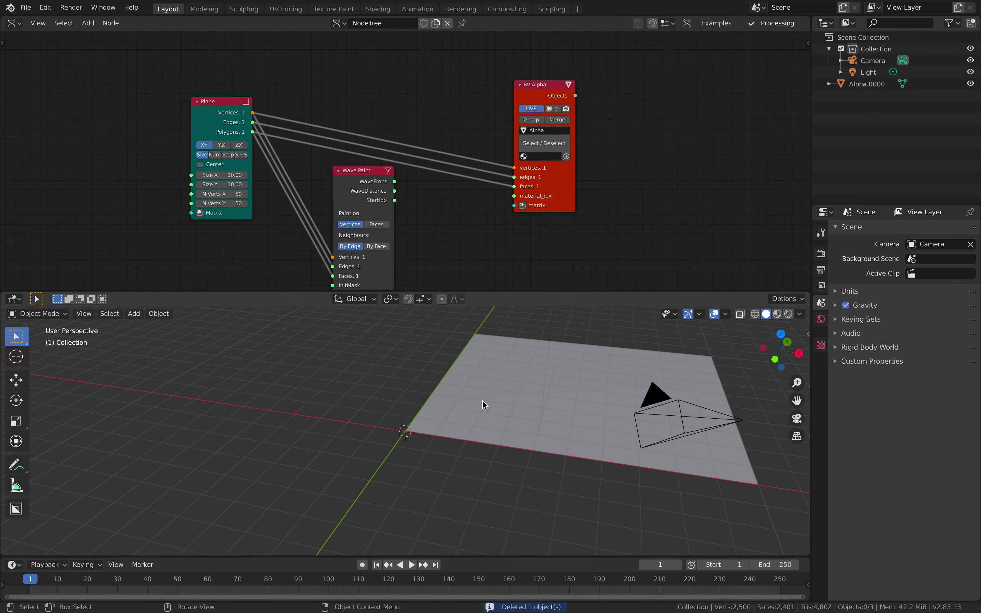
left_click(645, 413)
key("Delete")
middle_click_drag(642, 409, 476, 371)
scroll(469, 375, "down", 2)
left_click(477, 355)
key("x")
left_click(479, 362)
Enable the Center option on the Plane node to centre the grid on the origin.
scroll(476, 371, "up", 2)
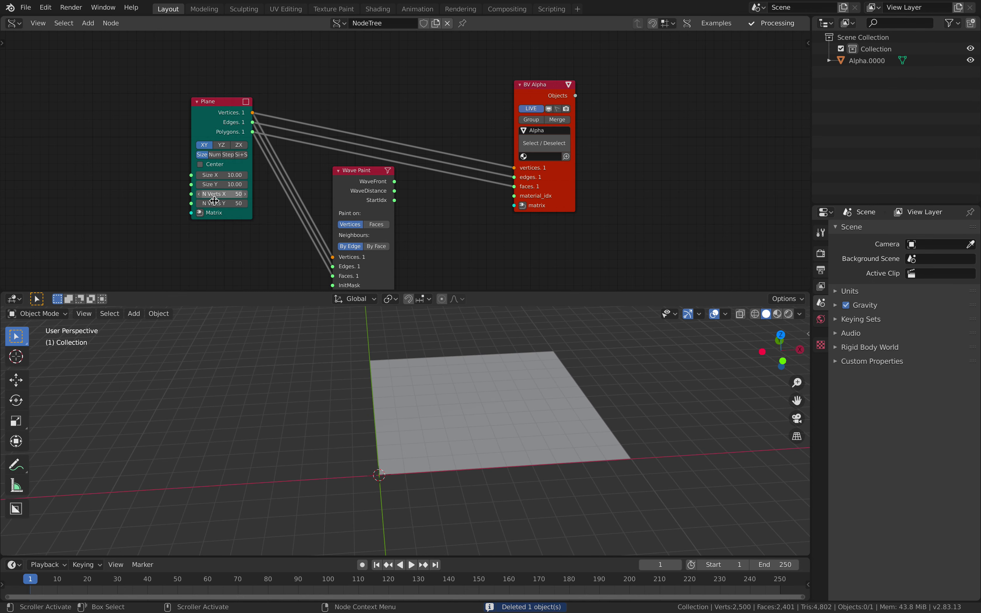
left_click(217, 165)
middle_click_drag(397, 376, 309, 308)
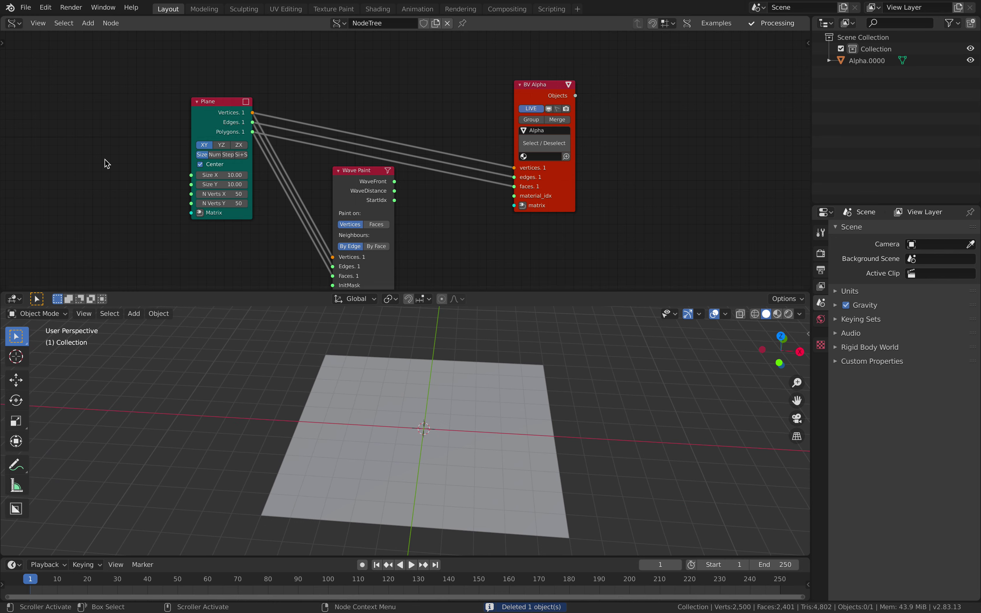
Save the scene to the Desktop as demo_wave_001.blend.
left_click(25, 7)
left_click(49, 96)
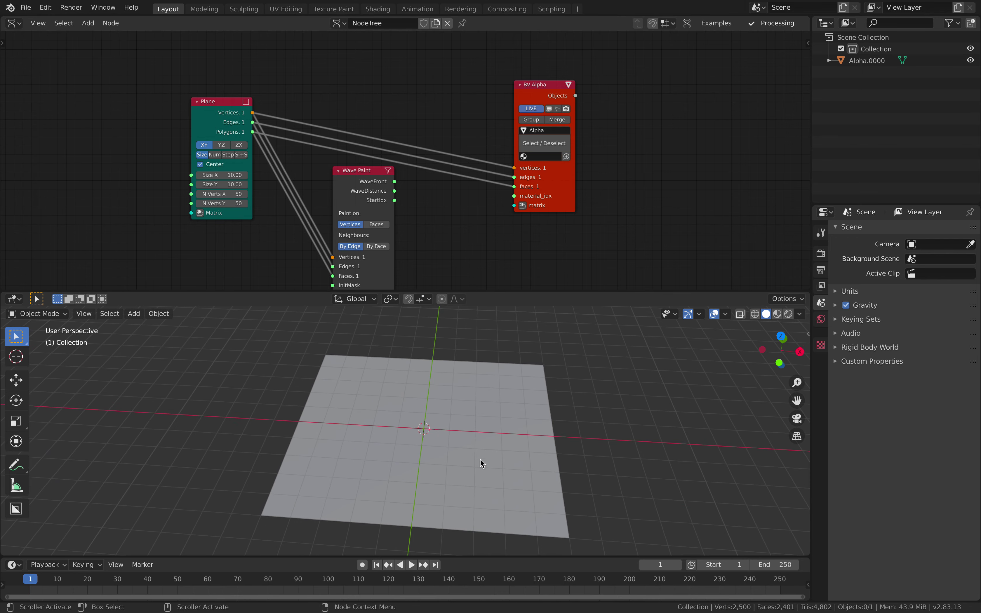
left_click(311, 517)
double_click(311, 518)
type("demo_wave_.blend")
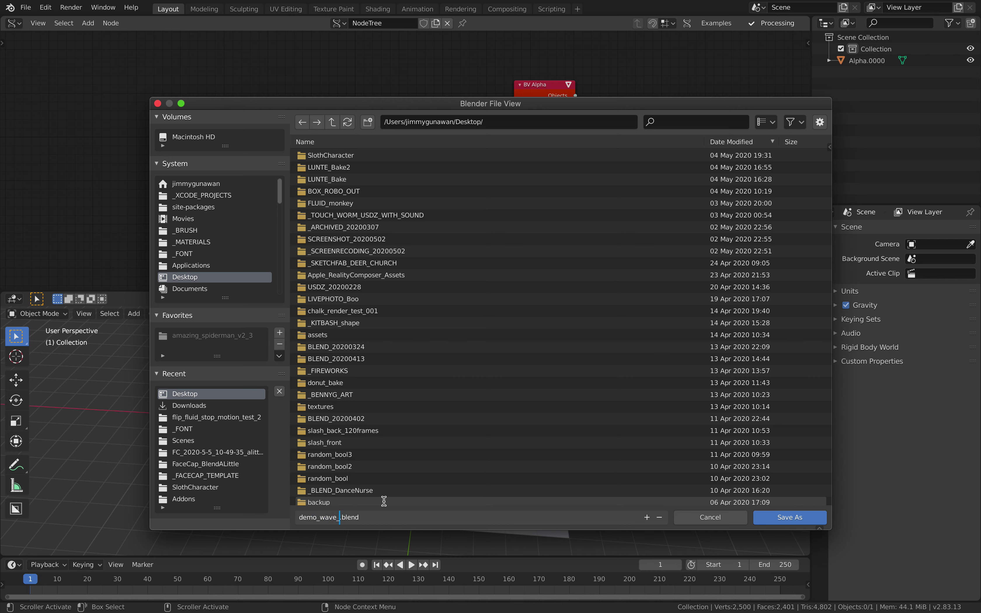
type("--1")
key("Return")
left_click(375, 517)
left_click(342, 518)
type("00")
key("Return")
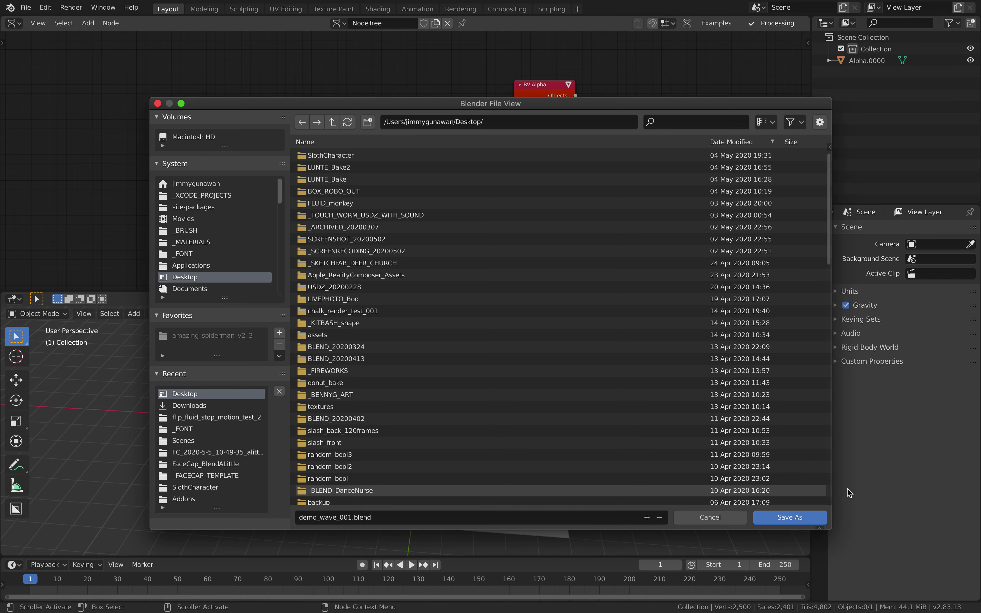
left_click(815, 517)
Rearrange the Plane, Wave Paint and BMesh viewer nodes to leave space between and around them.
middle_click_drag(432, 257, 428, 223)
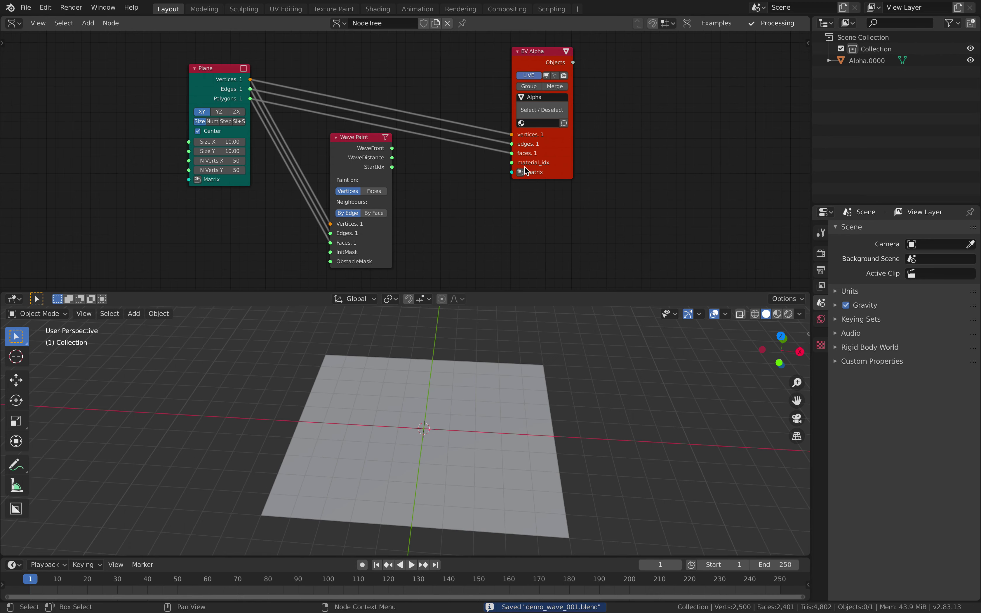
left_click_drag(517, 171, 543, 134)
left_click_drag(375, 137, 364, 138)
middle_click_drag(390, 156, 387, 170)
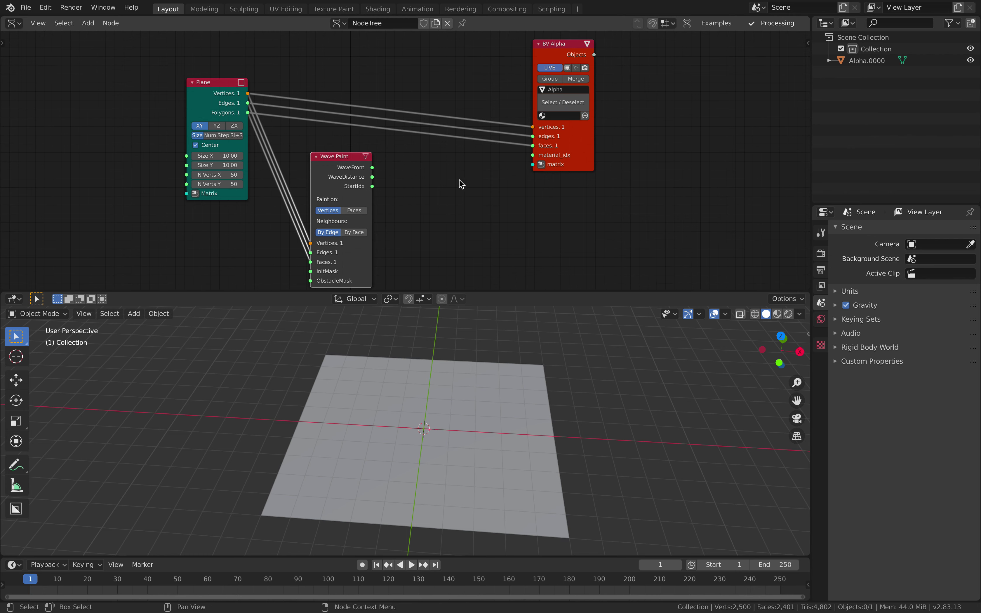
left_click_drag(579, 146, 531, 153)
Add a Vertex color mk3 node beside the BMesh viewer and connect the viewer's Objects output to its Object input.
key("shift+a")
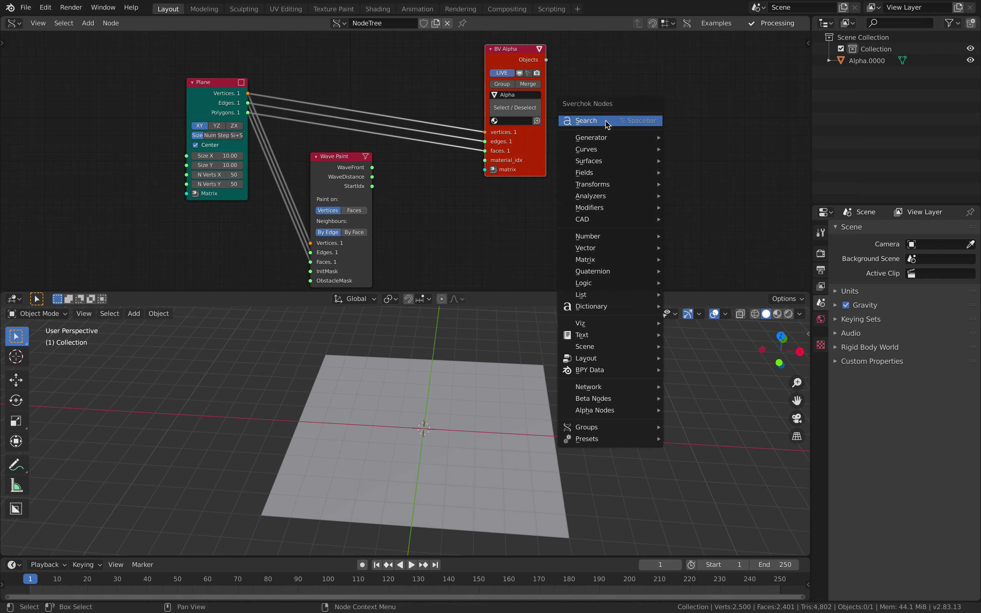
type("vertex")
key("Down")
key("Down")
key("Down")
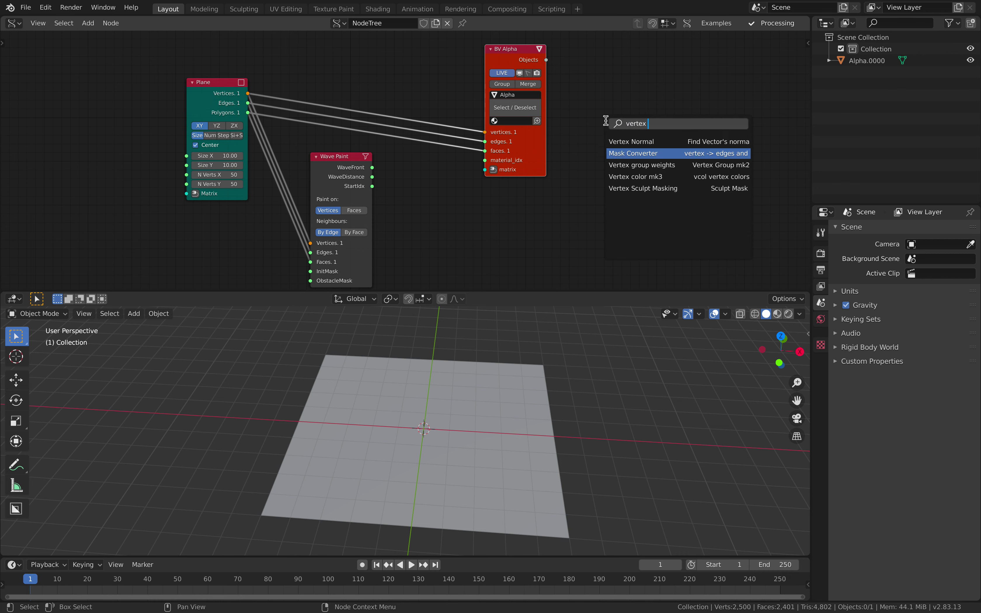
key("Return")
left_click(607, 99)
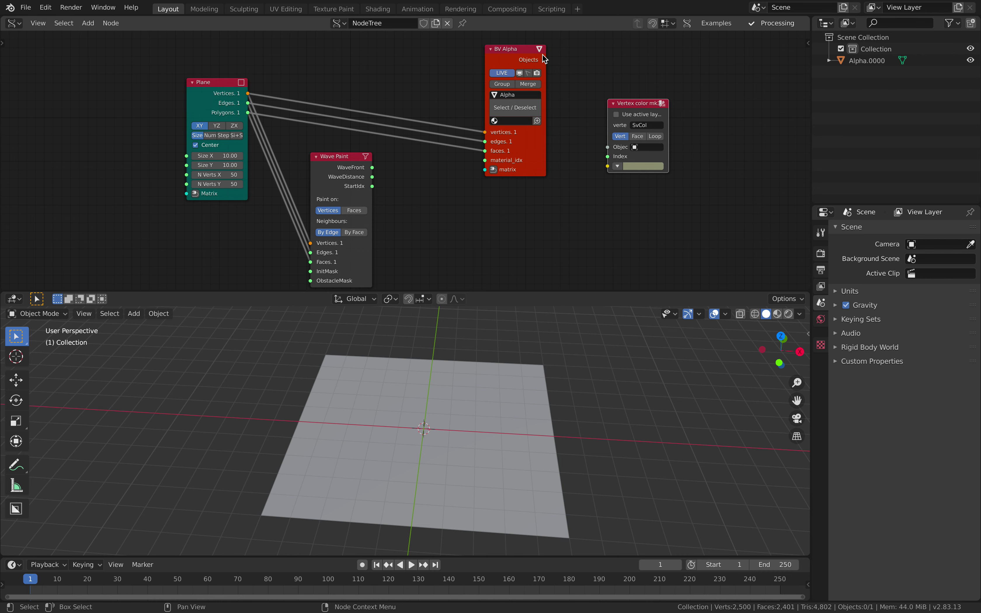
left_click_drag(546, 60, 607, 147)
left_click_drag(638, 112, 636, 108)
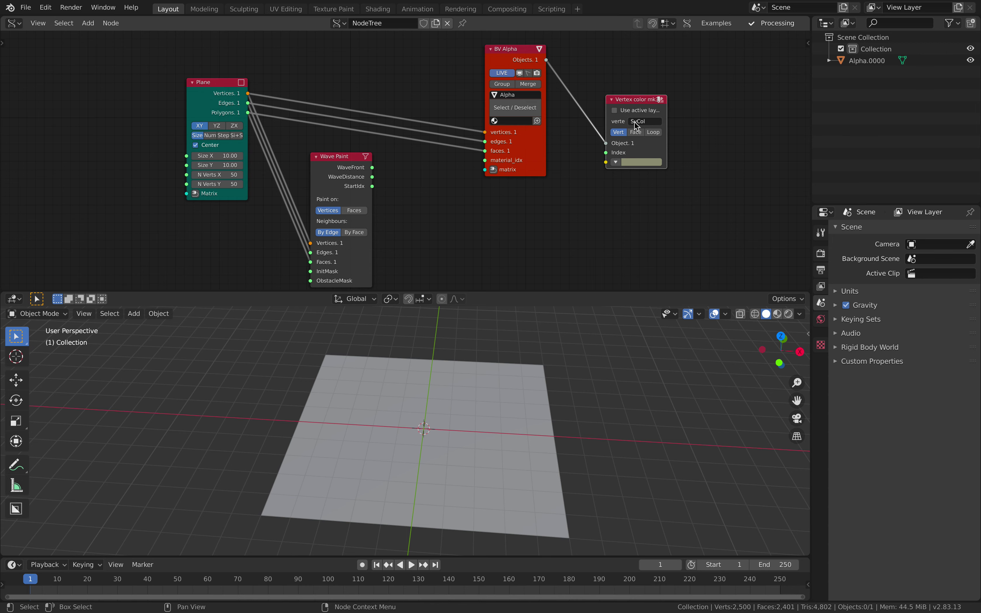
Select the generated plane in the 3D viewport and show the Vertex Colors list of its mesh data.
left_click(449, 408)
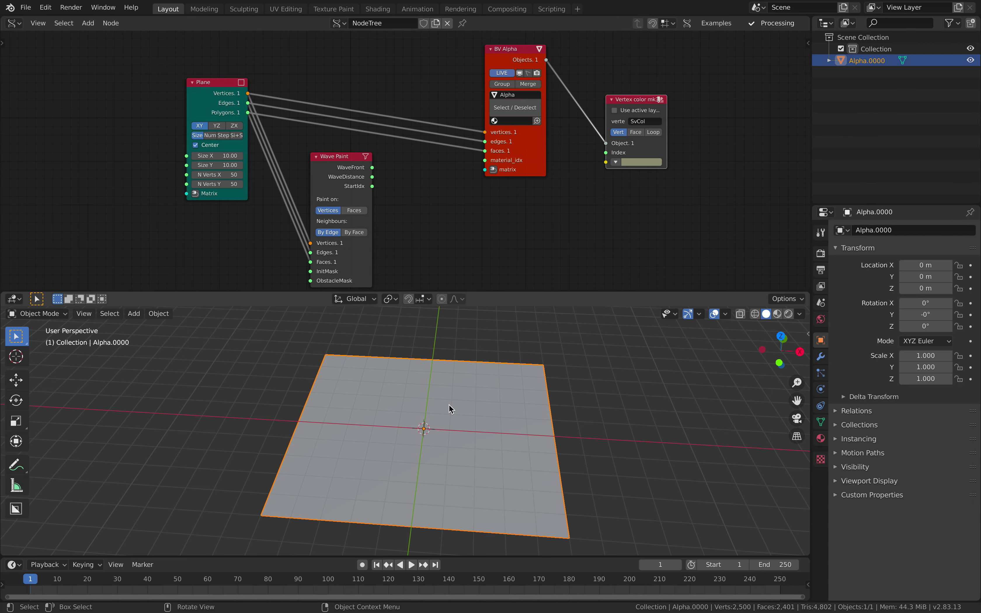
middle_click_drag(546, 401, 664, 407)
left_click(821, 422)
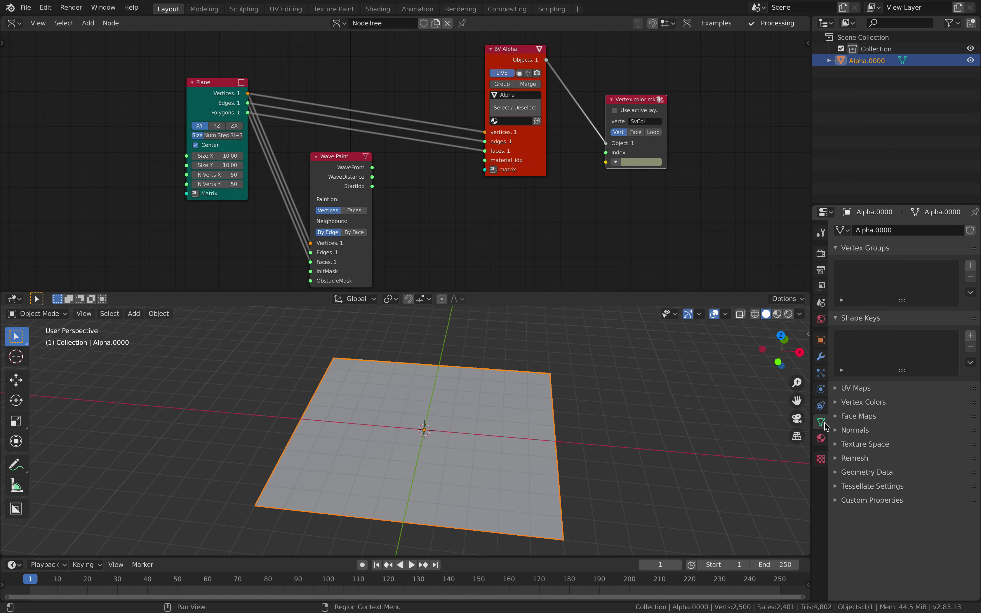
left_click(852, 407)
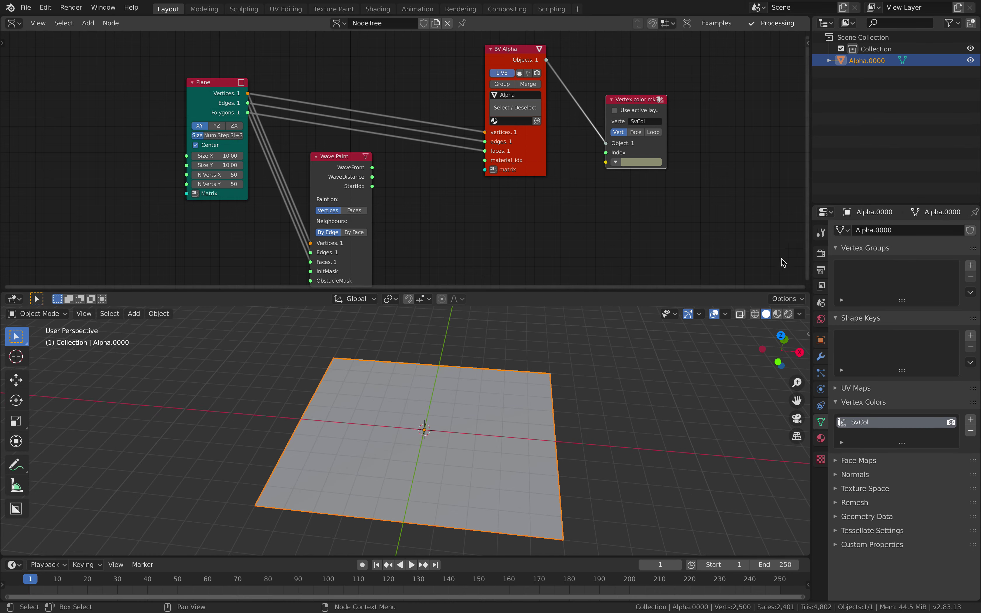
Split the 3D viewport vertically, turn the new area into a Shader Editor and widen it.
left_click_drag(807, 293, 618, 308)
left_click(632, 299)
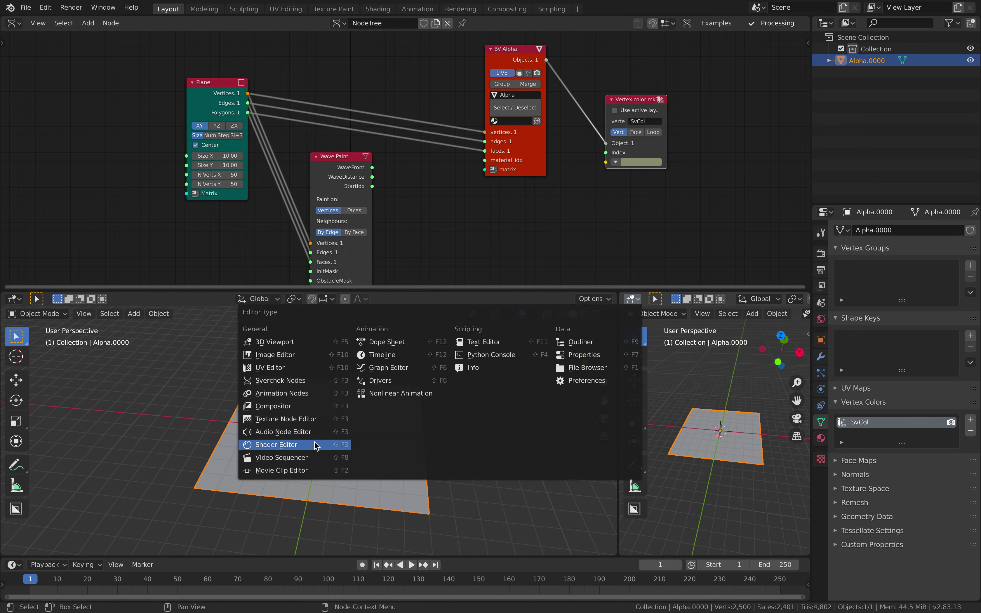
left_click(315, 446)
left_click_drag(619, 372, 497, 377)
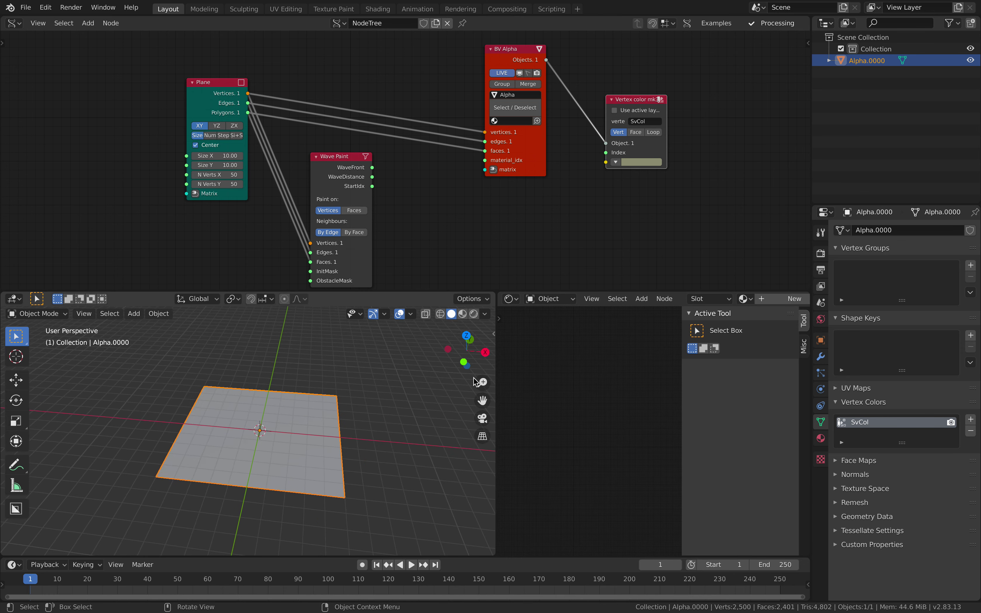
Create a new material for the plane and hide the Shader Editor's sidebar.
left_click(821, 438)
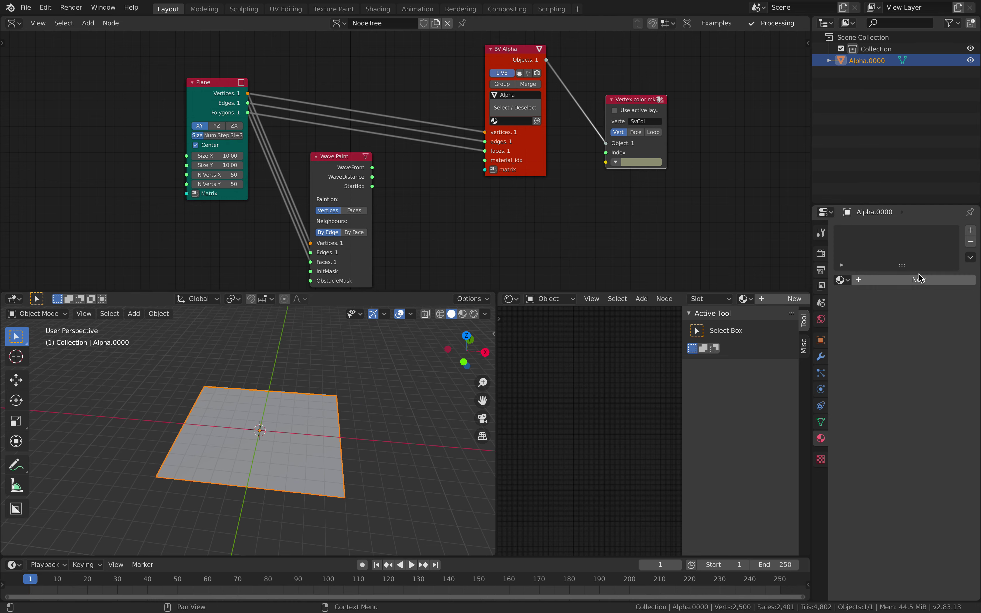
left_click(919, 279)
scroll(626, 346, "up", 6)
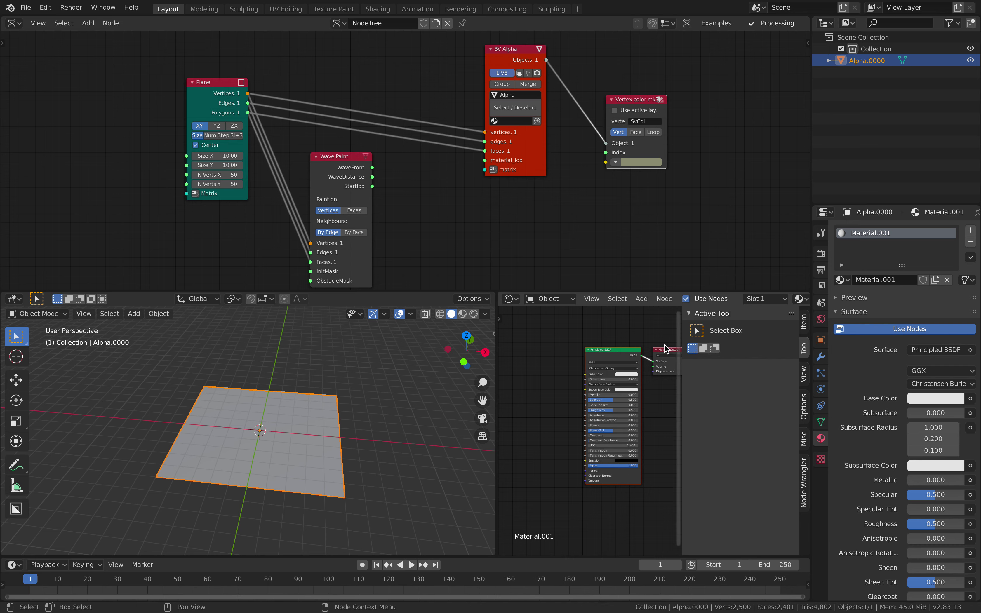
key("n")
middle_click_drag(596, 355, 602, 371)
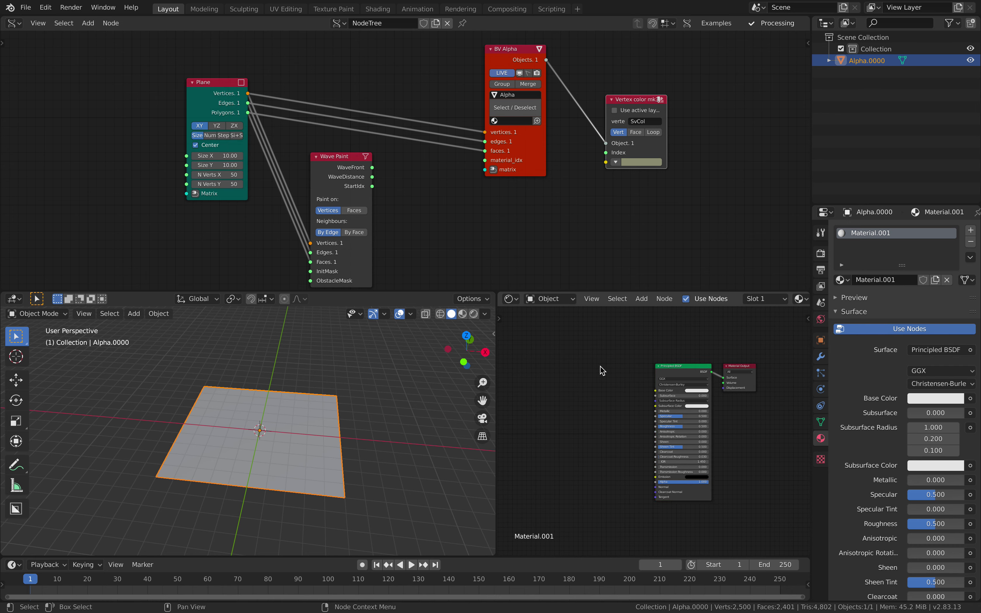
Add a Vertex Color shader node reading SvCol, connect its Color to the Principled BSDF's Emission, and save the file.
key("shift+a")
type("vertex col")
key("Return")
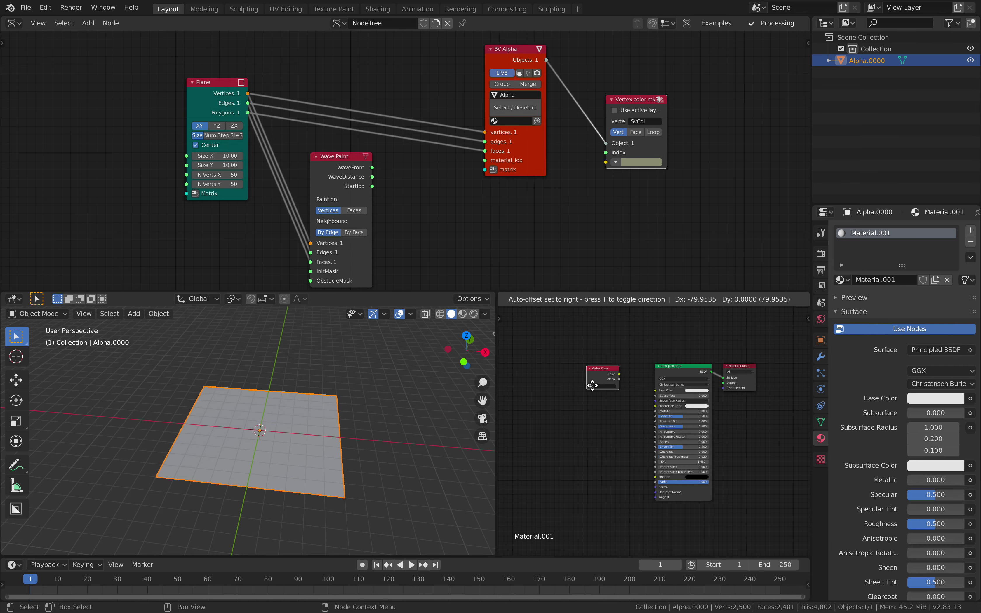
left_click(594, 385)
key("Home")
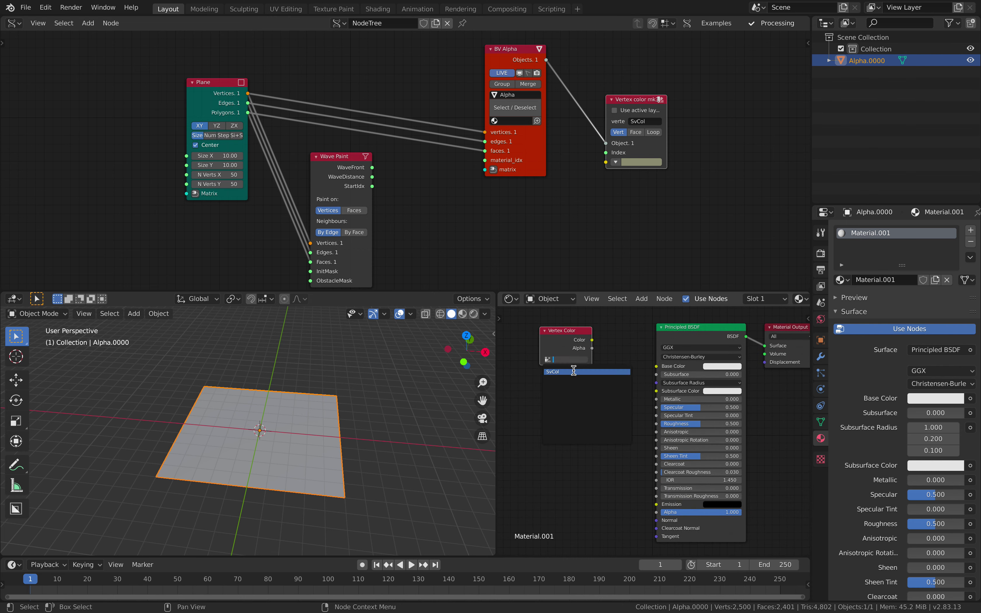
left_click(574, 369)
left_click_drag(592, 340, 652, 500)
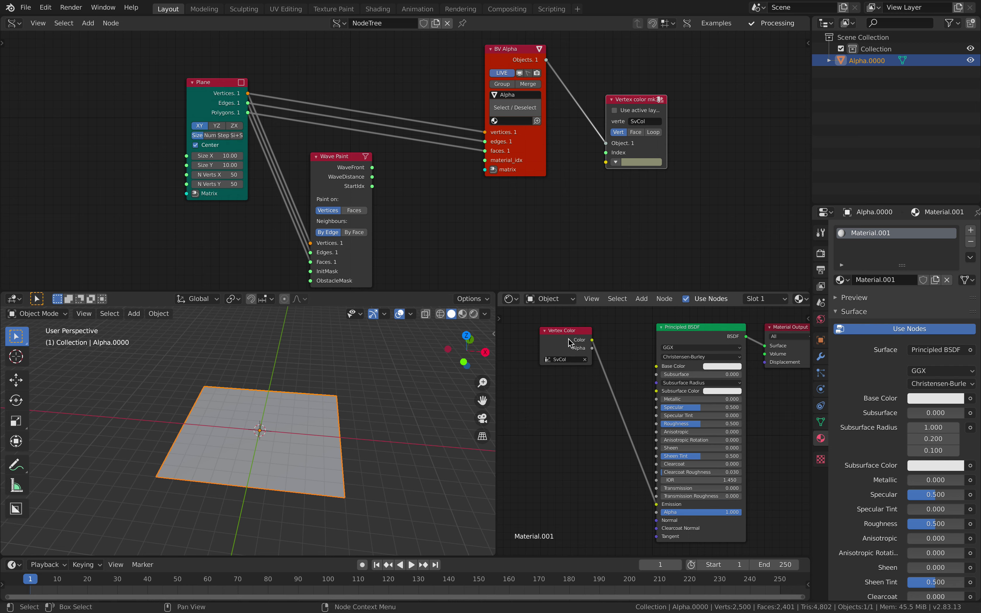
left_click_drag(568, 338, 596, 358)
key("ctrl+s")
Switch the 3D viewport to Rendered shading and change the Vertex color mk3 node's color to olive yellow.
mouse_move(358, 397)
middle_mouse_down()
mouse_move(366, 385)
mouse_move(414, 381)
mouse_move(300, 403)
middle_mouse_up()
left_click(464, 316)
left_click(473, 314)
left_click(642, 162)
Move the Vertex color mk3 and BMesh viewer nodes to make room for more nodes, and save the file.
left_click_drag(649, 132, 718, 110)
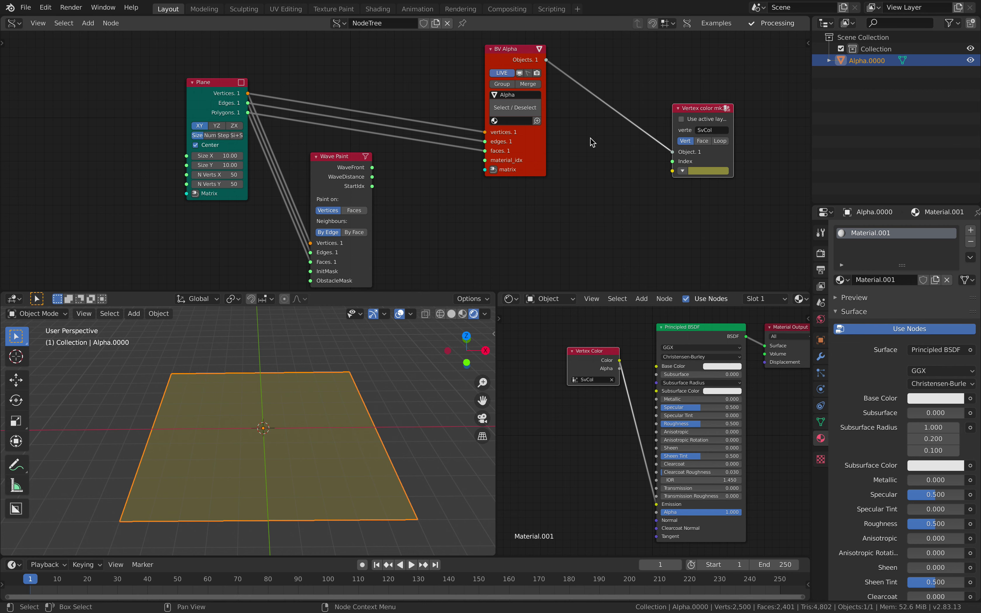
middle_click_drag(578, 130, 561, 120)
left_click_drag(486, 159, 482, 125)
key("ctrl+s")
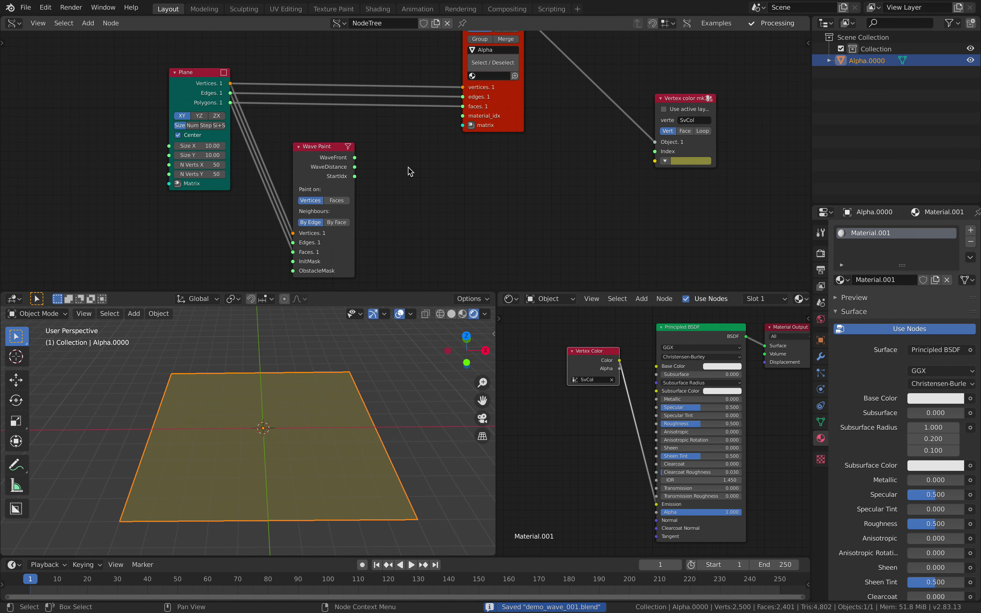
Reposition the Wave Paint node and add a Map Range node beside it.
mouse_move(355, 158)
left_mouse_down()
mouse_move(580, 164)
mouse_move(364, 171)
mouse_move(466, 157)
left_mouse_up()
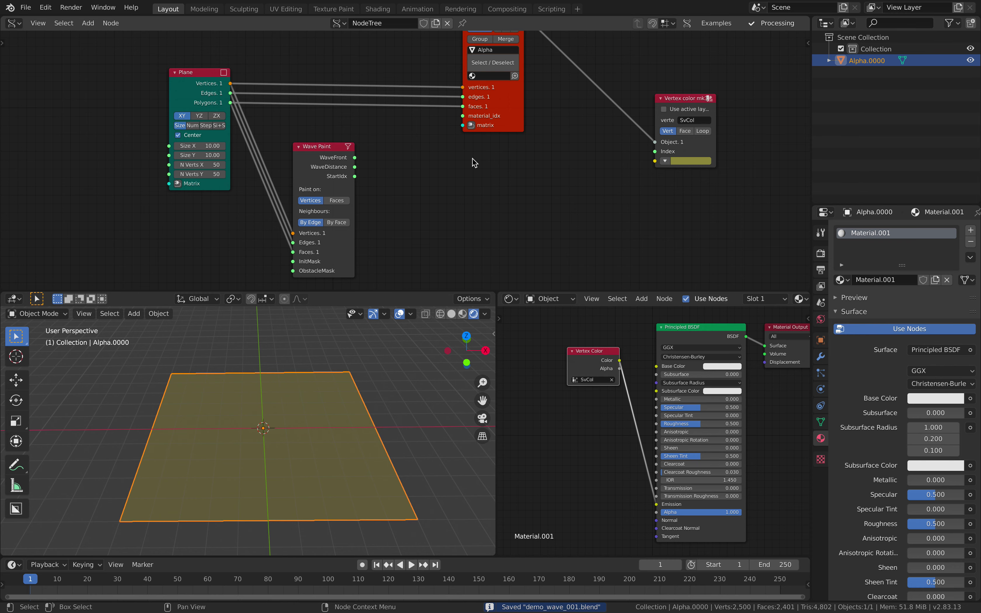
middle_click_drag(472, 159, 466, 149)
left_click_drag(510, 92, 505, 82)
left_click_drag(333, 169, 350, 173)
key("alt+space")
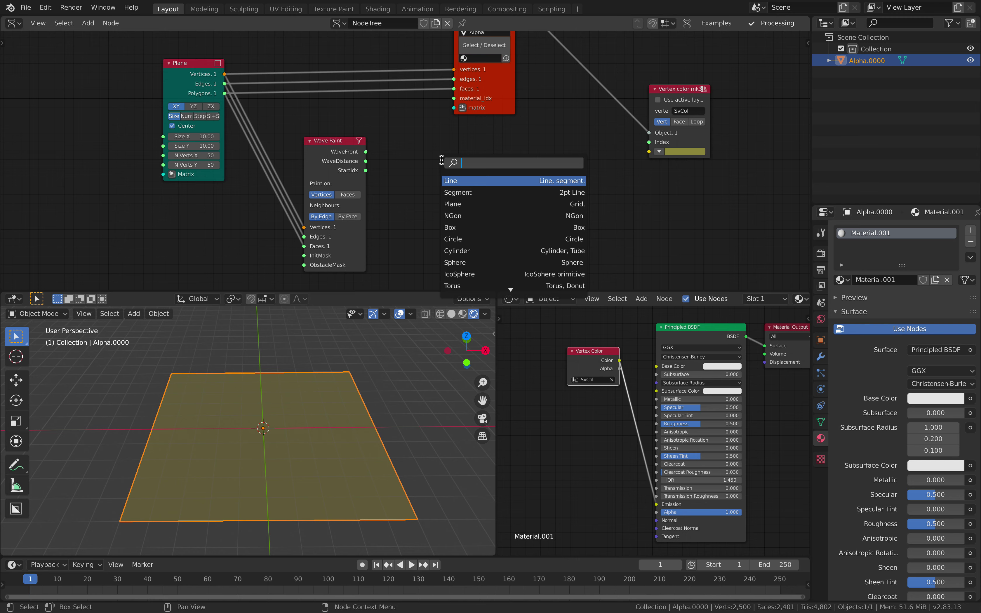
type("map")
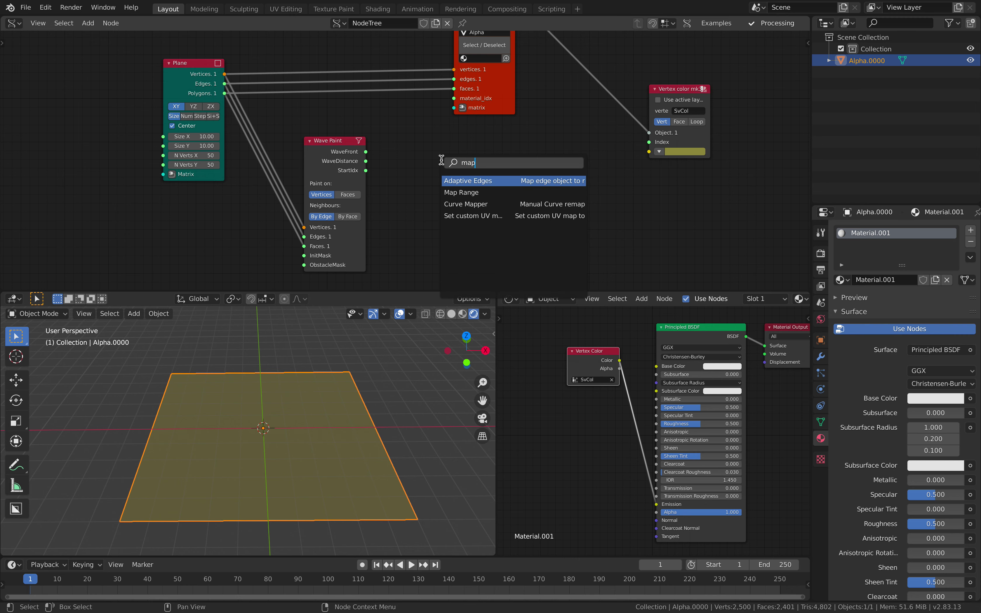
key("Down")
key("Return")
left_click(441, 160)
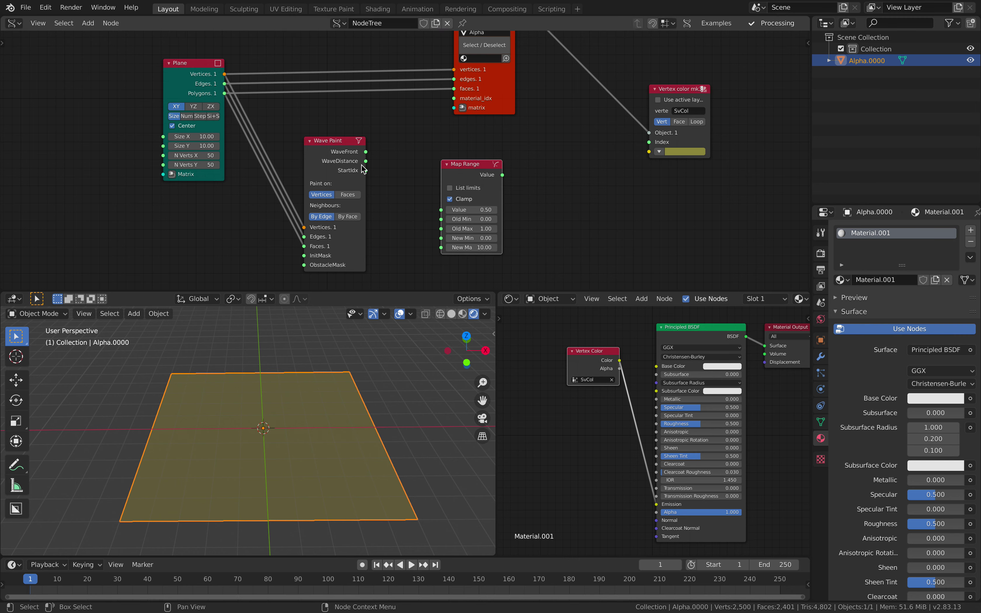
left_click_drag(367, 153, 600, 152)
left_click_drag(474, 164, 450, 198)
Add a Color in node with Use Alpha enabled and connect its Colors output to the Vertex color mk3 node's color input.
mouse_move(366, 152)
left_mouse_down()
mouse_move(384, 164)
mouse_move(633, 154)
left_mouse_up()
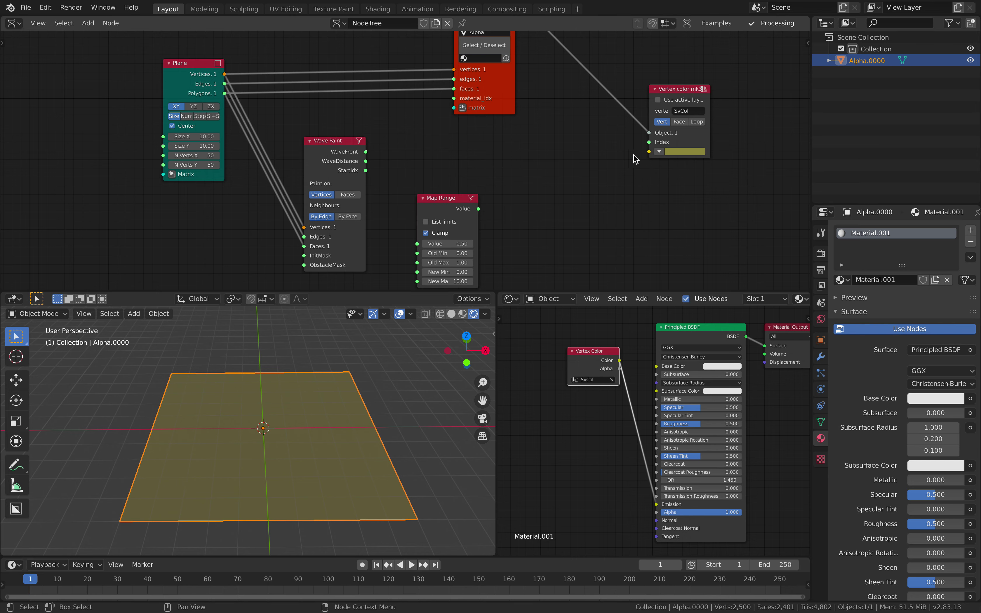
key("shift+a")
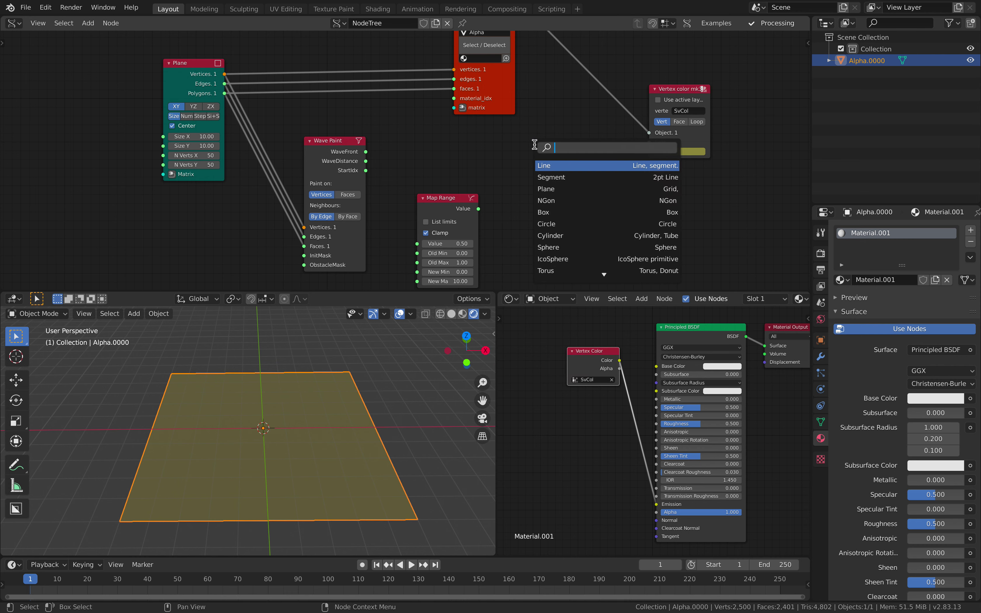
left_click(536, 158)
type("color")
key("Return")
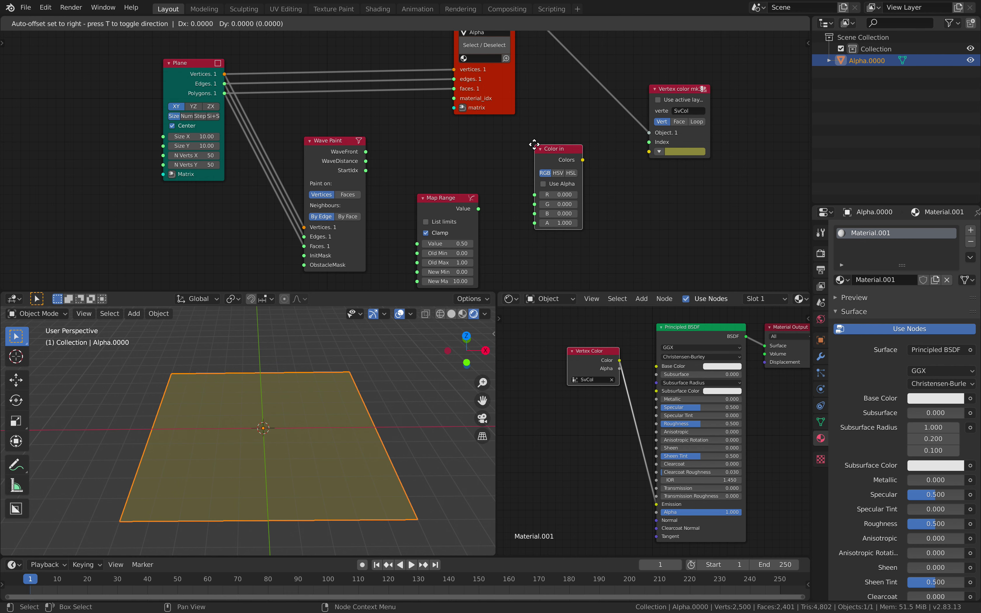
left_click(533, 139)
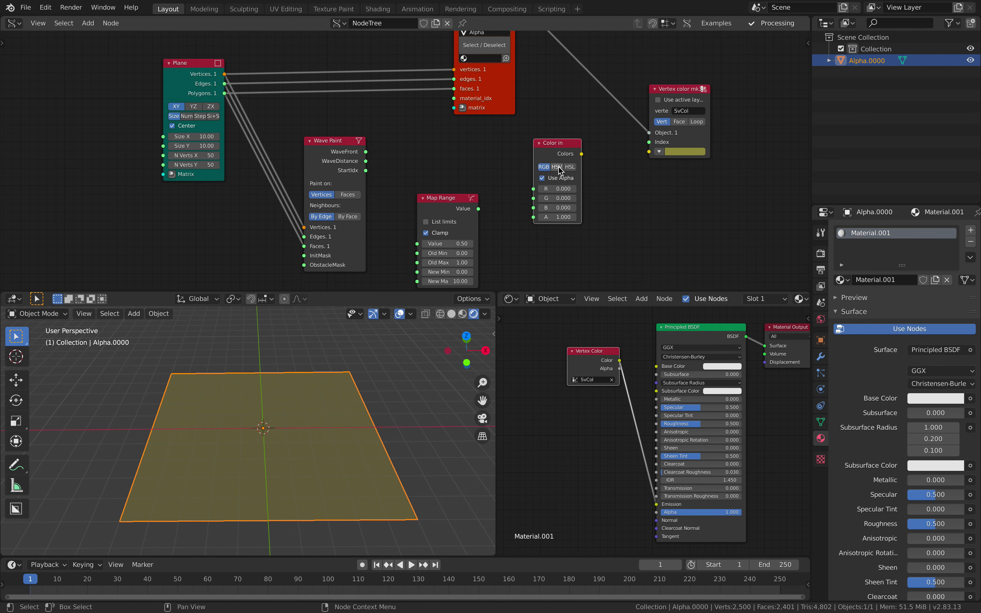
left_click_drag(581, 155, 650, 152)
Set the Color in node to HSV with S and V at 1, and connect Wave Paint's WaveFront output to H.
mouse_move(551, 188)
left_mouse_down()
mouse_move(575, 189)
mouse_move(598, 207)
mouse_move(553, 189)
left_mouse_up()
left_click(560, 198)
type("1")
key("Return")
left_click_drag(366, 151, 515, 193)
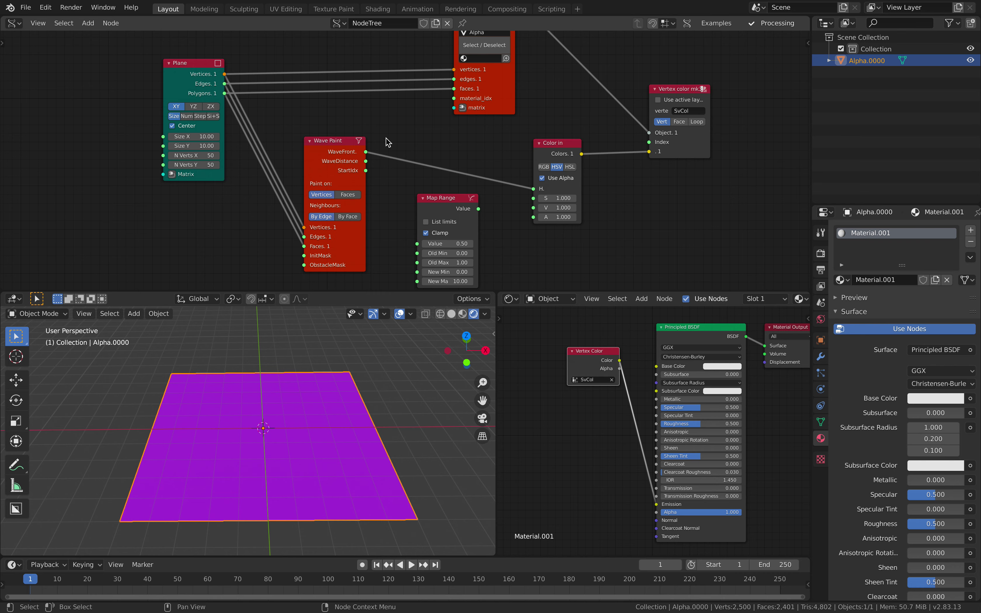
Save the file and move the Plane node farther from the Wave Paint node to free space between them.
middle_click_drag(348, 139, 396, 109)
scroll(395, 110, "up", 1)
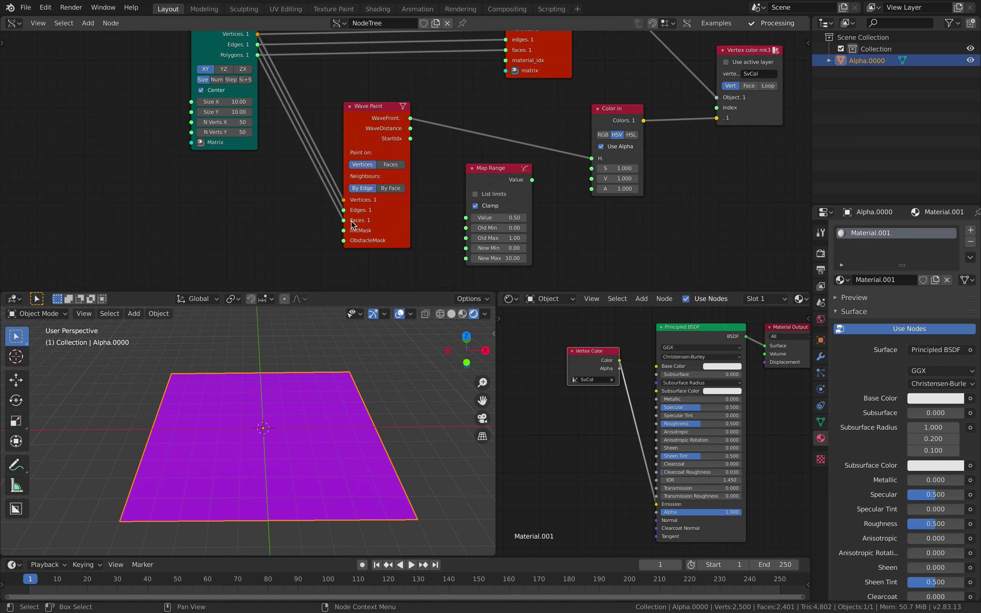
scroll(345, 226, "up", 2)
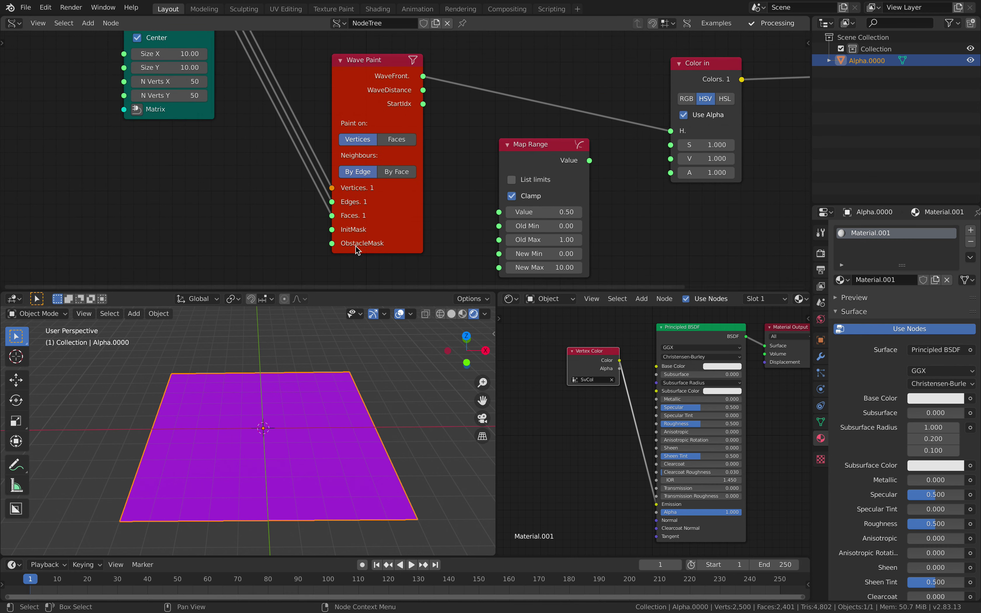
scroll(366, 245, "down", 3)
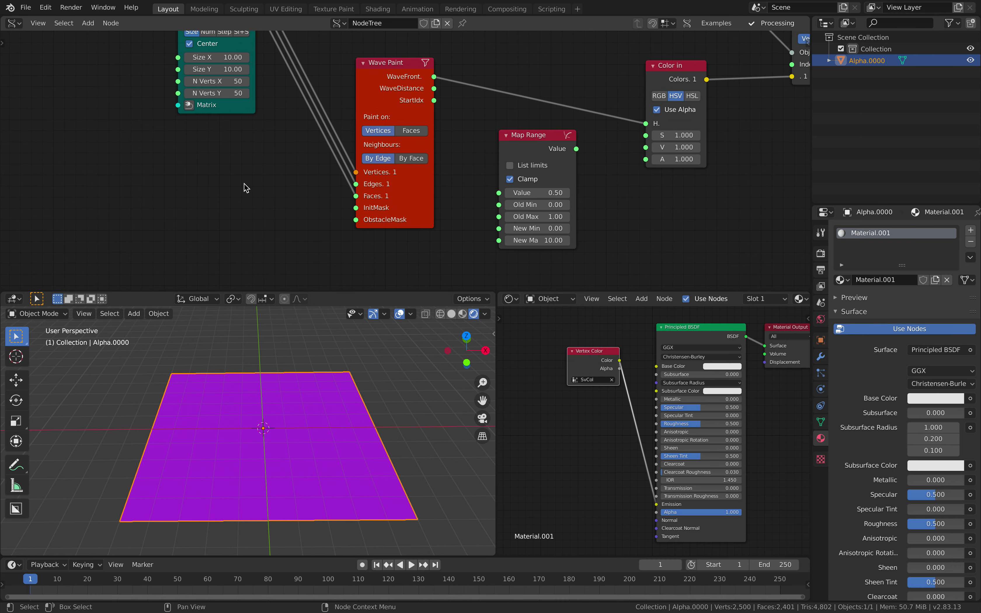
key("ctrl+s")
key("shift+a")
key("Escape")
scroll(174, 129, "down", 1)
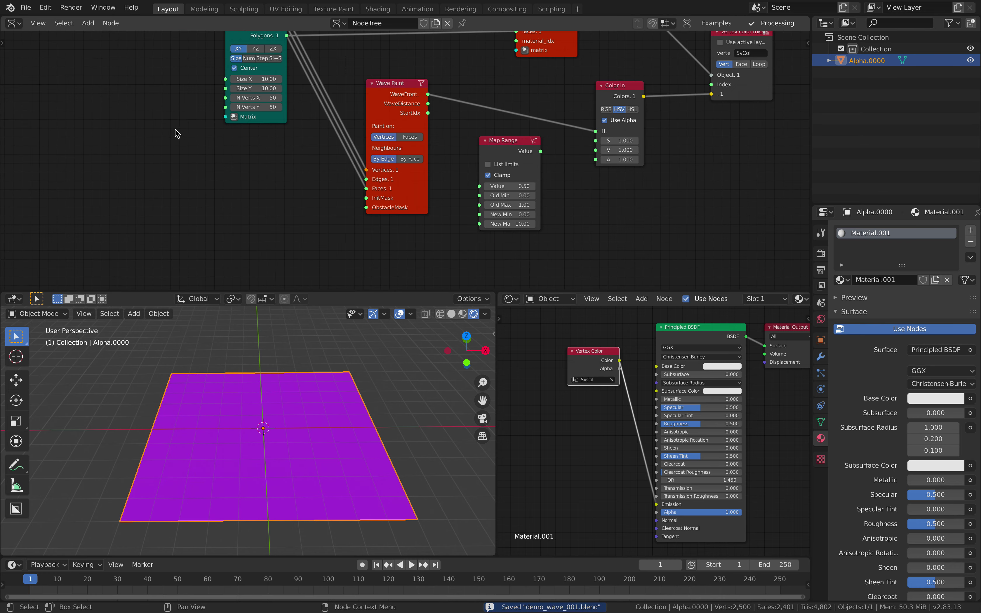
left_click_drag(249, 60, 129, 99)
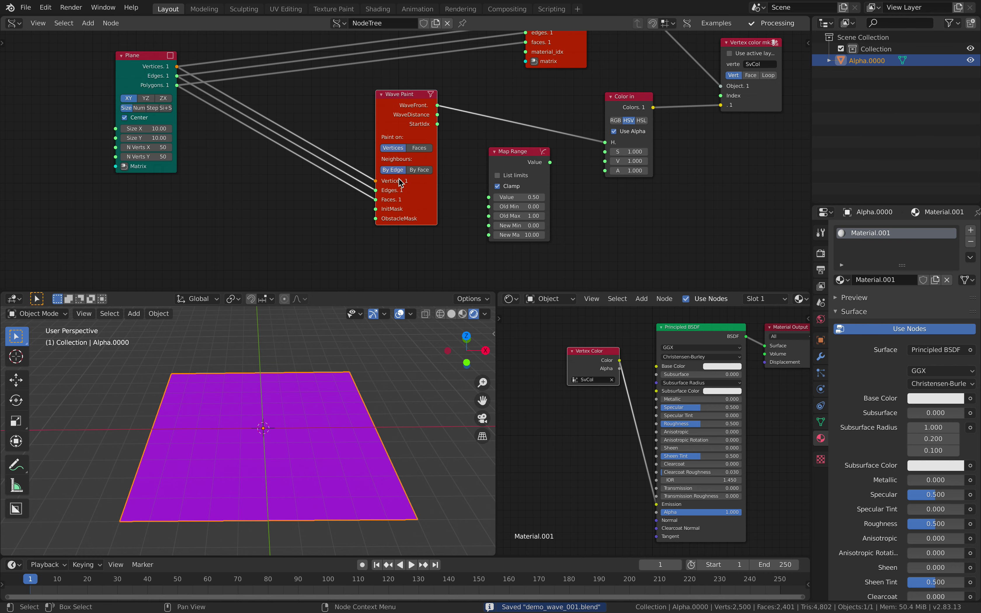
Add a Select mesh elements node and connect the Plane's vertices, edges and polygons to its matching inputs.
middle_click_drag(363, 133, 375, 119)
left_click(251, 170)
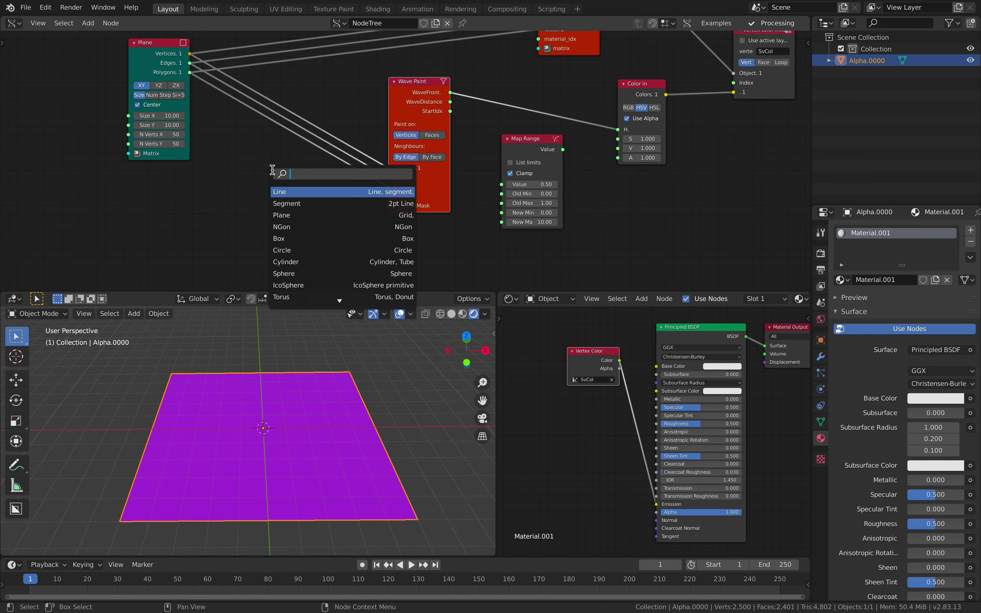
type("selec")
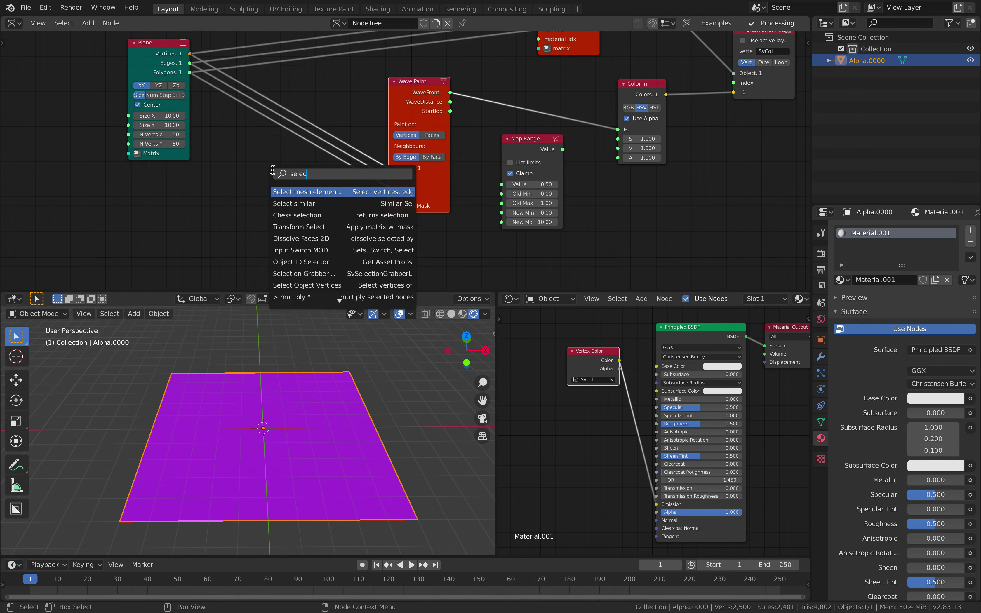
key("Return")
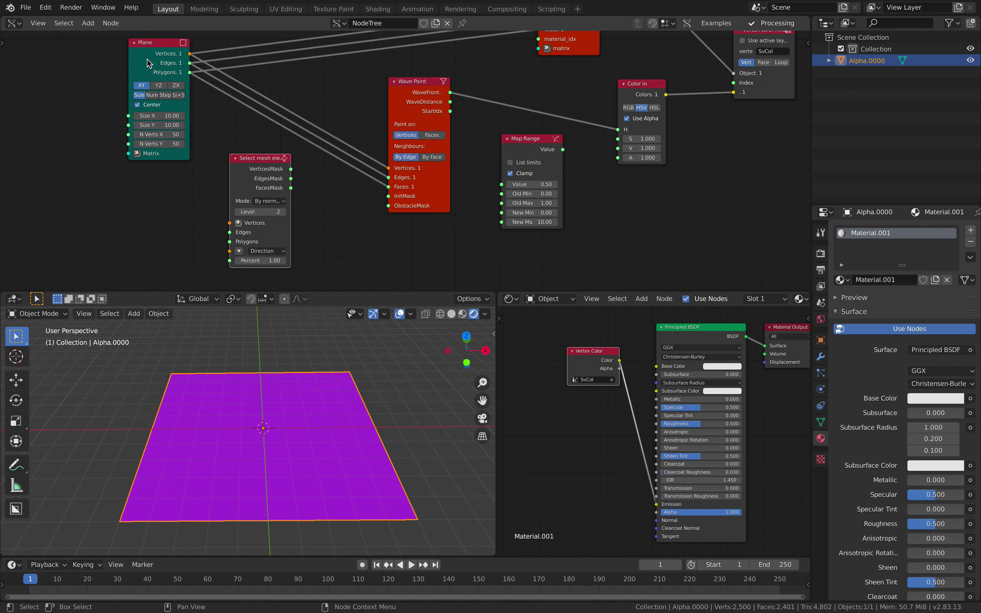
left_click(258, 160)
scroll(254, 182, "up", 2)
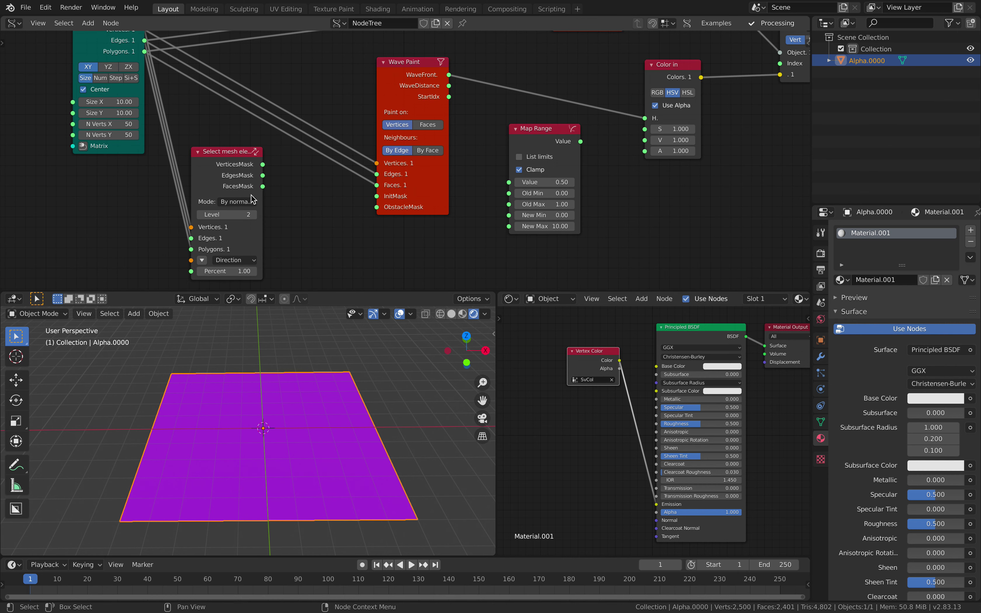
Set the Select mesh elements node's mode to By center and radius, and connect VerticesMask to Wave Paint's InitMask.
left_click(247, 202)
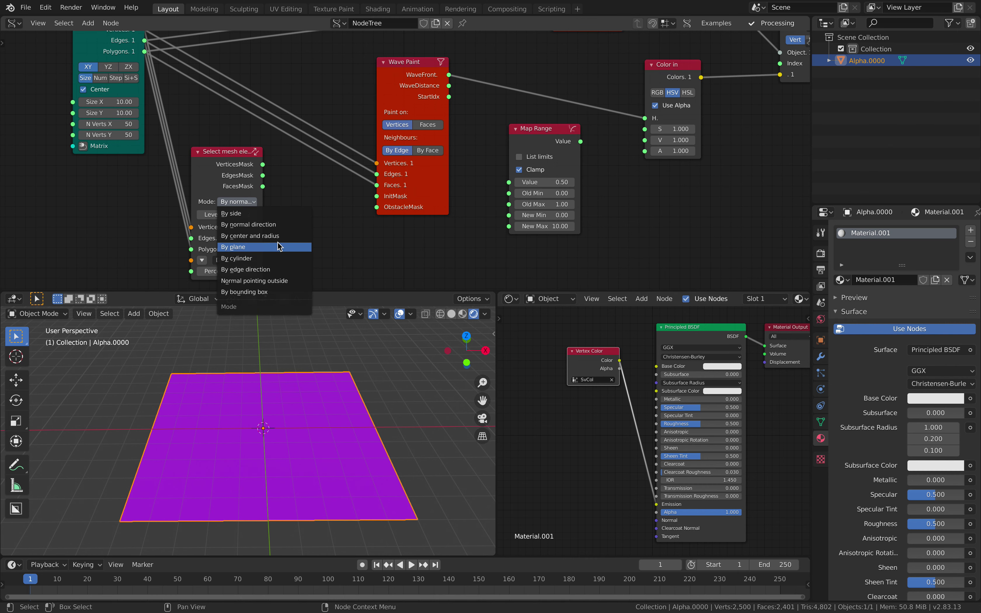
left_click(258, 236)
scroll(287, 181, "down", 1)
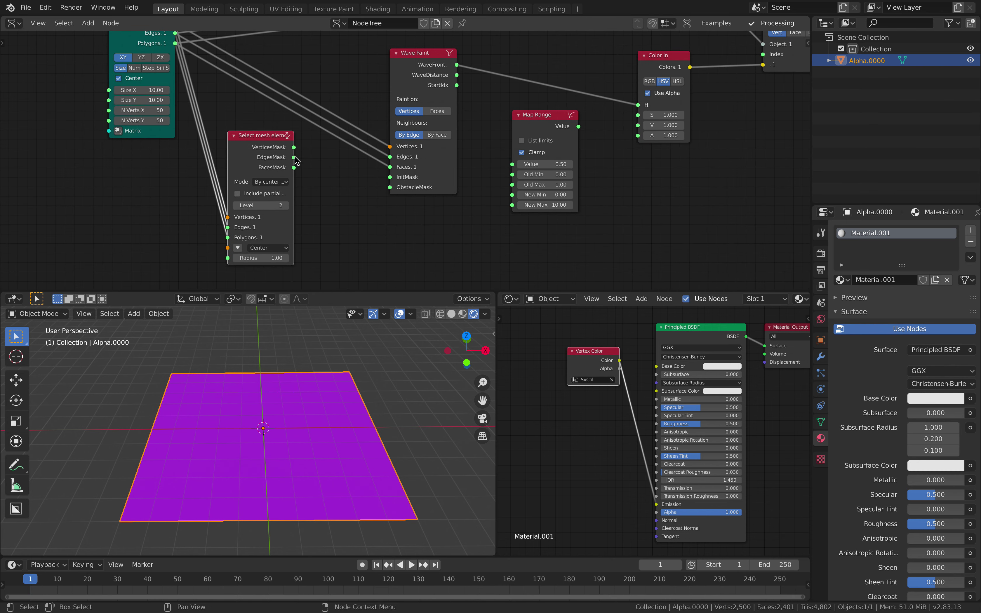
left_click_drag(294, 147, 328, 125)
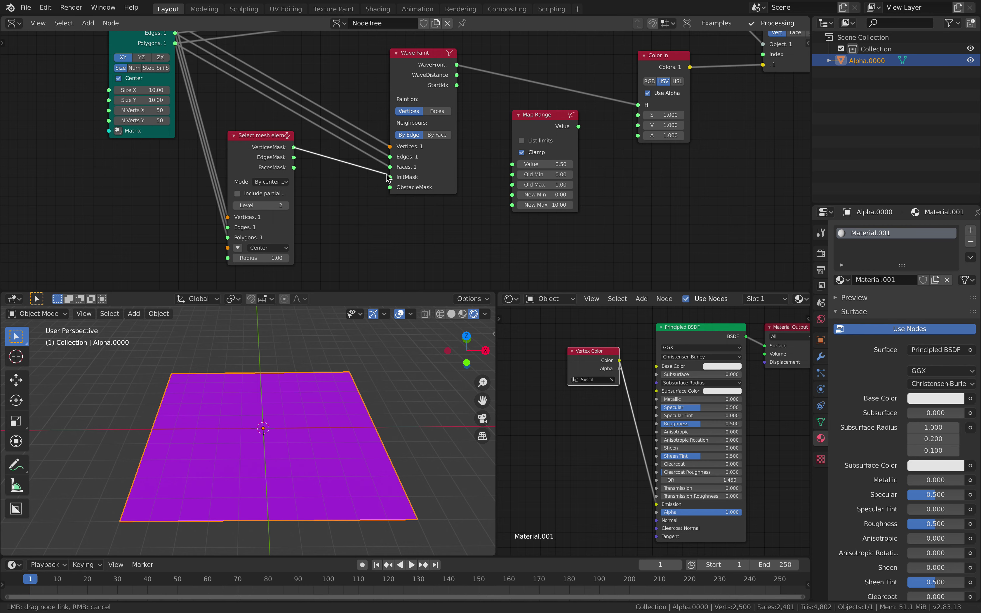
left_click_drag(387, 177, 389, 177)
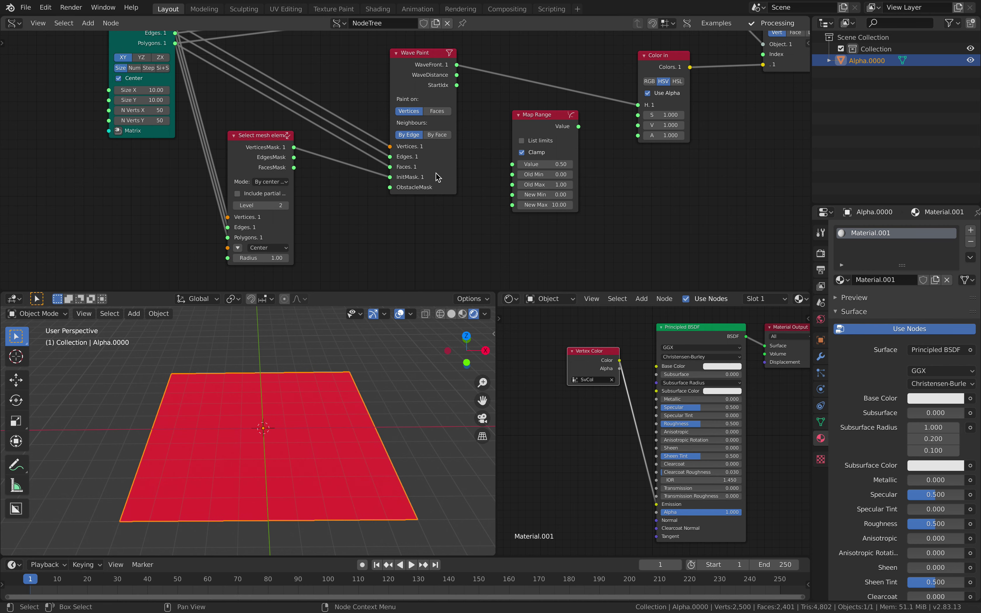
Route Wave Paint's WaveFront through the Map Range node with List limits enabled into Color in's H input, and save the file.
mouse_move(437, 178)
middle_mouse_down()
mouse_move(294, 96)
mouse_move(316, 110)
middle_mouse_up()
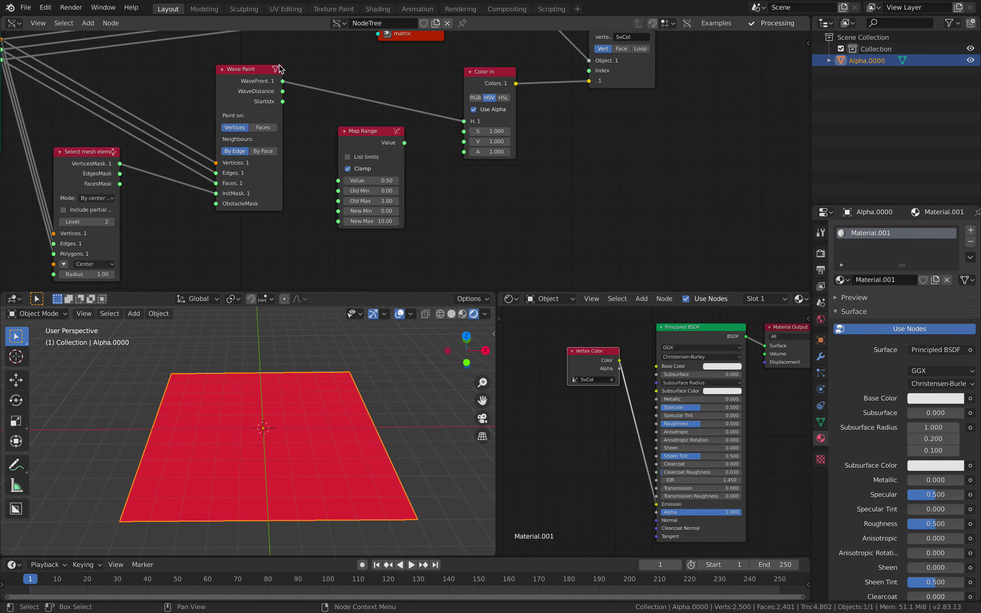
left_click_drag(361, 144, 352, 141)
left_click_drag(282, 82, 286, 92)
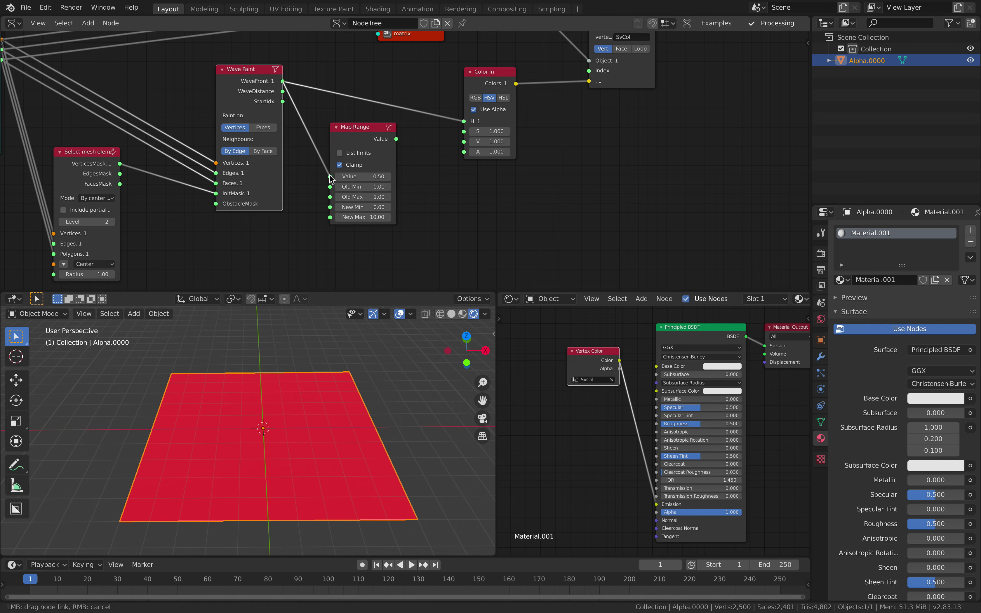
left_click_drag(330, 178, 330, 177)
left_click(364, 154)
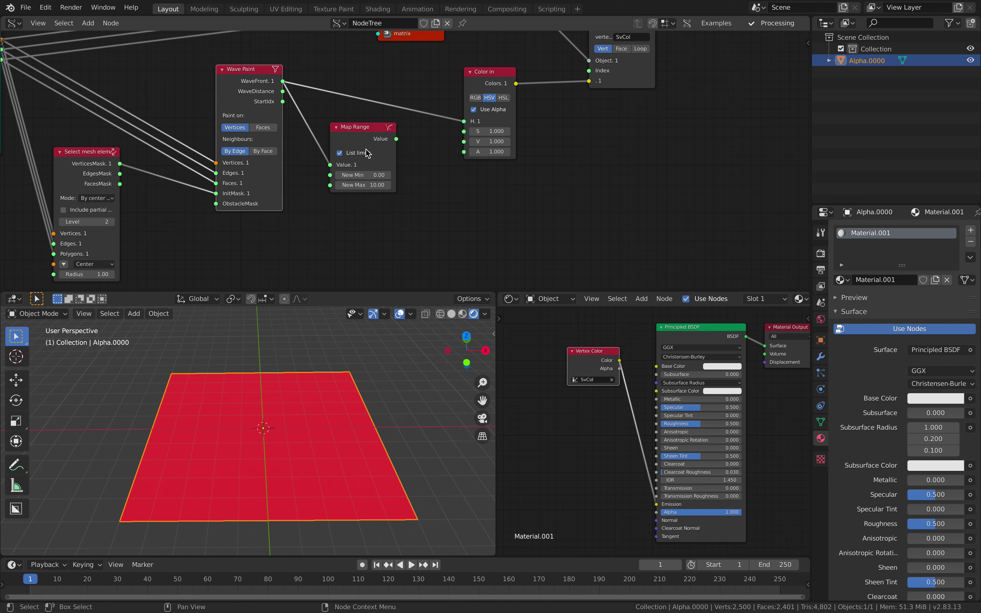
left_click_drag(362, 128, 464, 121)
middle_click_drag(317, 434, 290, 443)
key("ctrl+s")
Set the Map Range node's New Max to 1.
scroll(434, 236, "up", 1)
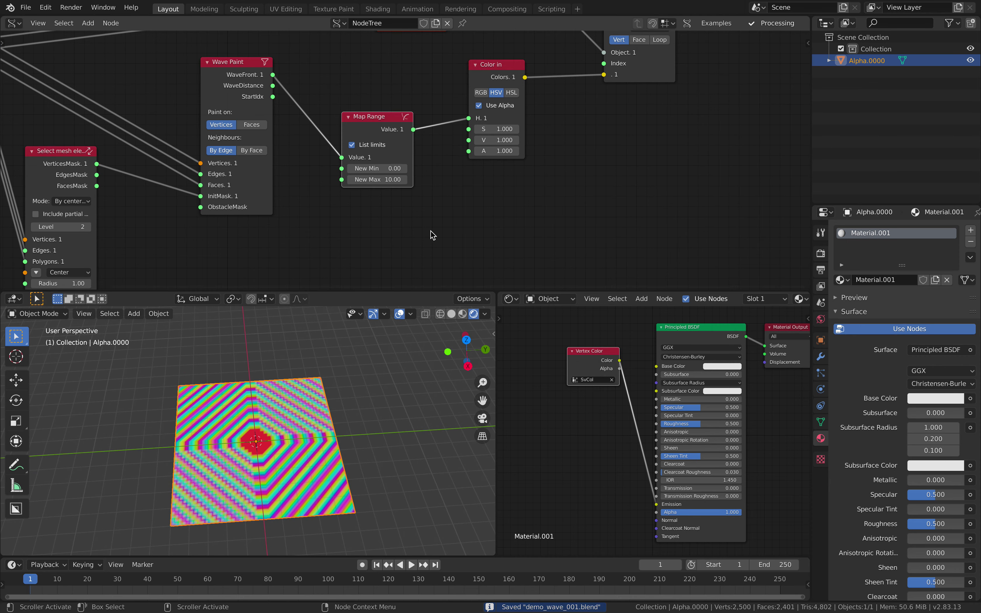
left_click_drag(391, 179, 389, 179)
key("BackSpace")
middle_click_drag(386, 337, 362, 369)
scroll(357, 268, "down", 2)
middle_click_drag(353, 221, 450, 194)
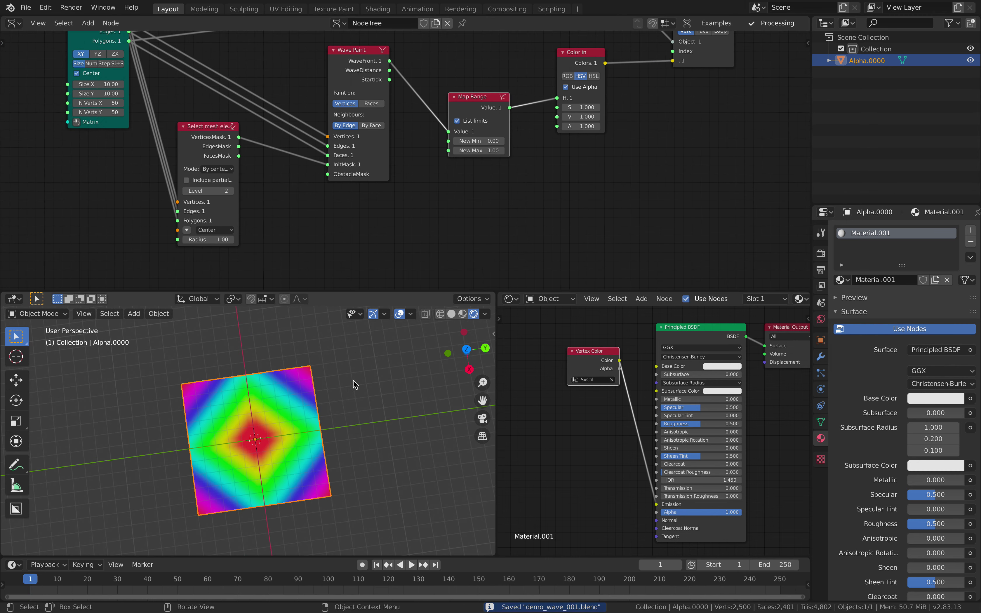
middle_click_drag(355, 379, 344, 381)
Expand the Select mesh elements node's Center vector, set it to about 0.96, -3.36, 0, and save the file.
middle_click_drag(355, 211, 400, 219)
scroll(385, 220, "down", 1)
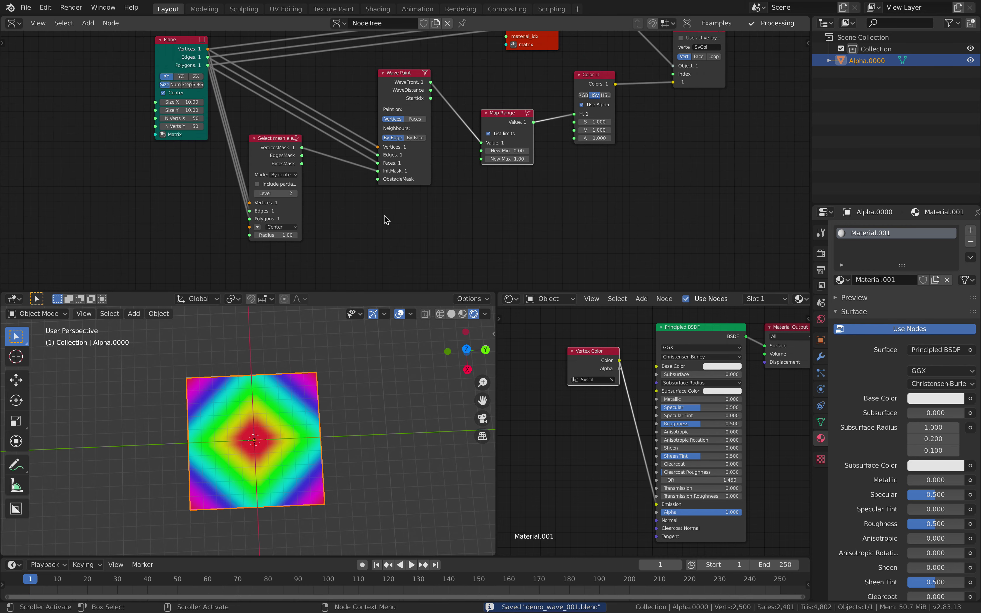
scroll(263, 229, "up", 2)
left_click(277, 228)
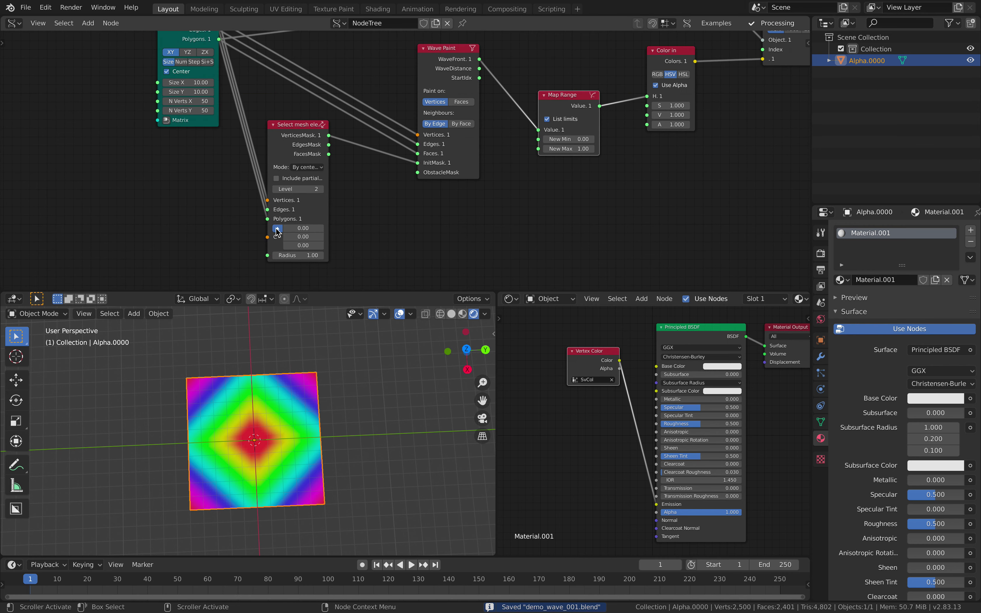
mouse_move(303, 229)
left_mouse_down()
mouse_move(336, 228)
mouse_move(304, 228)
mouse_move(320, 237)
mouse_move(285, 228)
mouse_move(316, 236)
mouse_move(296, 236)
mouse_move(316, 228)
left_mouse_up()
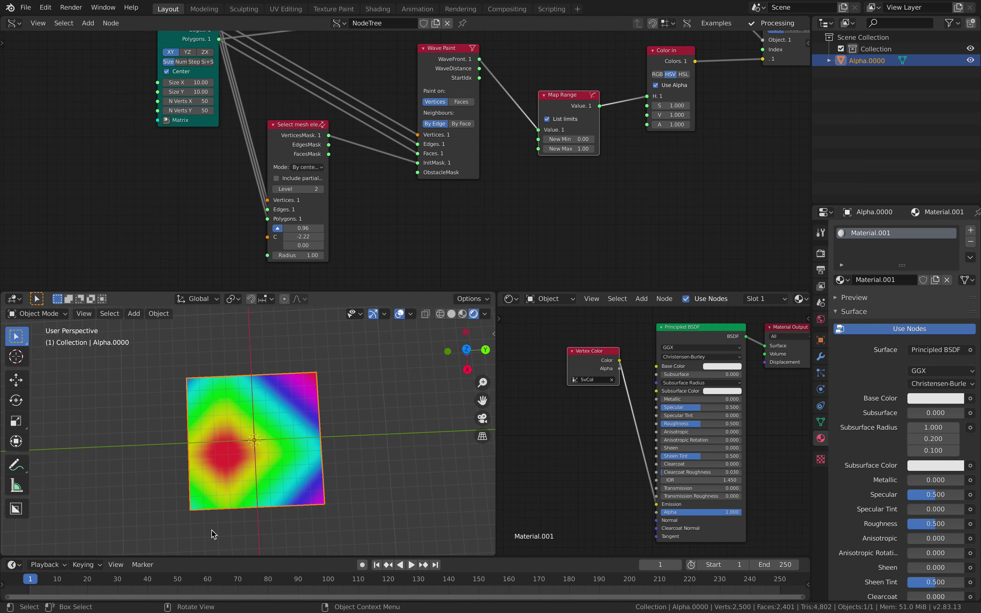
left_click_drag(303, 237, 290, 237)
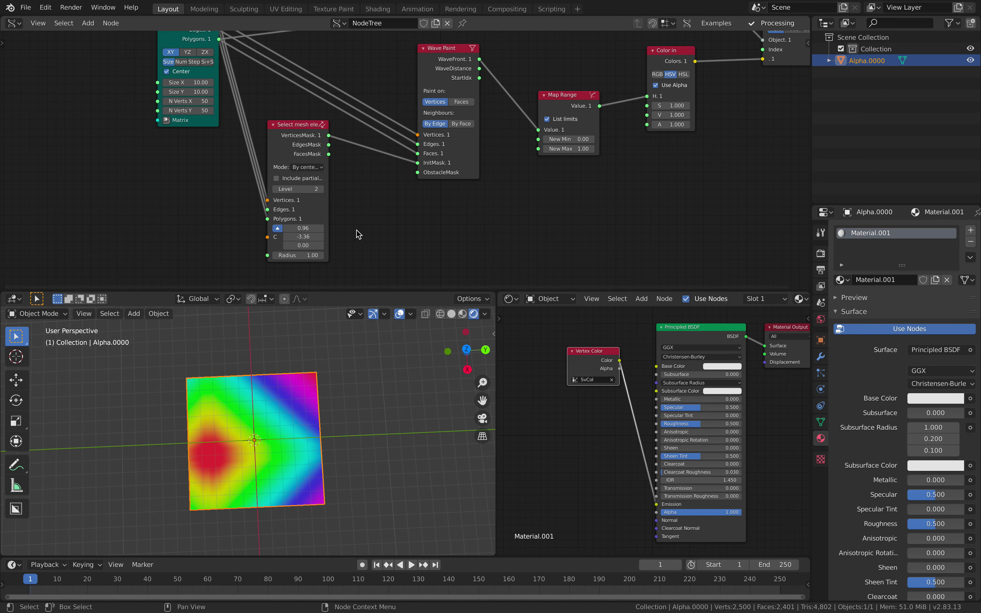
key("ctrl+s")
scroll(241, 165, "down", 1)
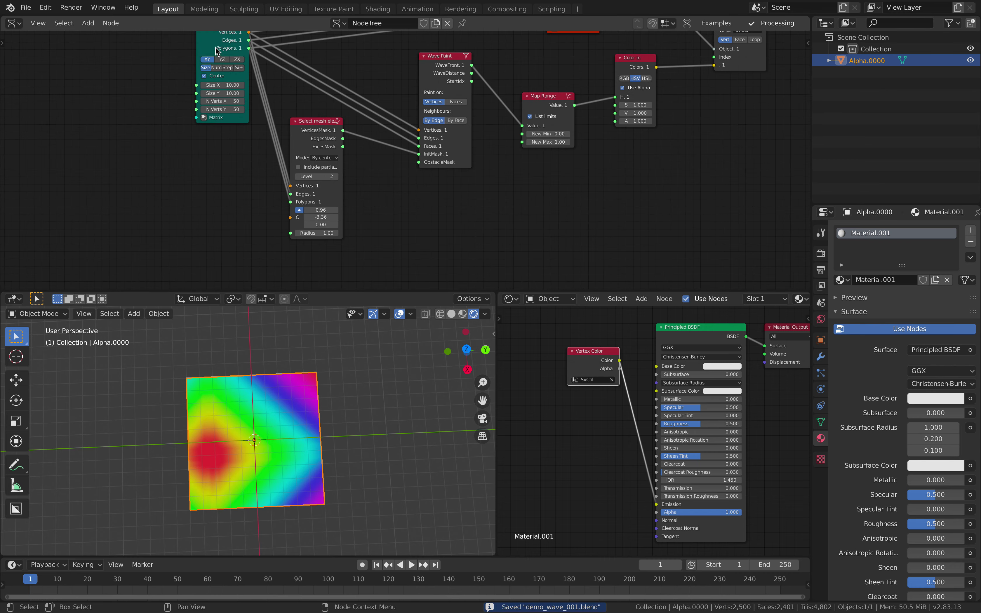
Change the Center's Y value on the Select mesh elements node to about -1.74.
scroll(290, 137, "up", 1)
scroll(333, 160, "up", 1)
middle_click_drag(333, 160, 395, 159)
left_click_drag(321, 212, 339, 211)
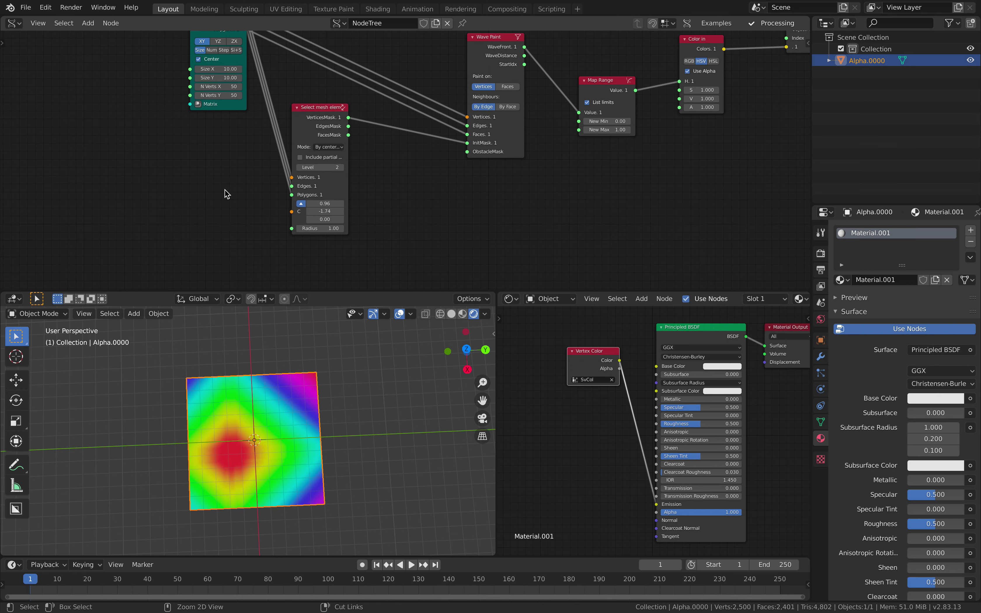
Add a List Input node holding three vectors and connect its Vector List output to the Center input of Select mesh elements.
key("shift+a")
left_click(188, 176)
type("list input")
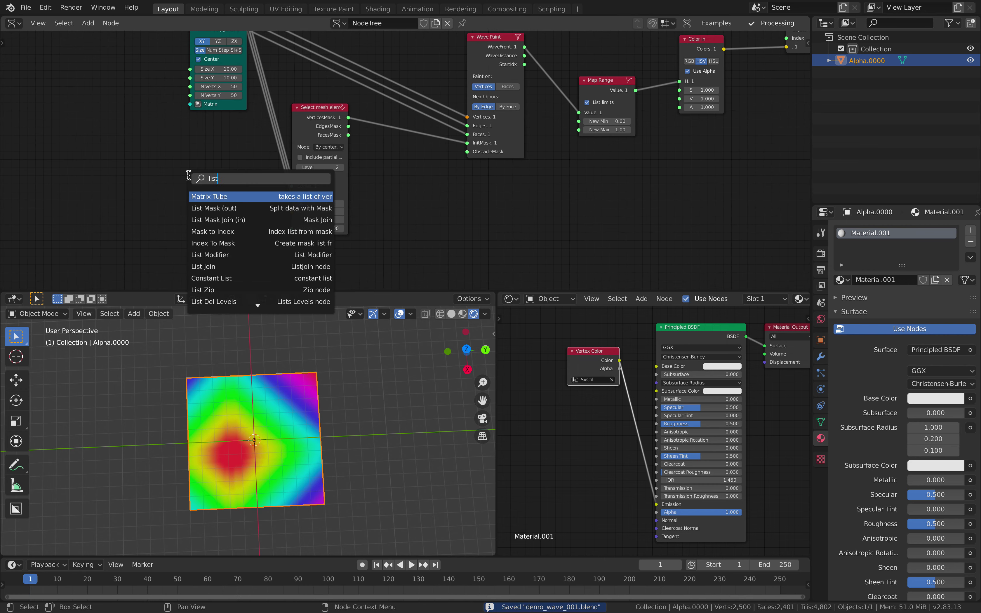
key("Return")
left_click(216, 189)
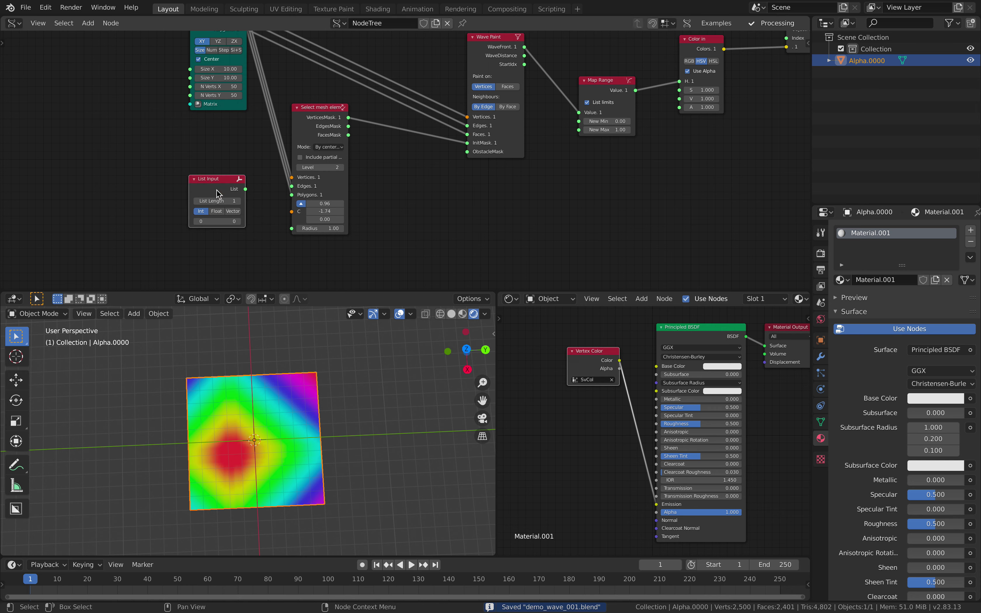
left_click(238, 201)
left_click(239, 201)
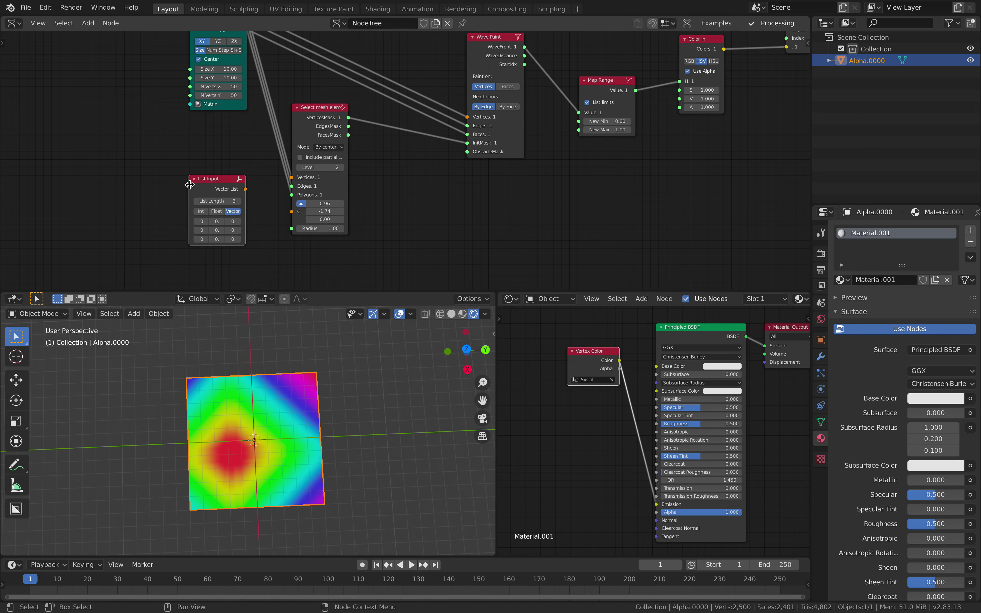
left_click_drag(190, 185, 169, 185)
left_click_drag(246, 189, 279, 211)
Set the first two List Input vectors to about (2.46, 2.10, 0) and (2.16, -2.46, 0), and save the file.
scroll(260, 164, "up", 2)
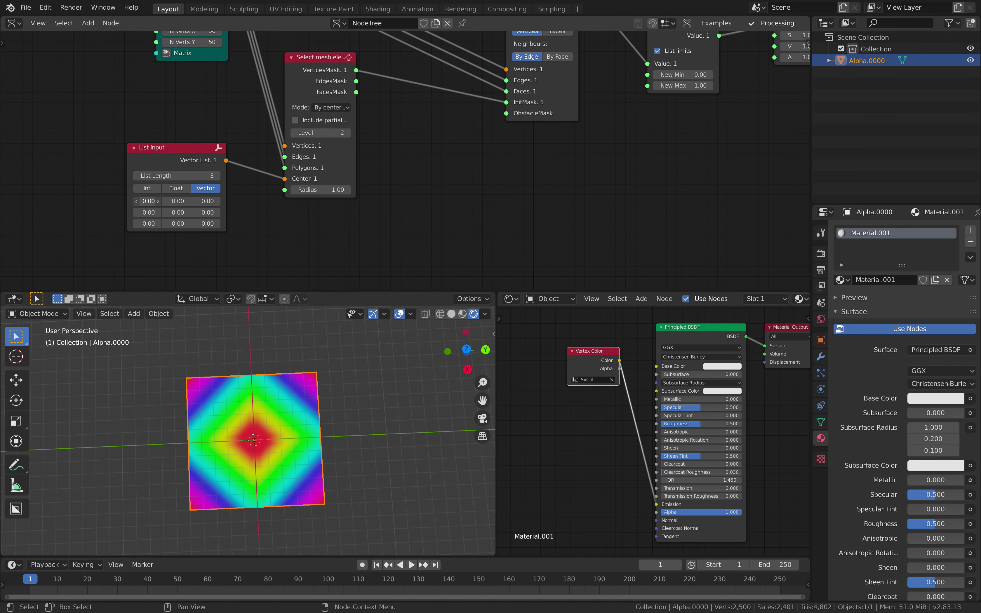
mouse_move(150, 201)
left_mouse_down()
mouse_move(200, 203)
mouse_move(156, 214)
left_mouse_up()
middle_click_drag(344, 463, 321, 382)
left_click(344, 418)
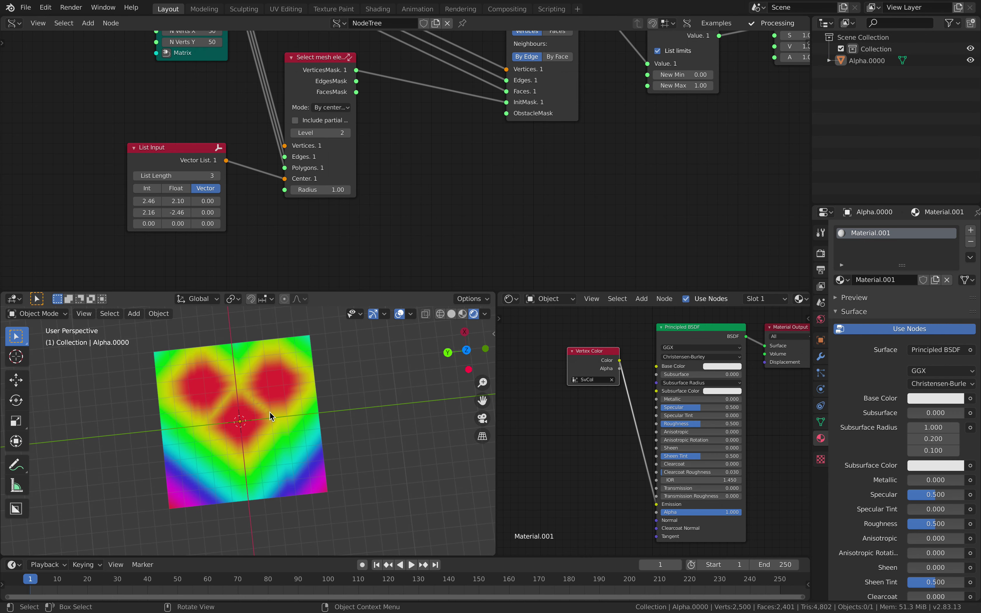
scroll(269, 192, "down", 1)
scroll(270, 213, "up", 1, "shift")
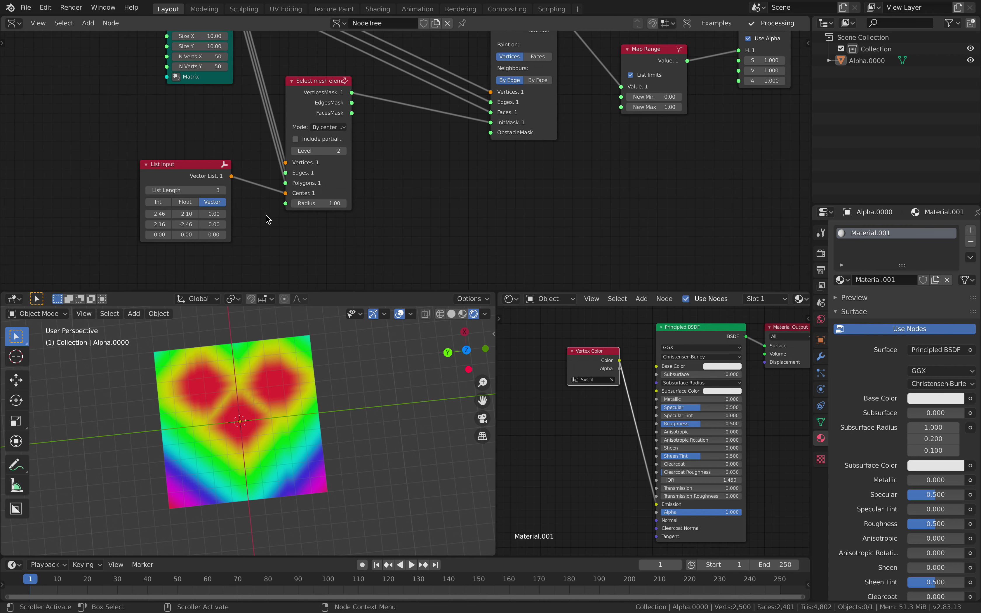
key("ctrl+s")
Move the List Input node aside, add a Circle node, and connect its Vertices output to Select mesh elements' Center input.
scroll(219, 156, "left", 2, "ctrl")
left_click_drag(219, 156, 107, 103)
scroll(247, 187, "left", 1, "ctrl")
scroll(247, 187, "down", 1, "shift")
key("shift+a")
left_click(249, 184)
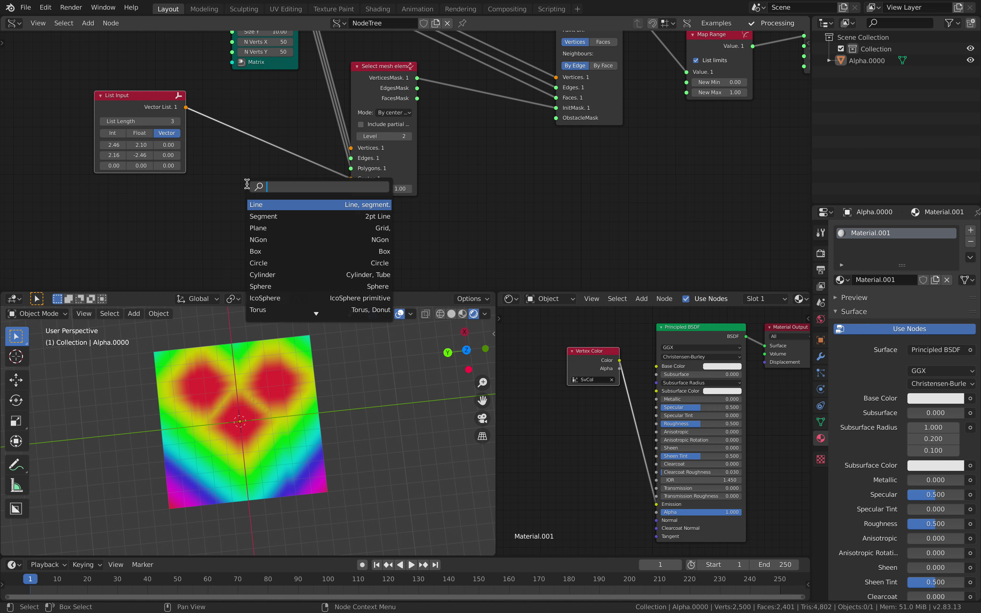
type("circle")
key("Return")
left_click(247, 187)
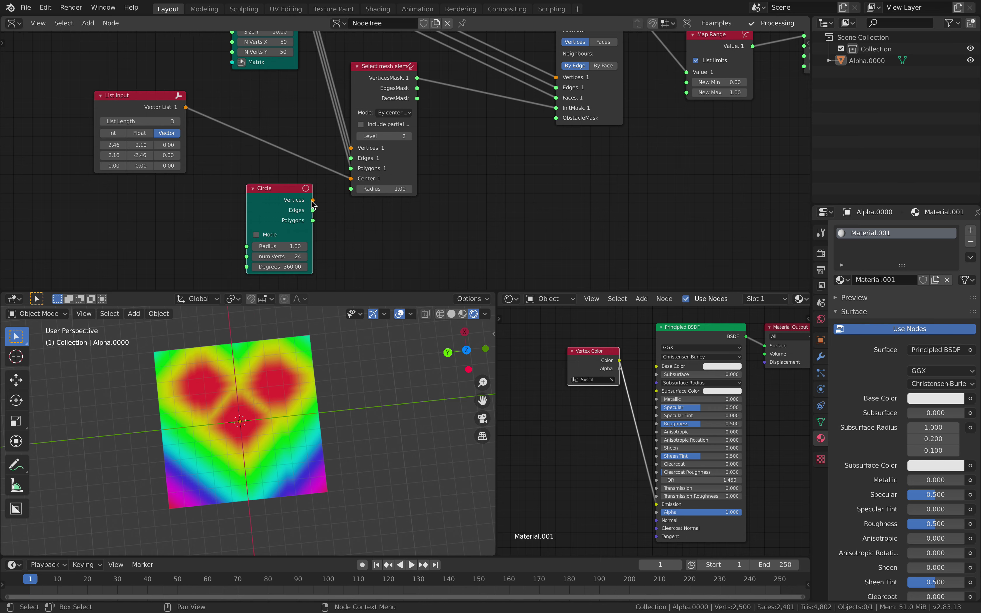
left_click_drag(314, 200, 351, 179)
Reposition the Circle node and set its Radius to about 3.34 and its num Verts to 8.
left_click_drag(285, 244, 324, 219)
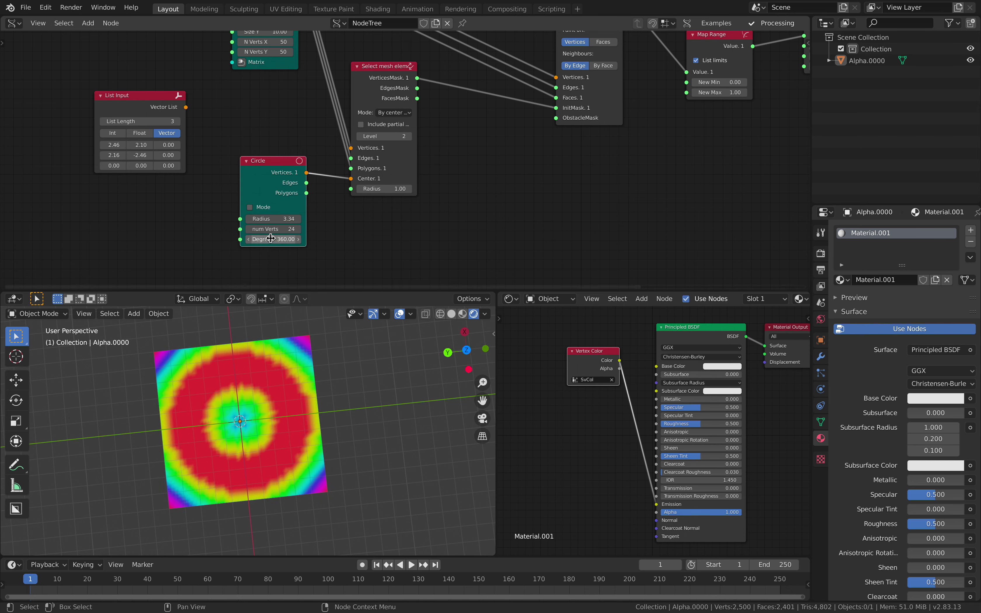
key("Return")
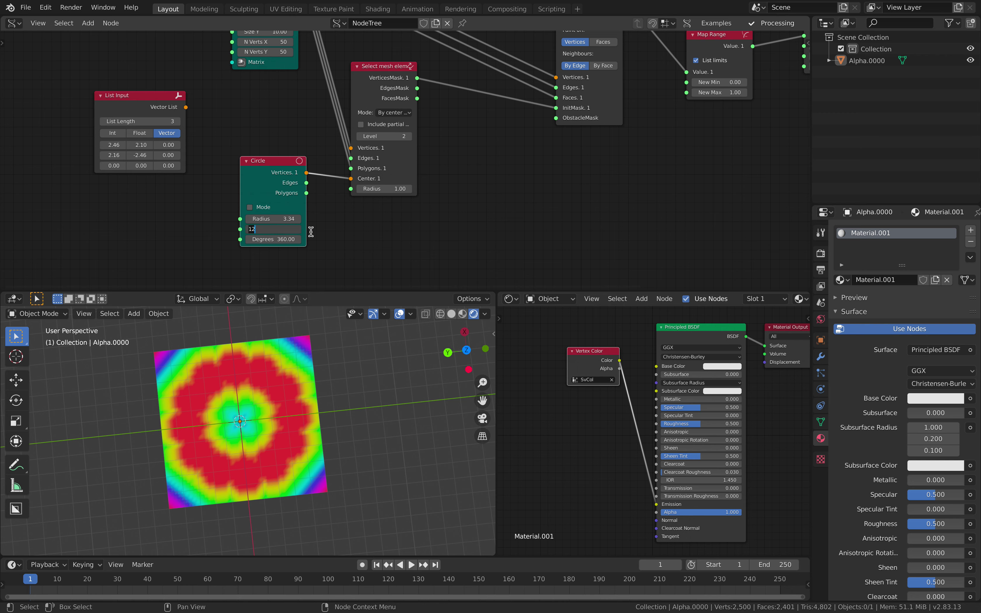
type("8")
key("Return")
Set the Circle node's Radius to 4 and save the file.
mouse_move(274, 219)
left_mouse_down()
mouse_move(338, 219)
mouse_move(271, 219)
mouse_move(283, 218)
left_mouse_up()
middle_click_drag(304, 387, 296, 378)
key("ctrl+s")
left_click(296, 377)
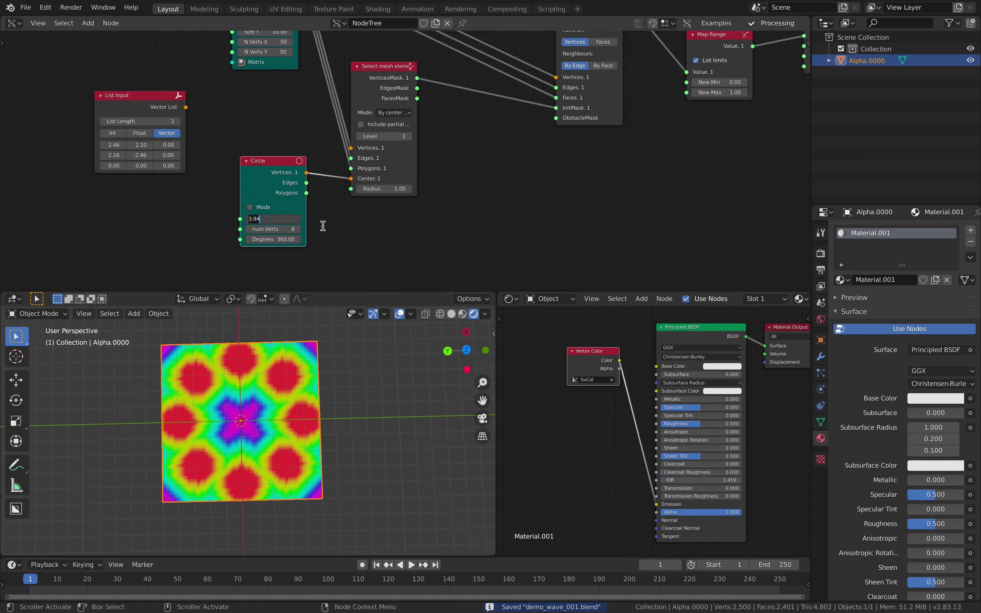
key("Return")
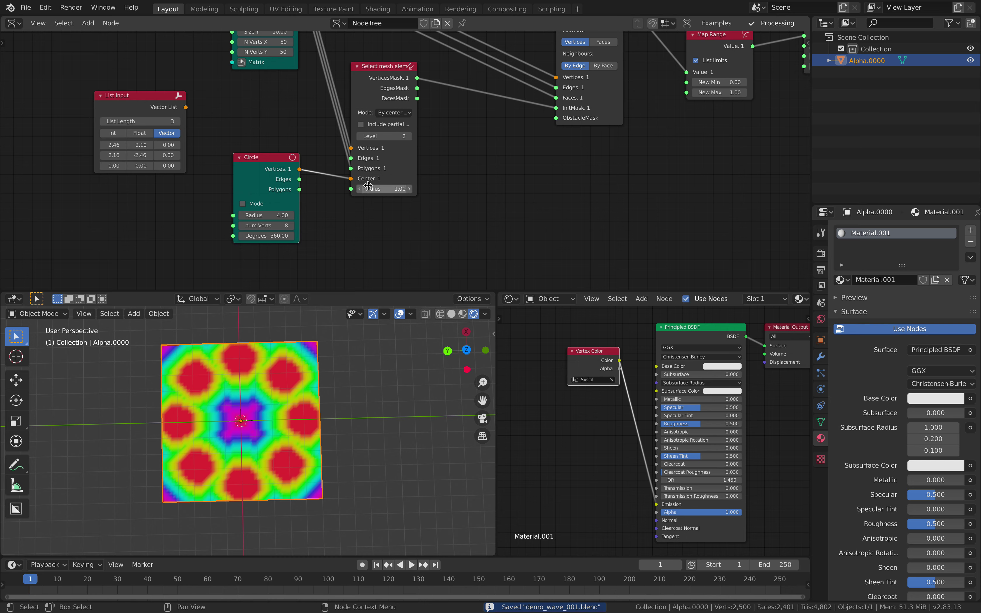
Set the Radius of the Select mesh elements node to about 1.15 and save the file.
mouse_move(383, 189)
left_mouse_down()
mouse_move(365, 189)
mouse_move(392, 189)
mouse_move(373, 188)
left_mouse_up()
key("ctrl+s")
scroll(440, 186, "up", 2)
scroll(441, 186, "down", 4, "ctrl")
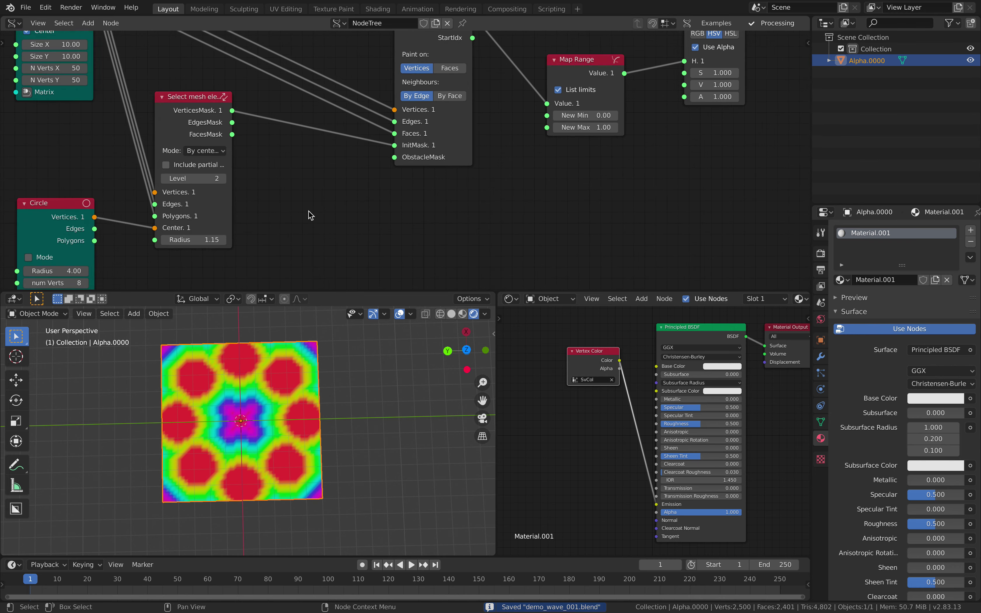
Try varying the Map Range node's New Max and set it back to 1.
mouse_move(433, 151)
left_mouse_down()
mouse_move(454, 154)
mouse_move(474, 132)
left_mouse_up()
scroll(418, 147, "down", 5)
mouse_move(399, 153)
middle_mouse_down()
mouse_move(377, 178)
mouse_move(394, 170)
mouse_move(304, 187)
middle_mouse_up()
scroll(376, 178, "up", 2)
mouse_move(434, 179)
left_mouse_down()
mouse_move(491, 179)
mouse_move(439, 178)
left_mouse_up()
left_click(429, 181)
type("1")
key("Return")
left_click(444, 156)
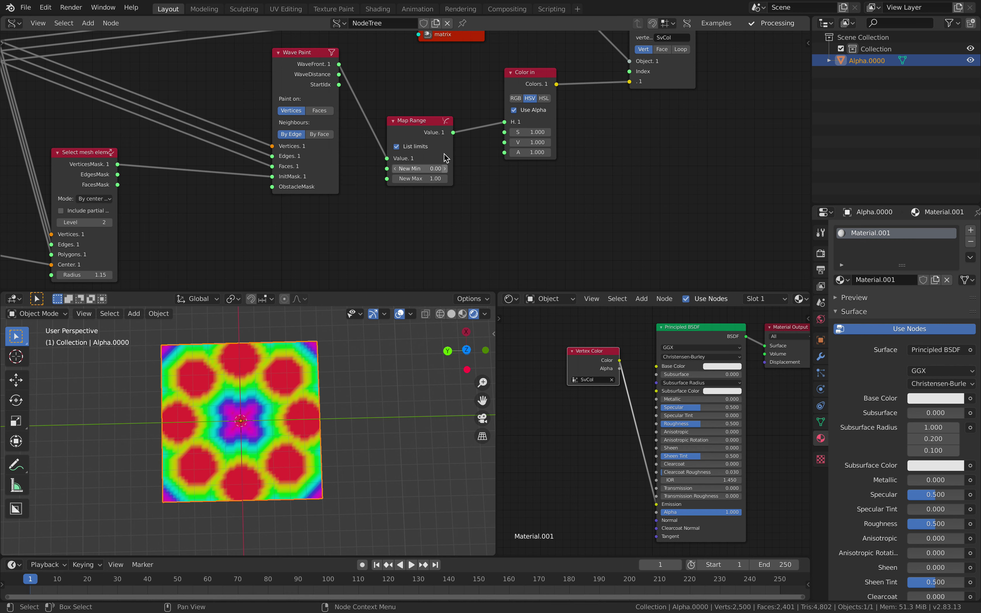
Reposition the Map Range node between the Wave Paint and Color in nodes, and save the file.
left_click_drag(428, 119, 440, 106)
left_click(405, 107)
middle_click_drag(398, 99, 410, 98)
left_click(419, 108)
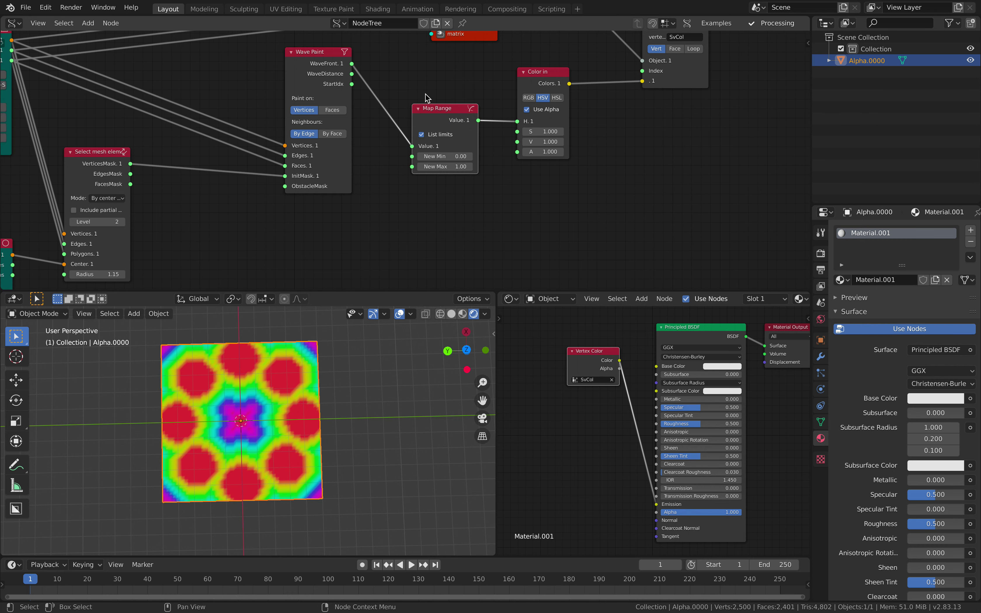
key("ctrl+s")
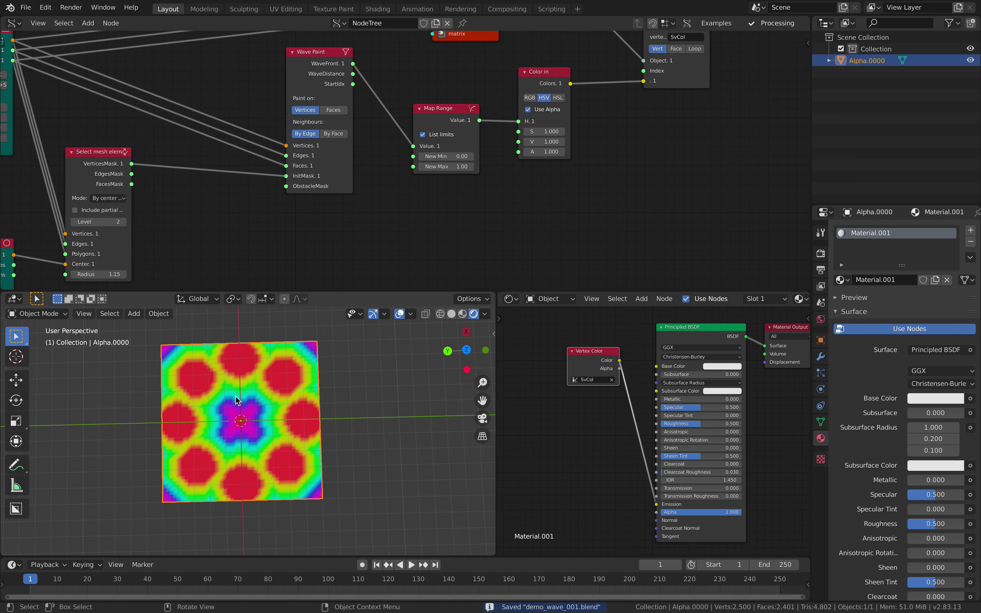
Add a second Select mesh elements node and place it beside the existing one, below the Wave Paint node.
middle_click_drag(224, 418, 235, 387)
middle_click_drag(270, 254, 275, 199)
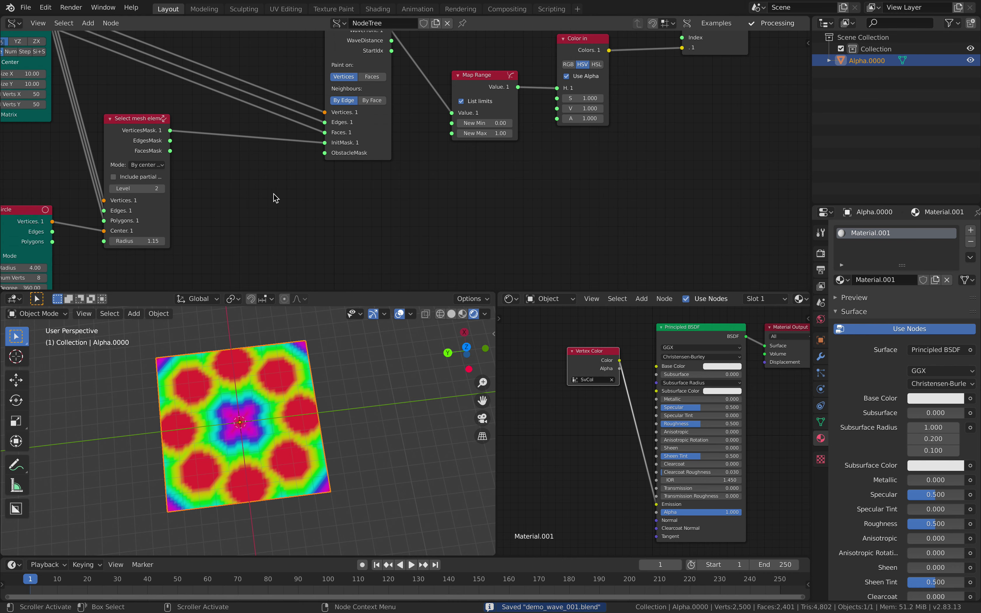
scroll(141, 127, "down", 1)
key("shift+a")
left_click(272, 153)
type("seke")
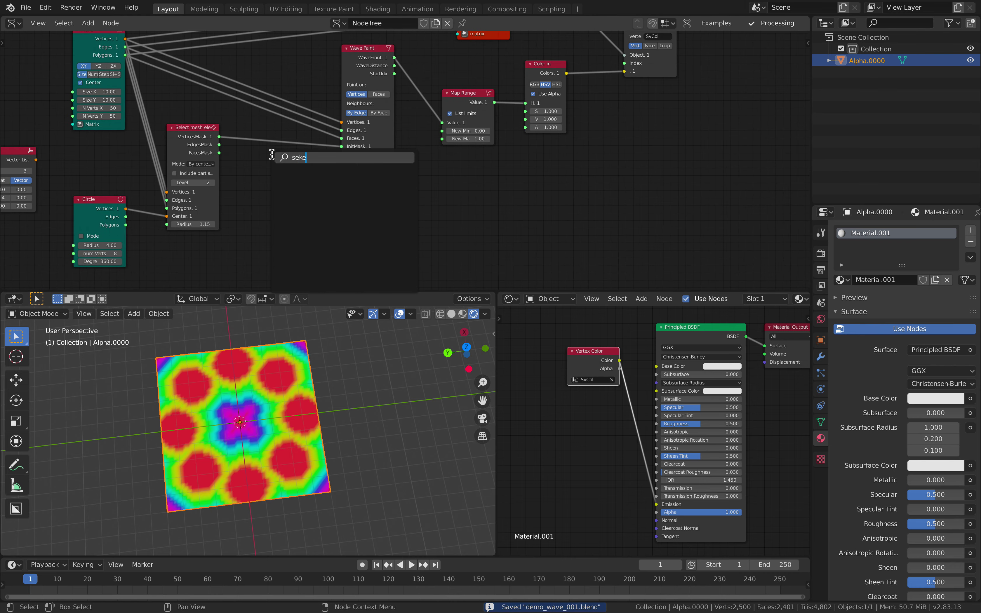
key("BackSpace")
key("Return")
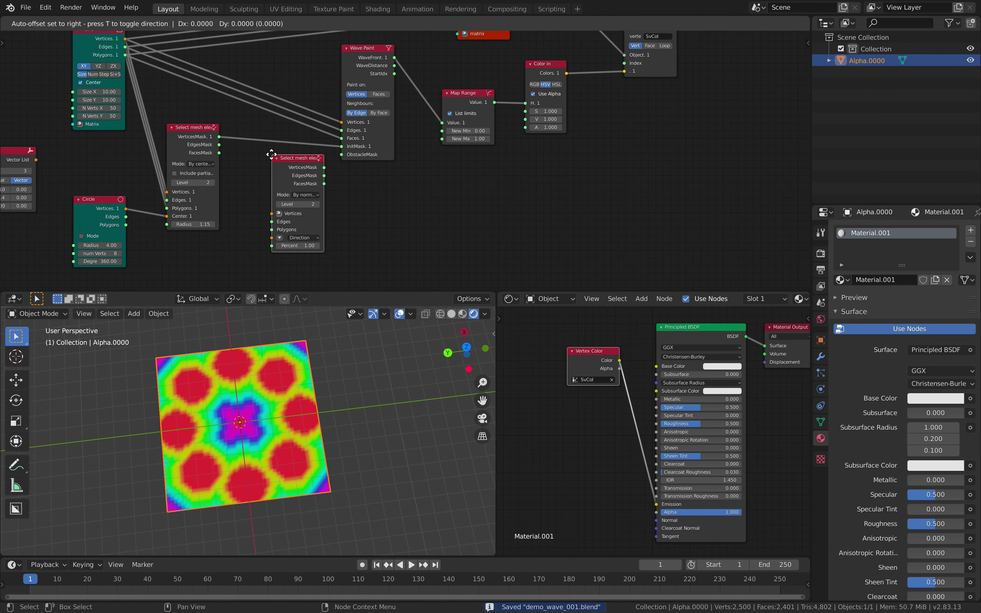
left_click(260, 168)
Connect the plane's Vertices, Edges and Polygons outputs to the matching inputs of the second Select mesh elements node.
left_click(102, 47)
left_click(276, 174, "shift")
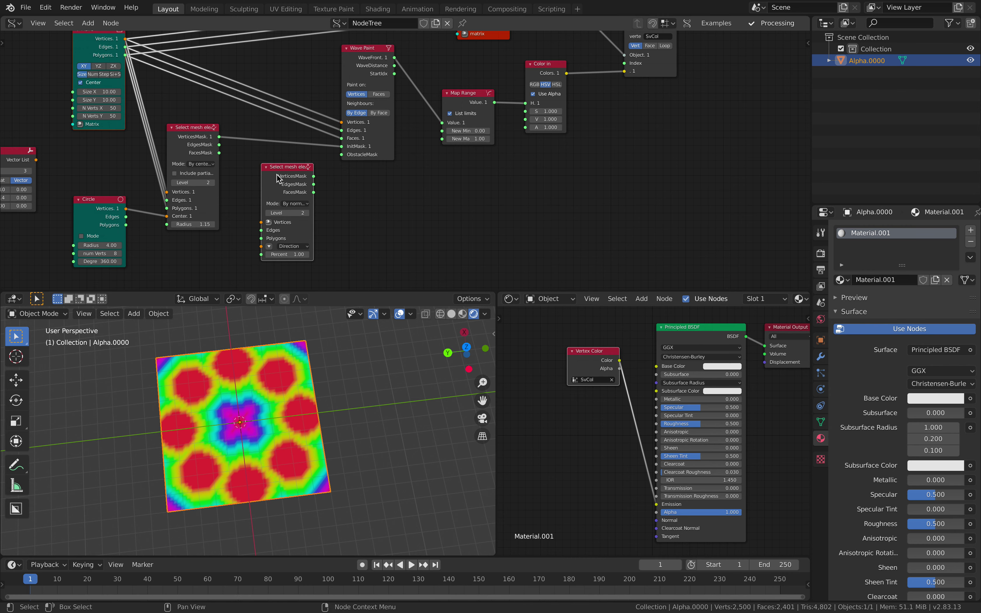
key("f")
left_click(359, 190)
Set the second Select mesh elements node's Mode to By bounding box and save the file.
middle_click_drag(360, 190, 449, 141)
scroll(449, 141, "up", 1)
left_click(371, 156)
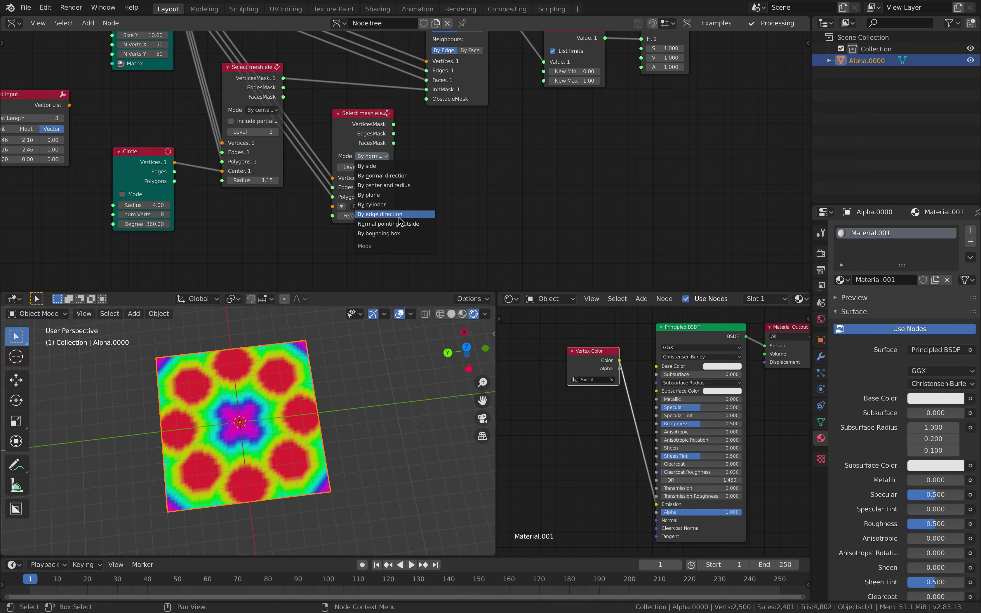
left_click(400, 234)
key("ctrl+s")
Move the List Input node beside the second Select mesh elements node and set its List Length to 2.
middle_click_drag(301, 173, 323, 144)
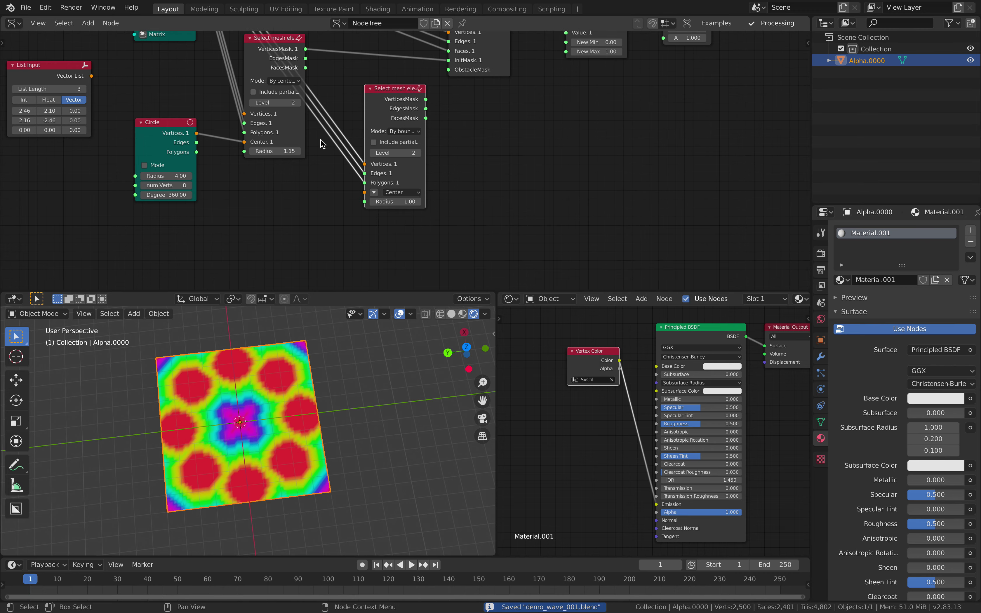
left_click(370, 191)
left_click_drag(52, 76, 290, 198)
left_click(286, 211)
type("2")
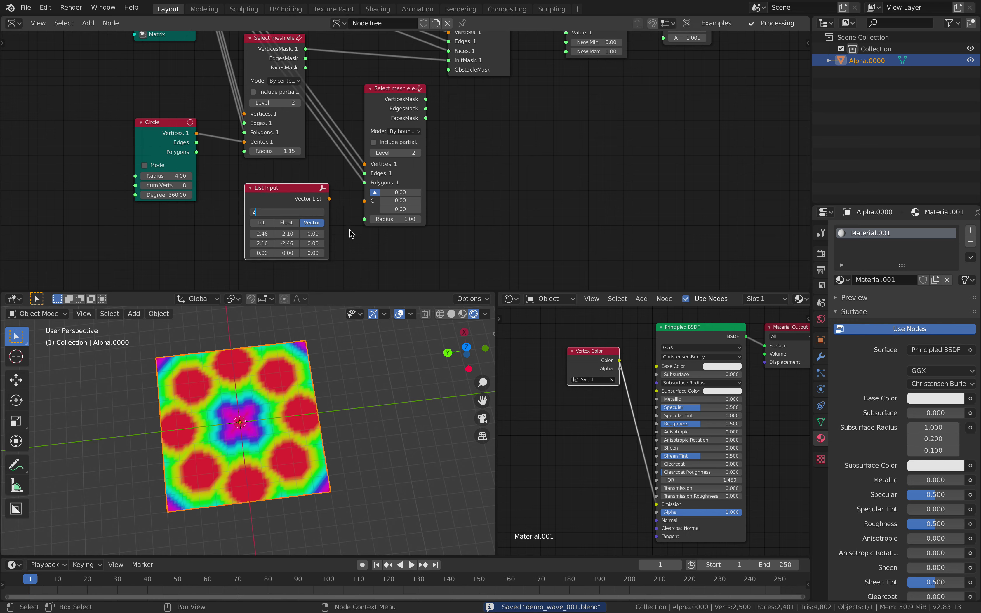
key("Return")
Zero both vectors of the List Input node and connect its Vector List to the Center of the second Select mesh elements node.
type("2.7")
key("Return")
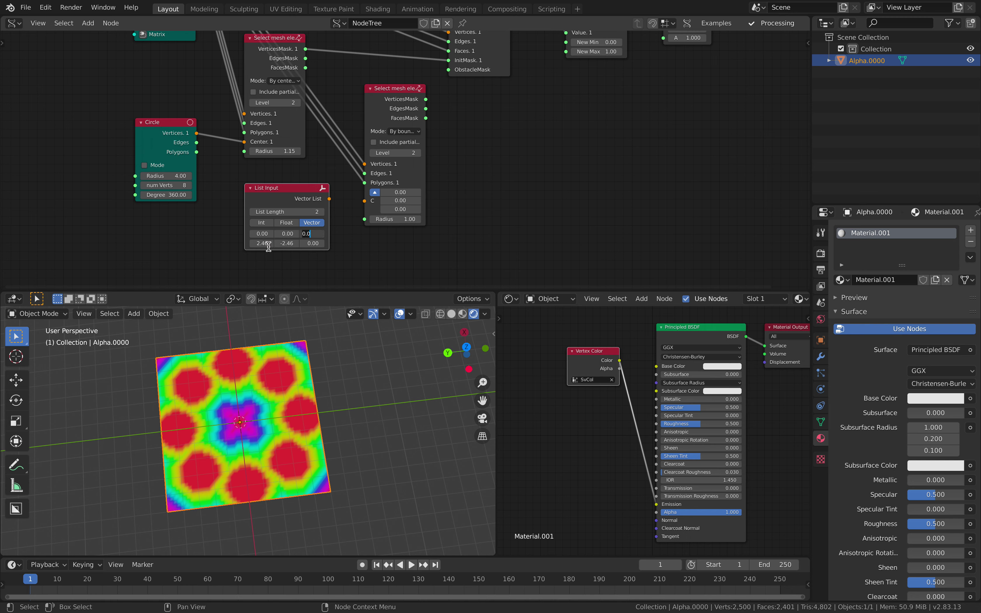
key("Return")
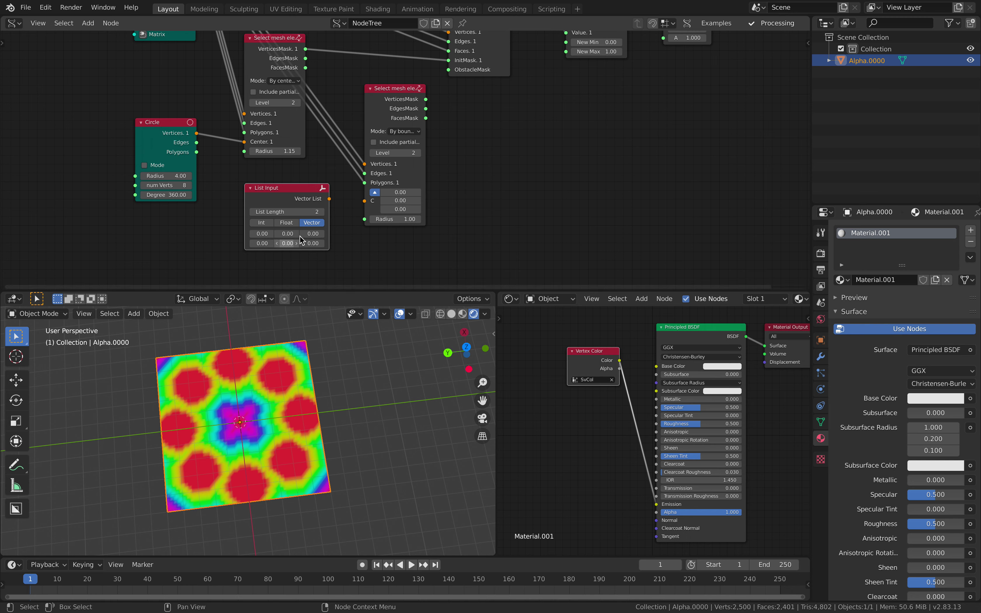
left_click_drag(329, 199, 364, 201)
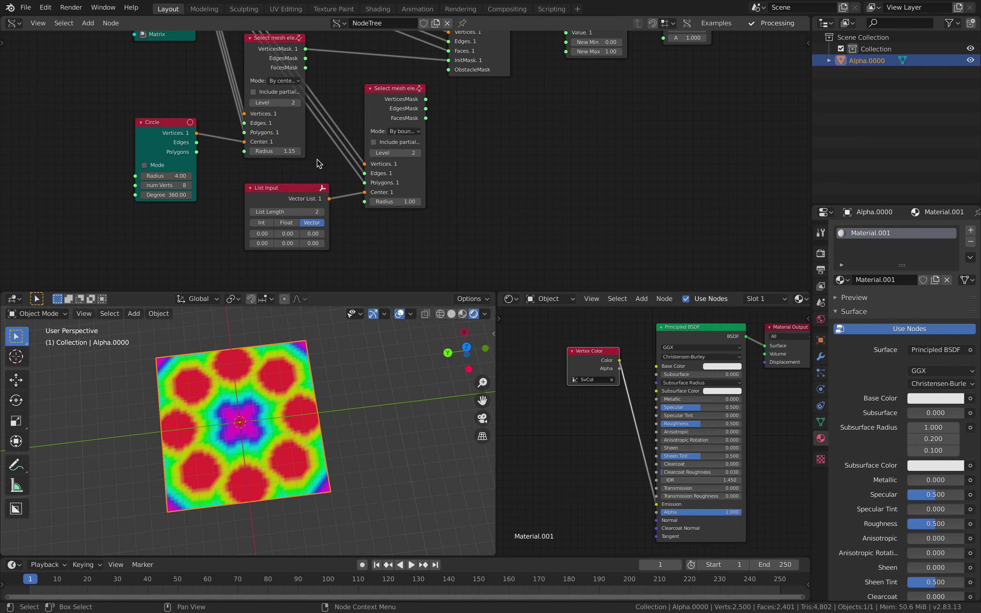
Connect the second Select mesh elements node's VerticesMask to Wave Paint's ObstacleMask input and save the file.
scroll(334, 162, "right", 5)
scroll(334, 162, "up", 2)
left_click_drag(326, 136, 348, 107)
key("ctrl+s")
Set the List Input vectors to 2.34, 0.72, 0.00 and -2.9, -1.32, 0.00, and save the file.
scroll(229, 189, "down", 4)
scroll(229, 190, "left", 3)
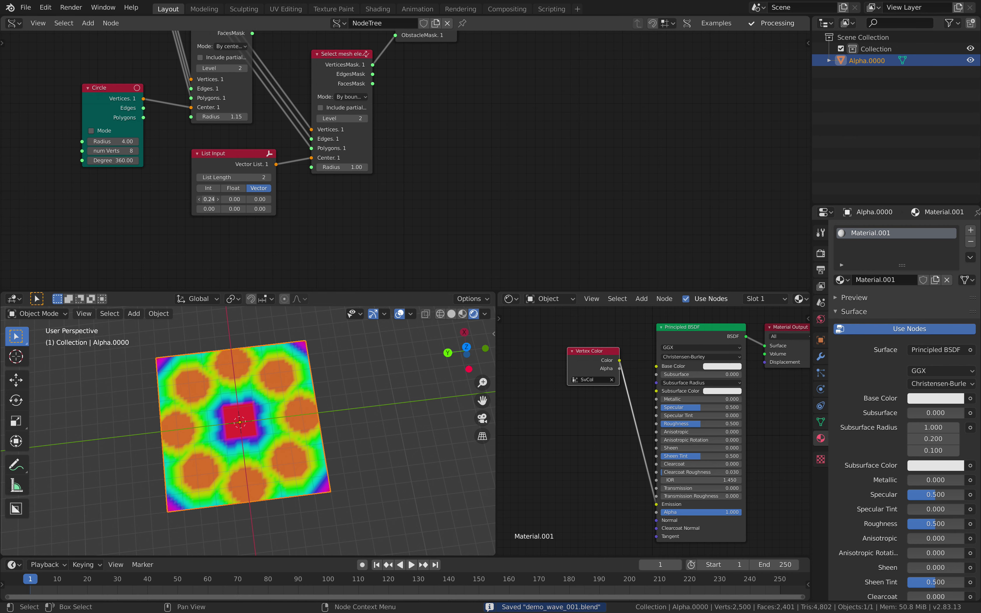
mouse_move(209, 199)
left_mouse_down()
mouse_move(231, 208)
mouse_move(193, 209)
mouse_move(201, 209)
left_mouse_up()
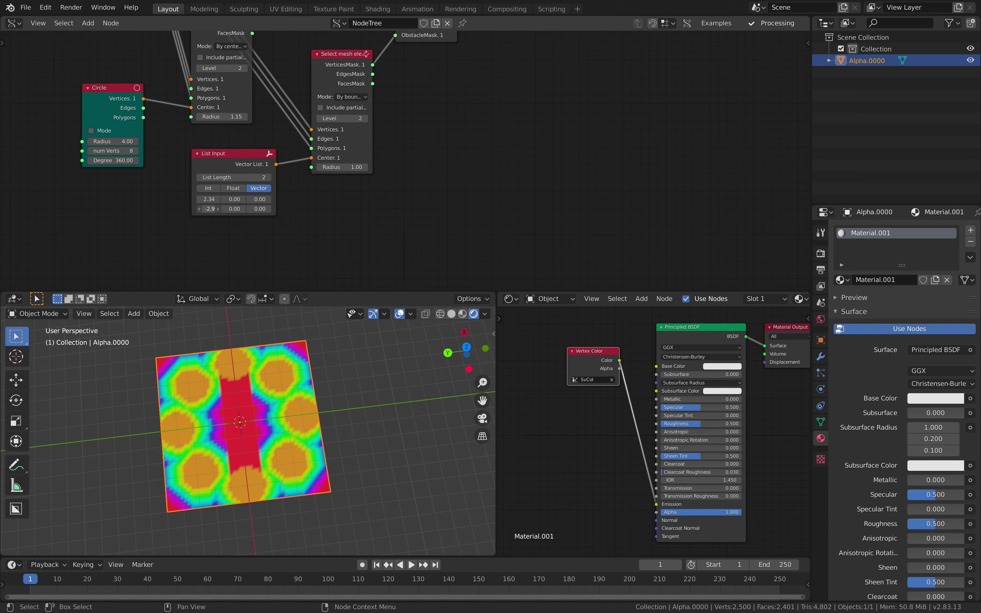
middle_click_drag(273, 367, 322, 354)
middle_click_drag(259, 406, 219, 403)
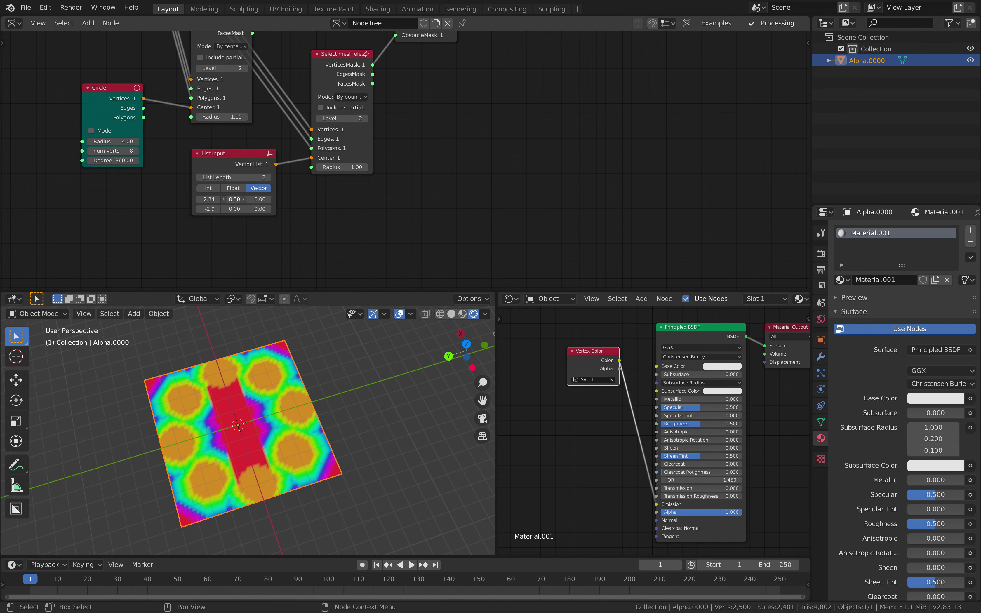
left_click_drag(234, 209, 227, 209)
middle_click_drag(279, 149, 292, 188)
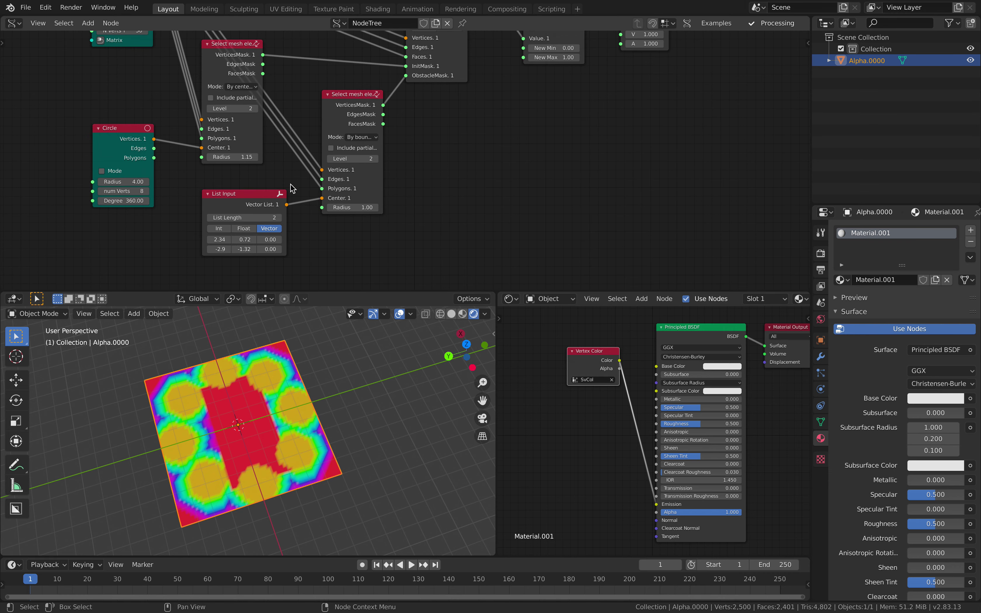
key("ctrl+s")
Try reducing the Circle node's Radius to about 3.22.
middle_click_drag(237, 170, 270, 187)
mouse_move(158, 198)
left_mouse_down()
mouse_move(136, 198)
mouse_move(146, 198)
left_mouse_up()
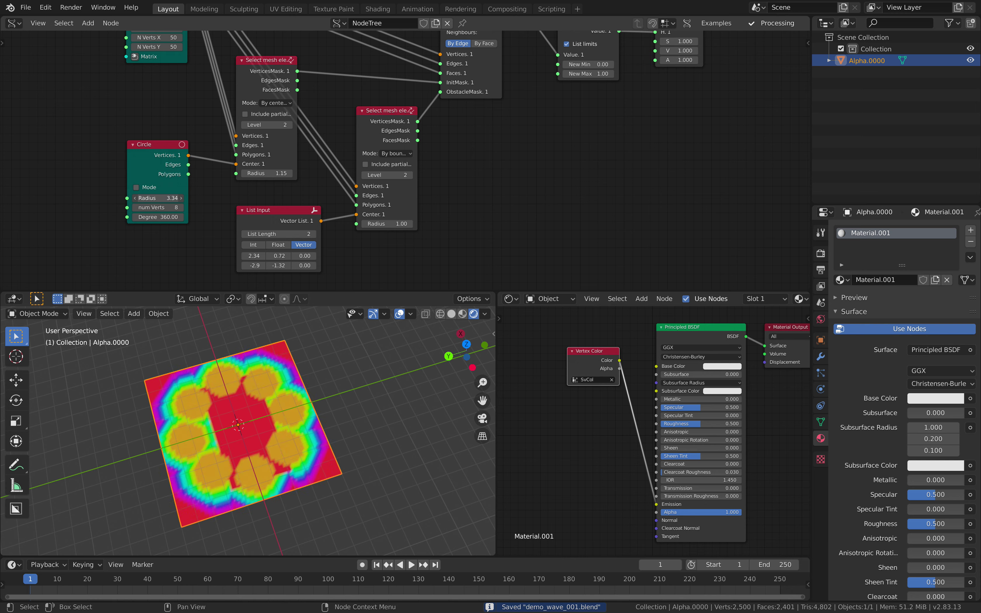
middle_click_drag(243, 357, 293, 354)
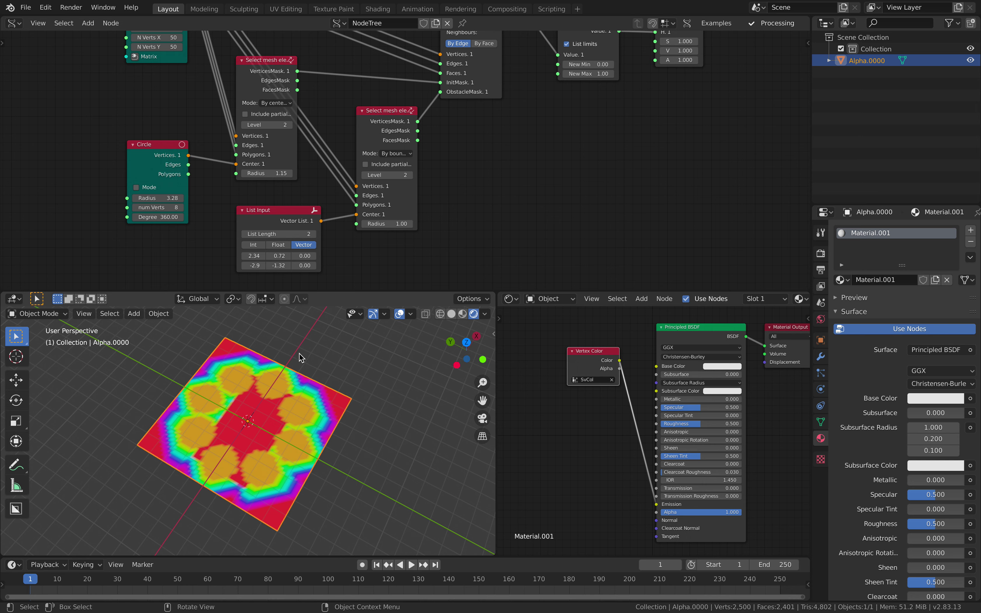
middle_click_drag(280, 412, 239, 413)
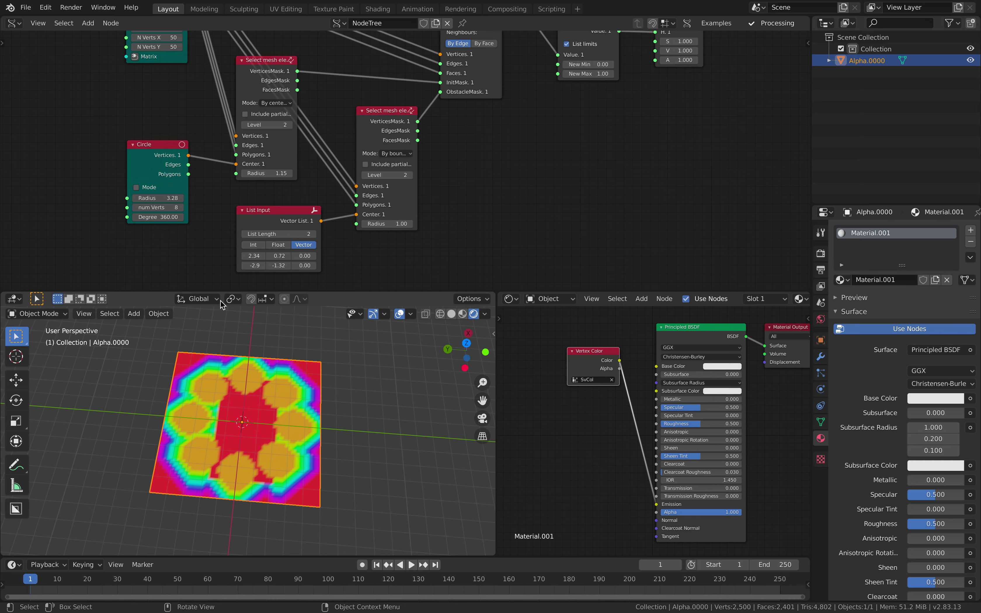
mouse_move(160, 198)
left_mouse_down()
mouse_move(147, 198)
mouse_move(160, 198)
left_mouse_up()
Insert a Move node between the Circle node and the Center input of the first Select mesh elements node.
key("shift+a")
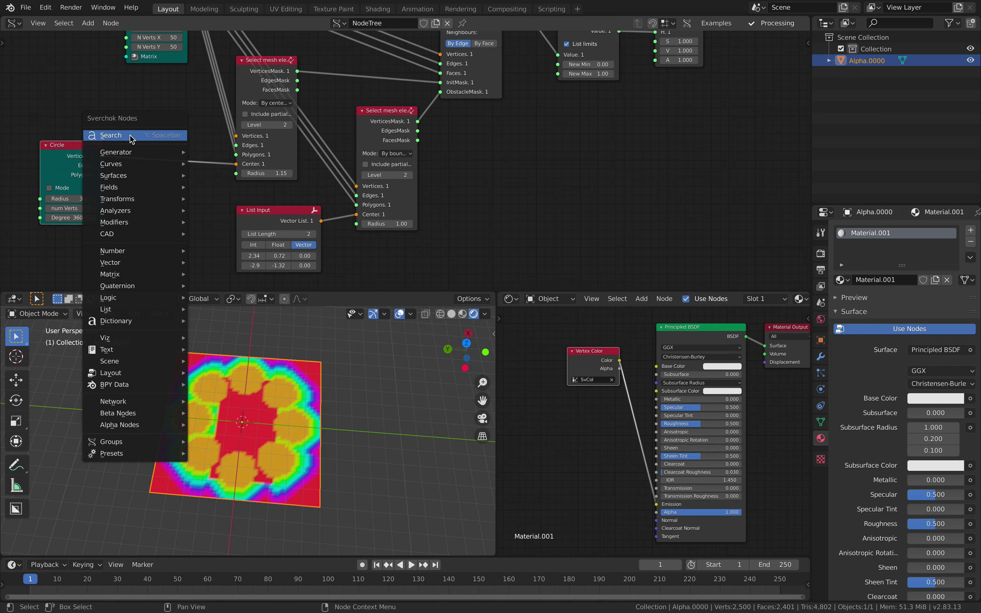
left_click(131, 136)
type("move")
key("Return")
left_click(137, 136)
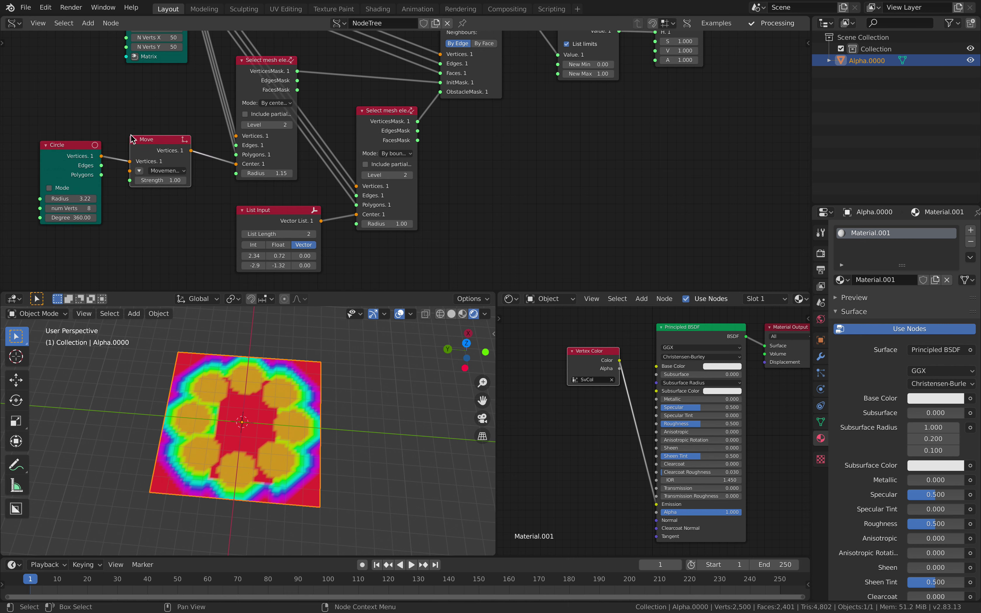
Try changing the Move node's Z movement and reset it to 0.
left_click(146, 170)
mouse_move(172, 188)
left_mouse_down()
mouse_move(149, 187)
mouse_move(163, 188)
left_mouse_up()
left_click(168, 190)
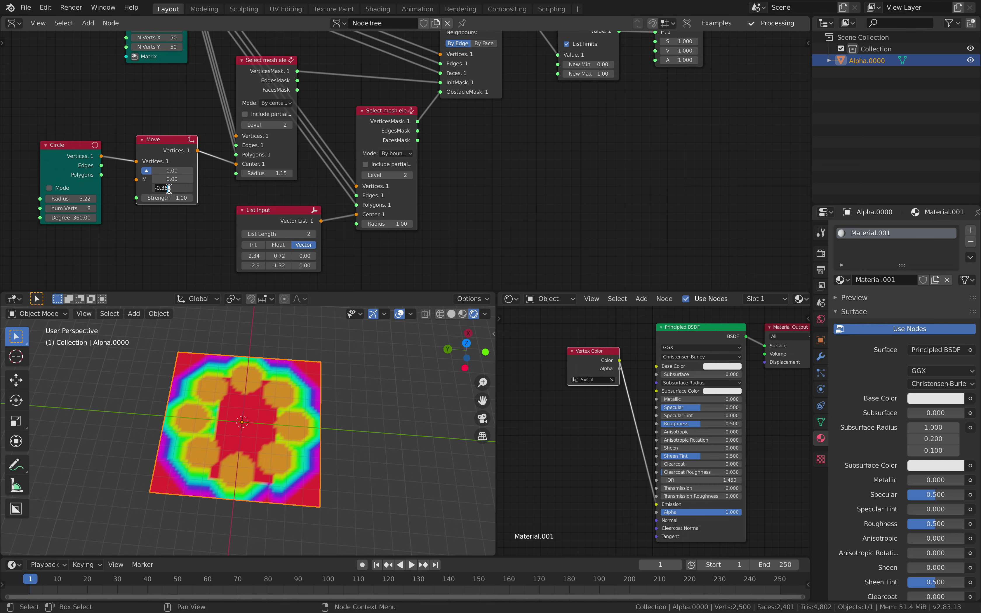
type("0")
key("Return")
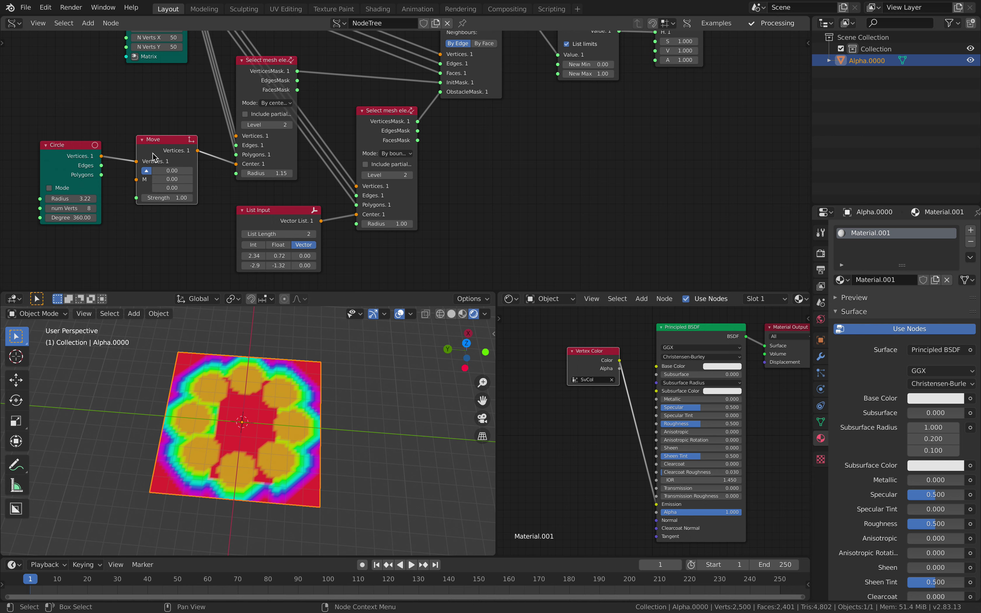
Replace the Circle and Move input with manual Center values of 0.96, -1.62, 0.00 on the first Select mesh elements node.
key("x")
left_click_drag(101, 156, 244, 185)
middle_click_drag(284, 406, 308, 361)
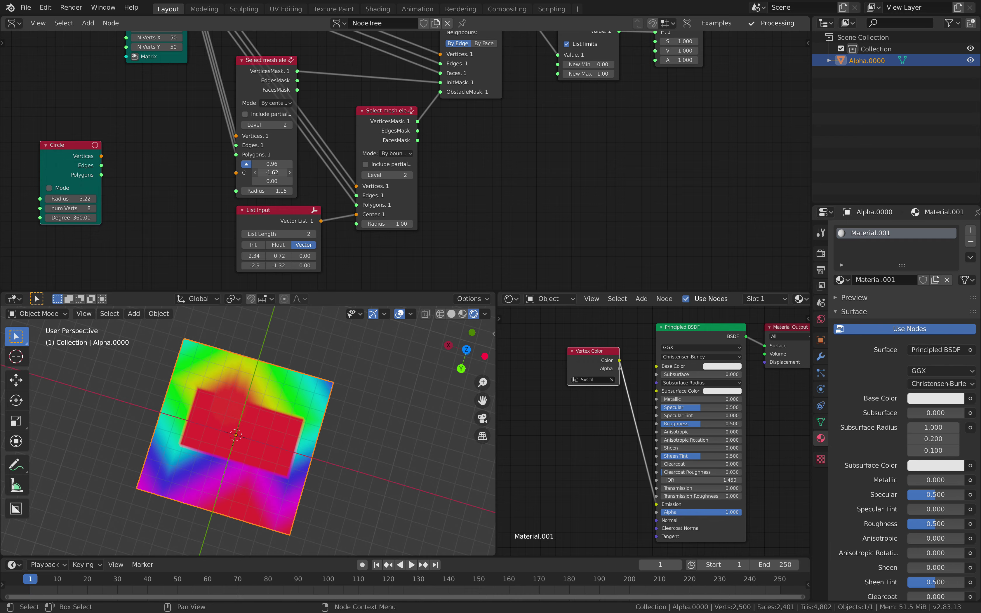
Switch to the desktop, terminate the Blender process in its Terminal window, and relaunch Blender from Finder.
key("ctrl+Left")
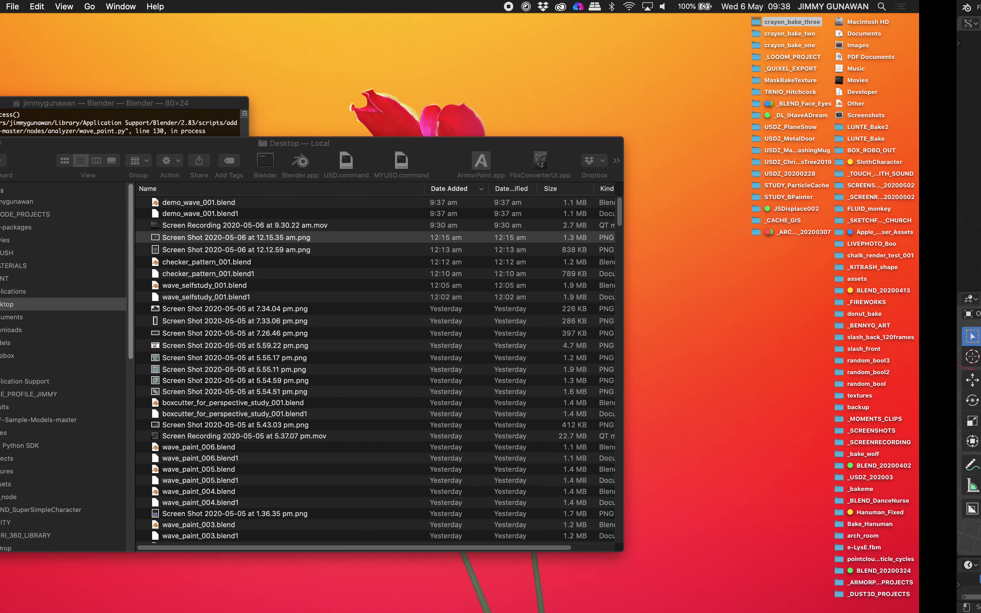
left_click(124, 115)
left_click(24, 103)
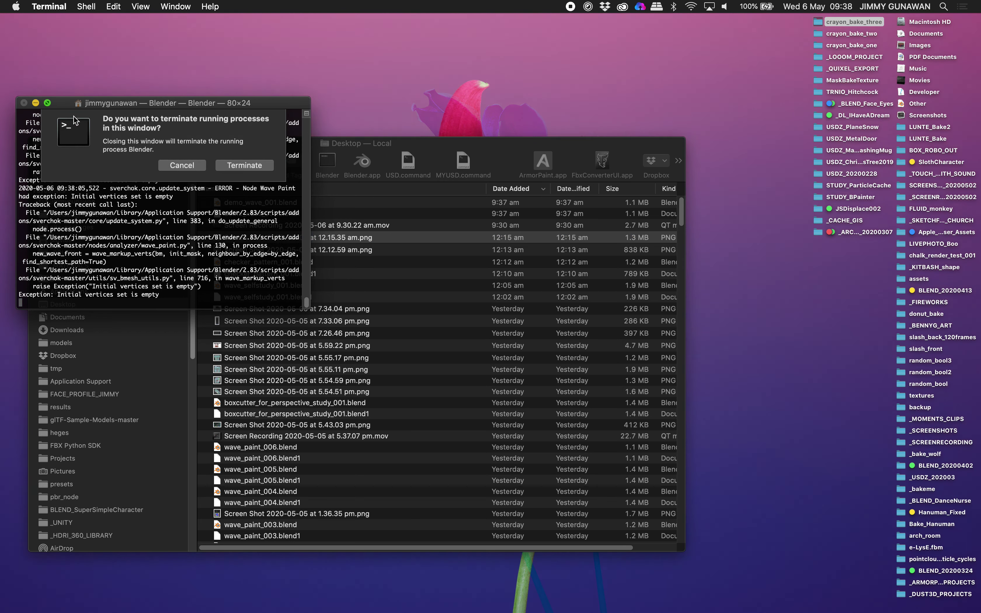
left_click(243, 171)
left_click_drag(345, 162, 394, 139)
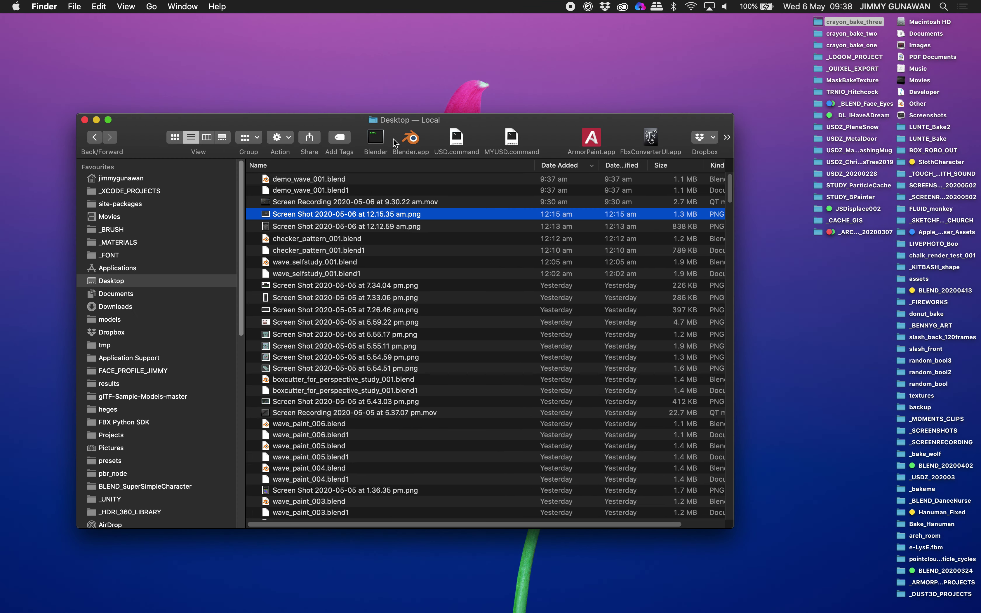
left_click(376, 140)
Switch to the browser, examine the example setups in the Wave Painter documentation, and return to Blender.
key("ctrl+Right")
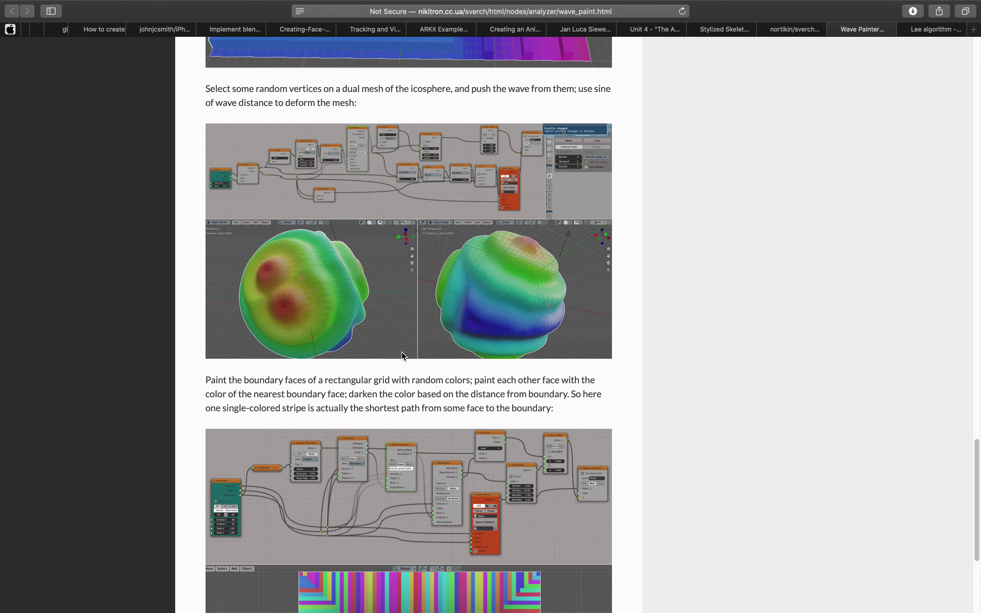
scroll(387, 364, "down", 5)
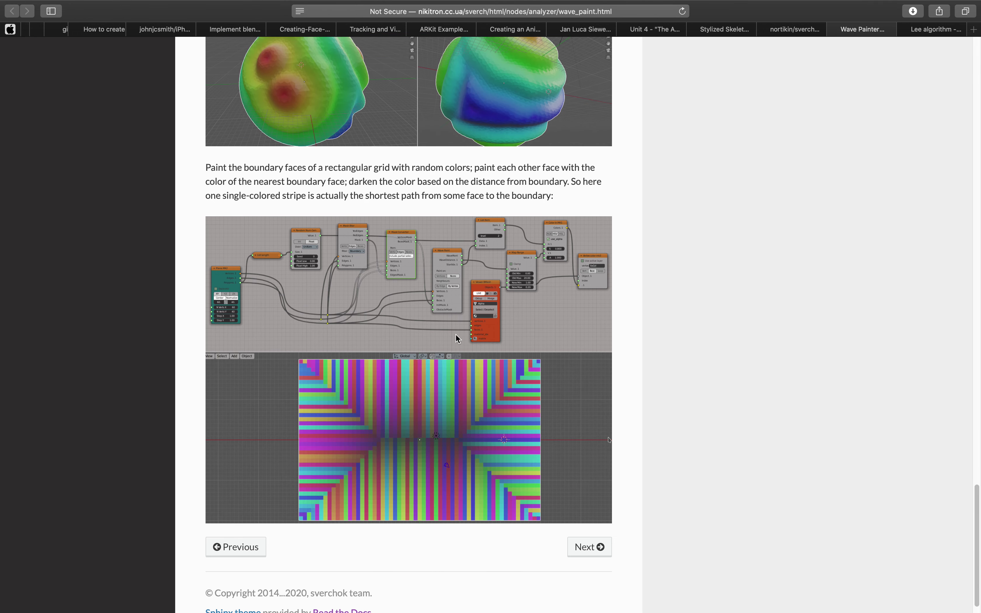
scroll(455, 333, "up", 5)
scroll(514, 226, "up", 10)
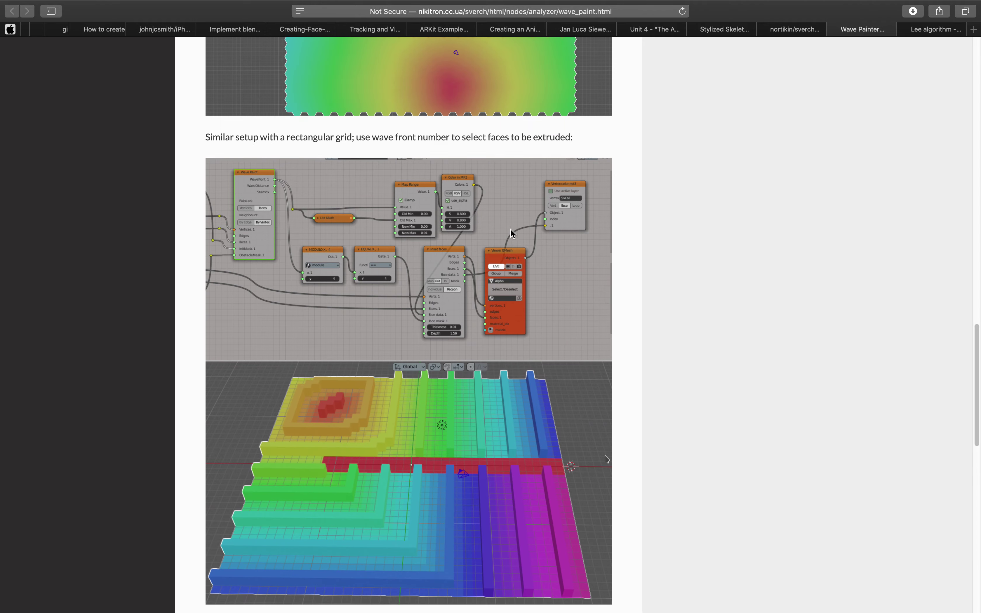
scroll(519, 322, "down", 8)
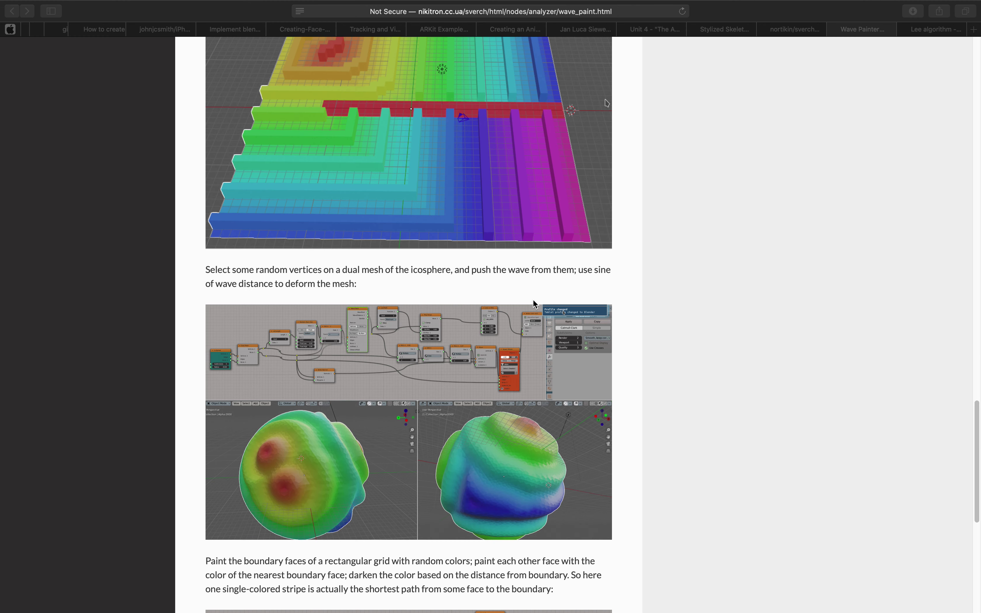
scroll(538, 301, "down", 1)
key("ctrl+Left")
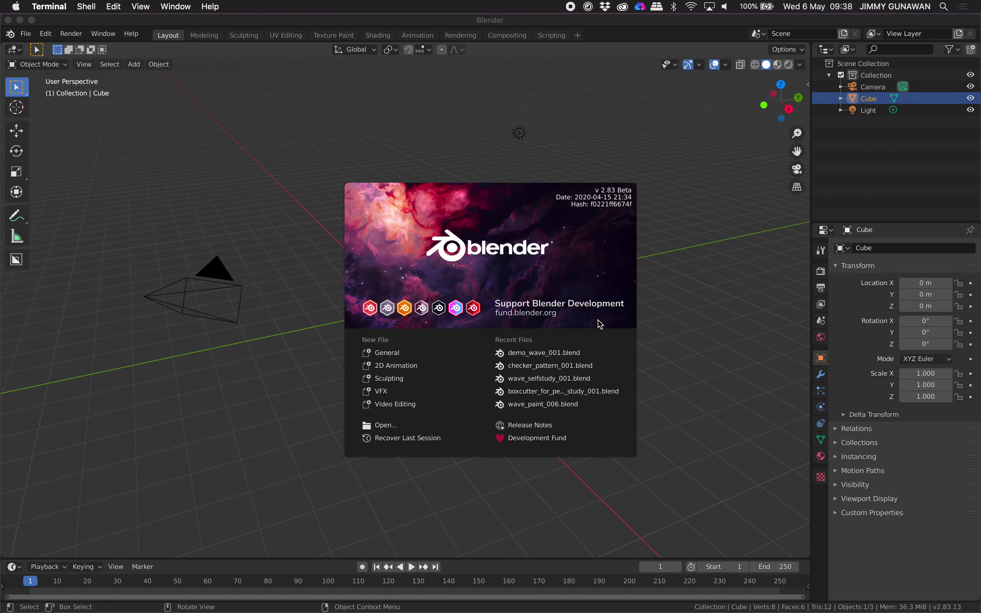
Dismiss the splash screen and open the recent file demo_wave_001.blend.
left_click(194, 165)
left_click(30, 36)
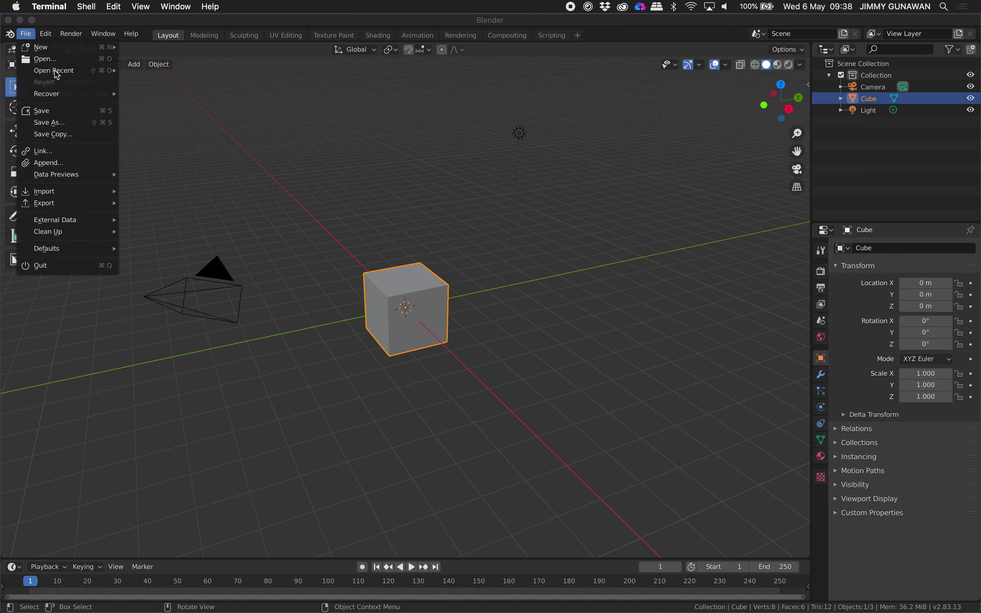
mouse_move(57, 74)
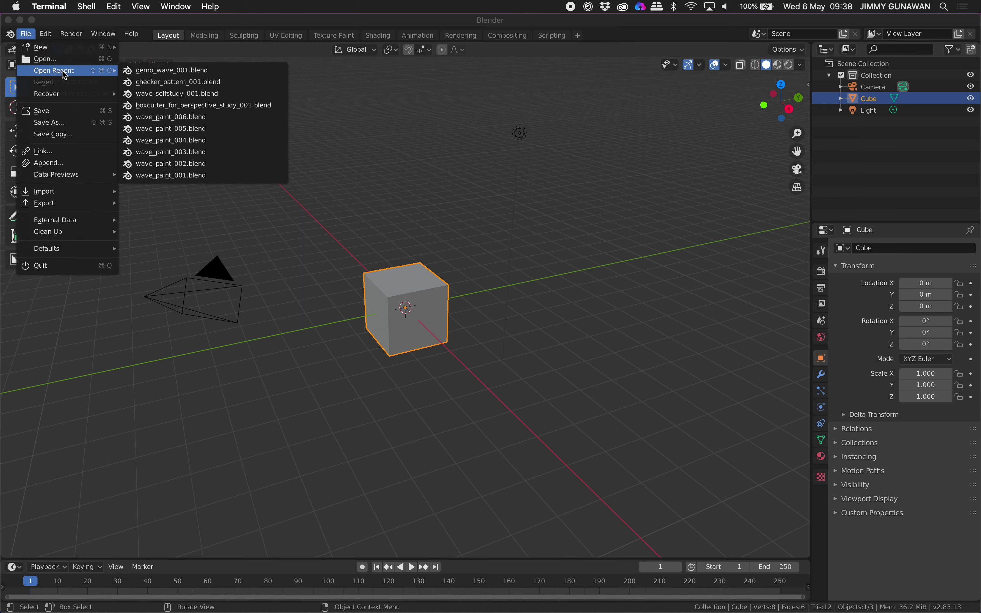
left_click(176, 75)
Save the file as a new version named demo_wave_002.blend.
left_click(26, 34)
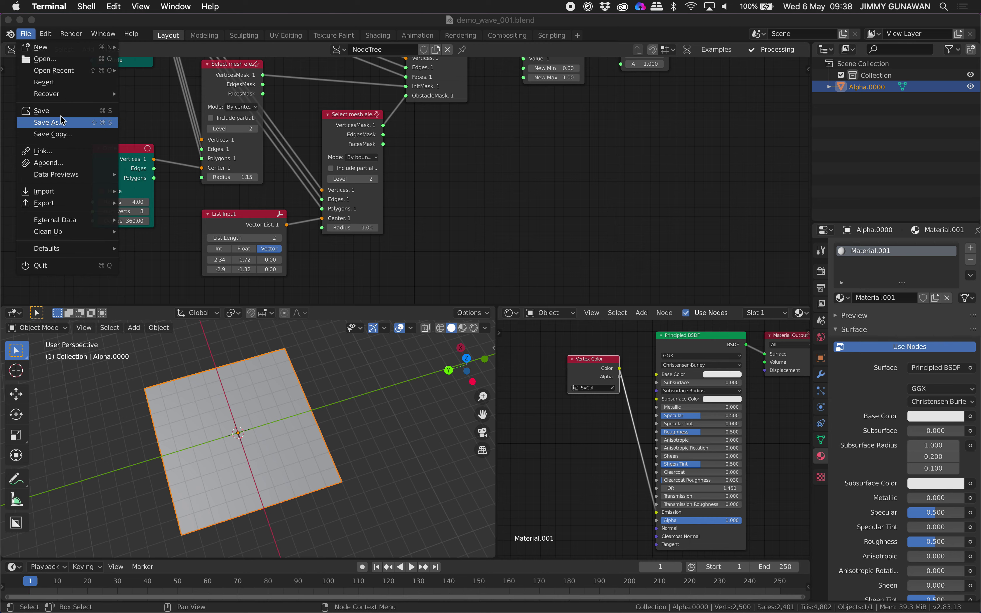
left_click(49, 122)
left_click(647, 518)
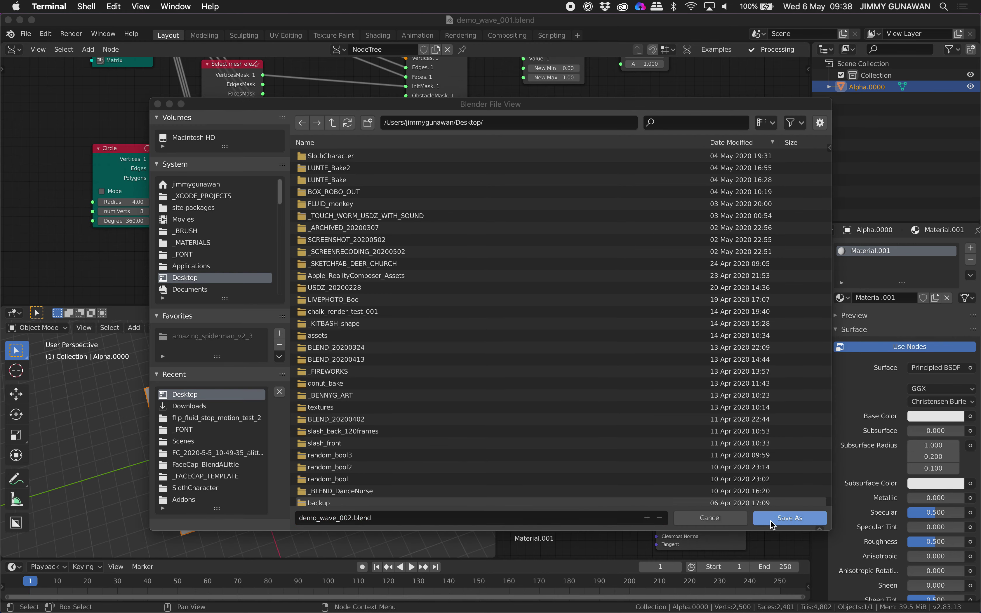
left_click(778, 522)
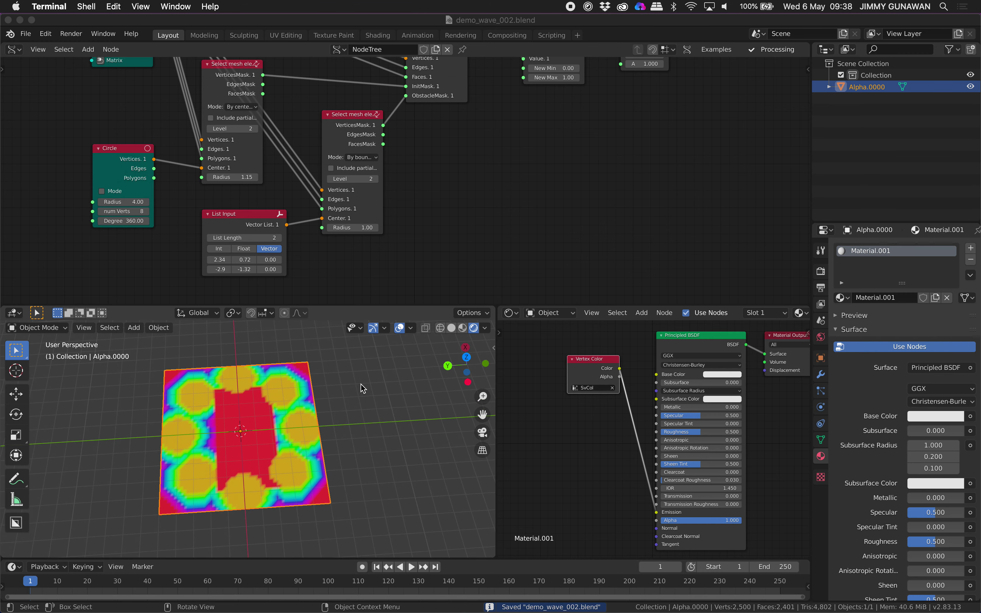
Set the Circle node's Radius to about 4.18.
middle_click_drag(211, 241, 263, 232)
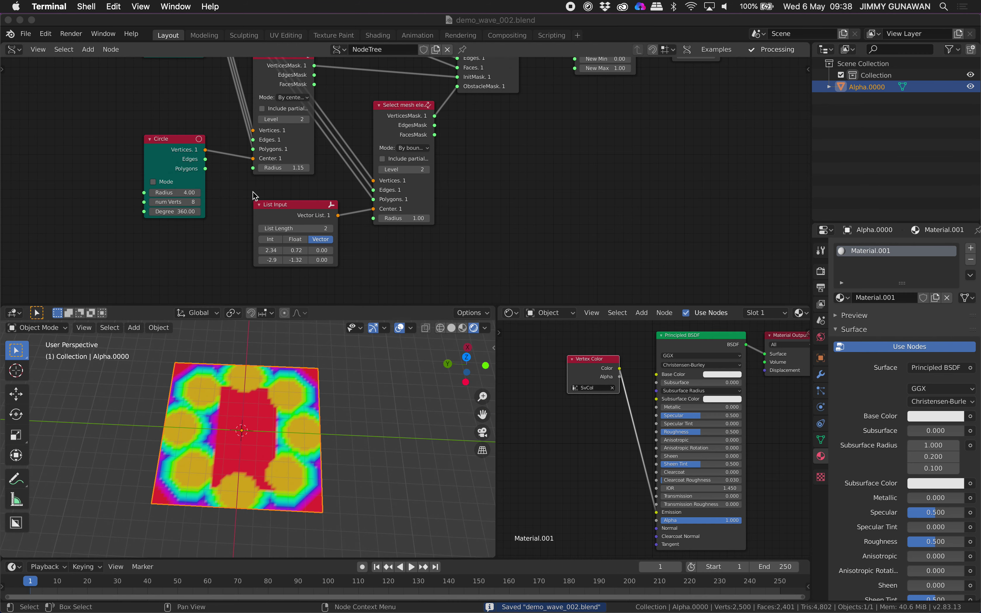
middle_click_drag(277, 192, 233, 214)
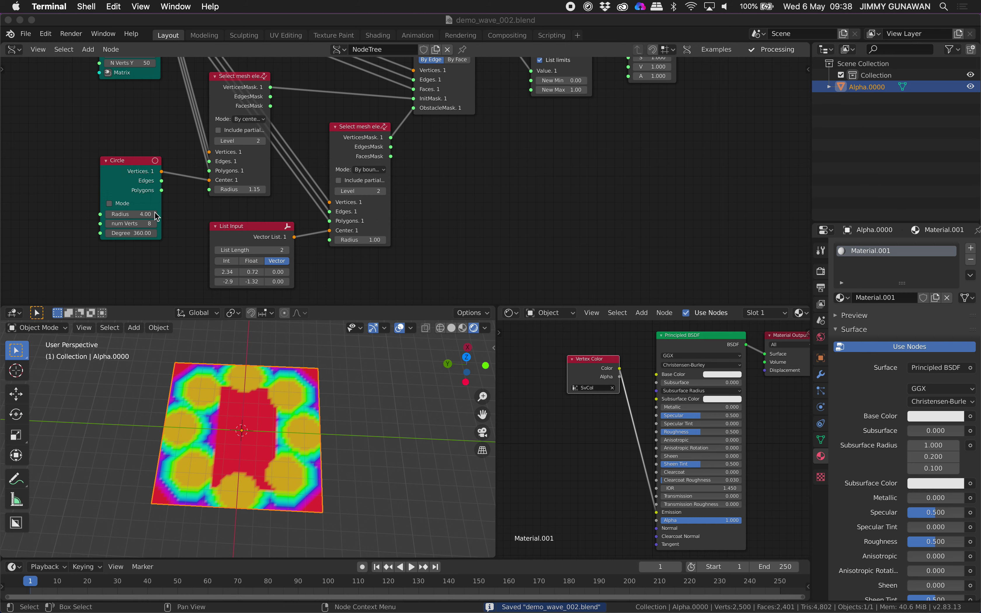
left_click_drag(131, 214, 143, 214)
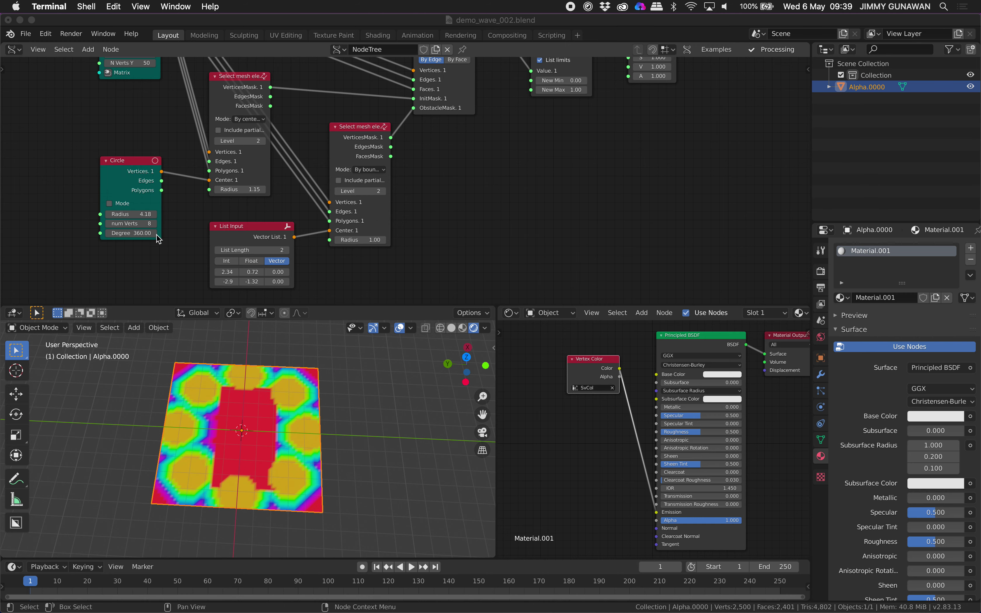
Set the Map Range node's New Max to about 2.44 and save the file.
scroll(459, 192, "right", 10)
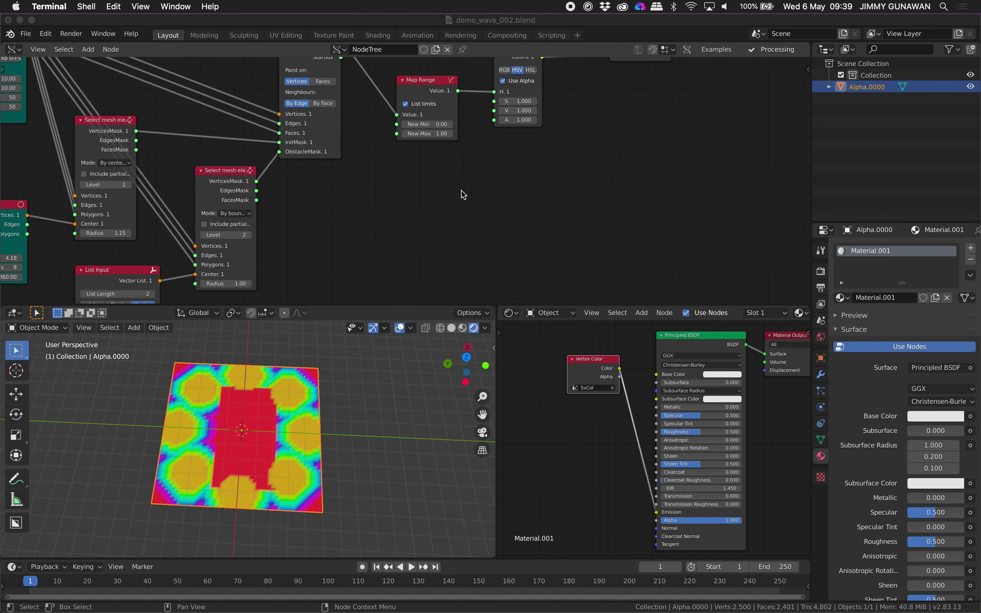
left_click_drag(320, 203, 357, 202)
scroll(386, 186, "left", 12)
key("ctrl+s")
Add reroute points across the Plane node's Vertices, Edges and Polygons links, and move the Plane node farther away from them.
left_click_drag(358, 112, 150, 140)
scroll(171, 125, "down", 1)
scroll(161, 139, "down", 2)
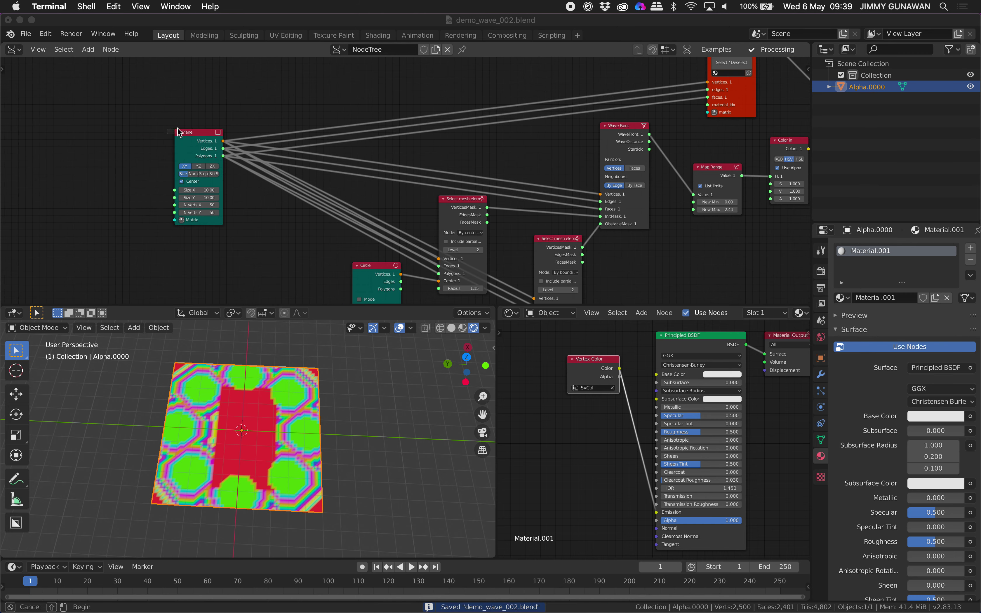
scroll(228, 100, "left", 4)
left_click(5, 68)
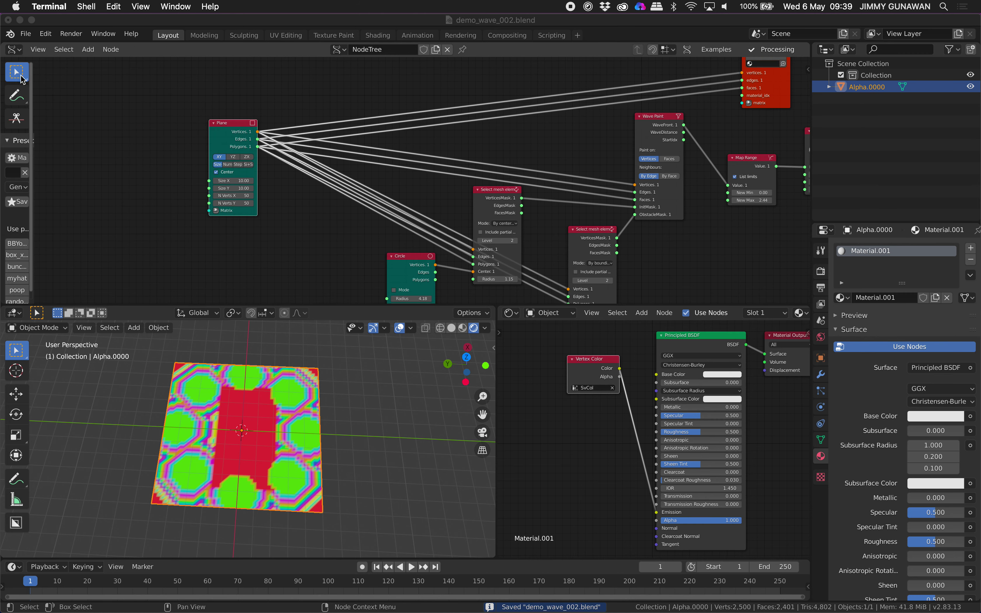
left_click_drag(34, 96, 73, 96)
left_click(41, 118)
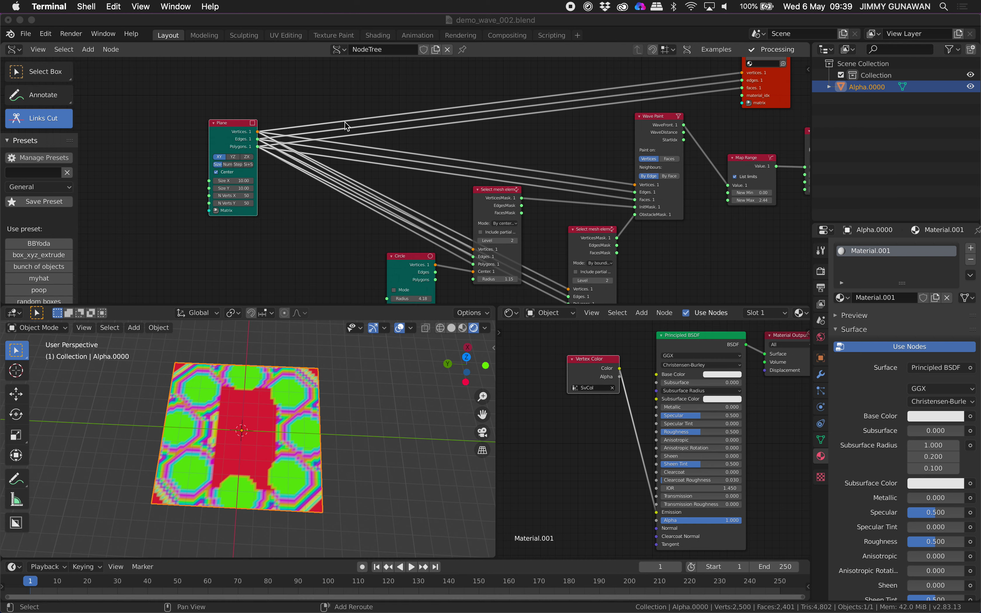
right_click_drag(311, 205, 314, 203, "shift")
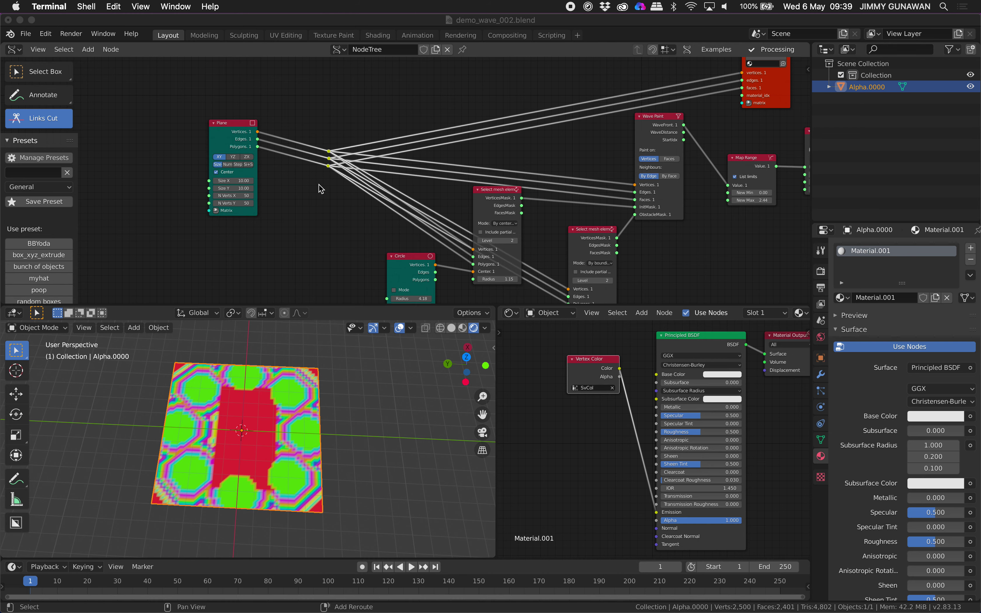
left_click(38, 71)
left_click_drag(214, 123, 162, 109)
Insert a Noise Displace node on the link between the Plane's Vertices output and its reroute point.
scroll(370, 152, "up", 2)
scroll(370, 160, "up", 2)
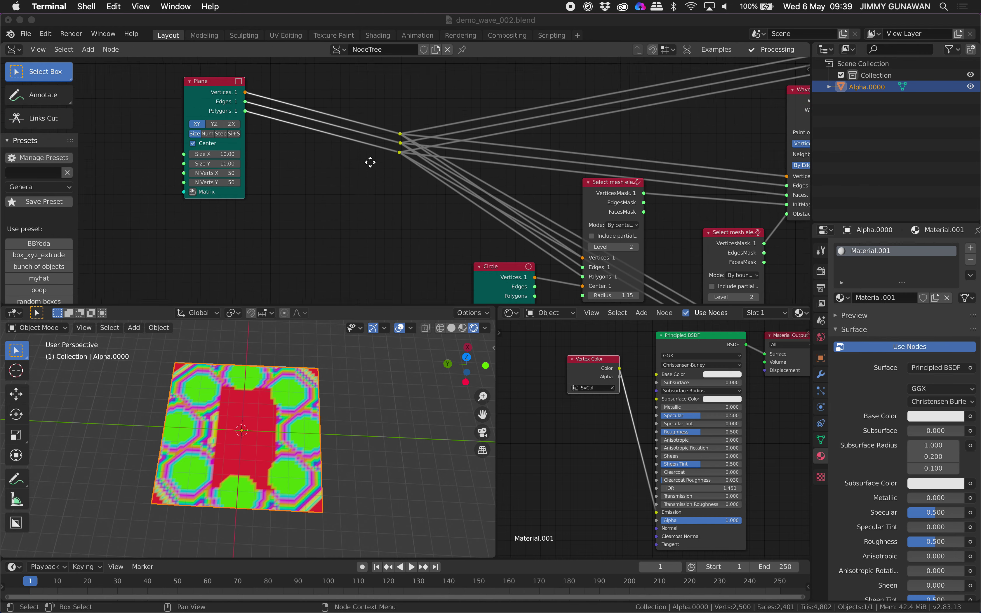
key("alt+space")
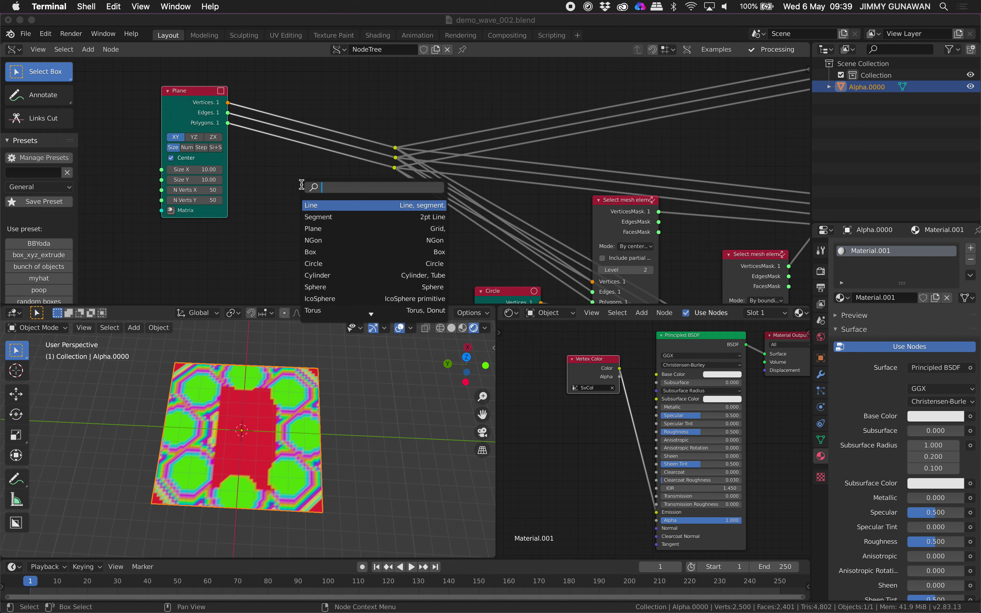
type("noise")
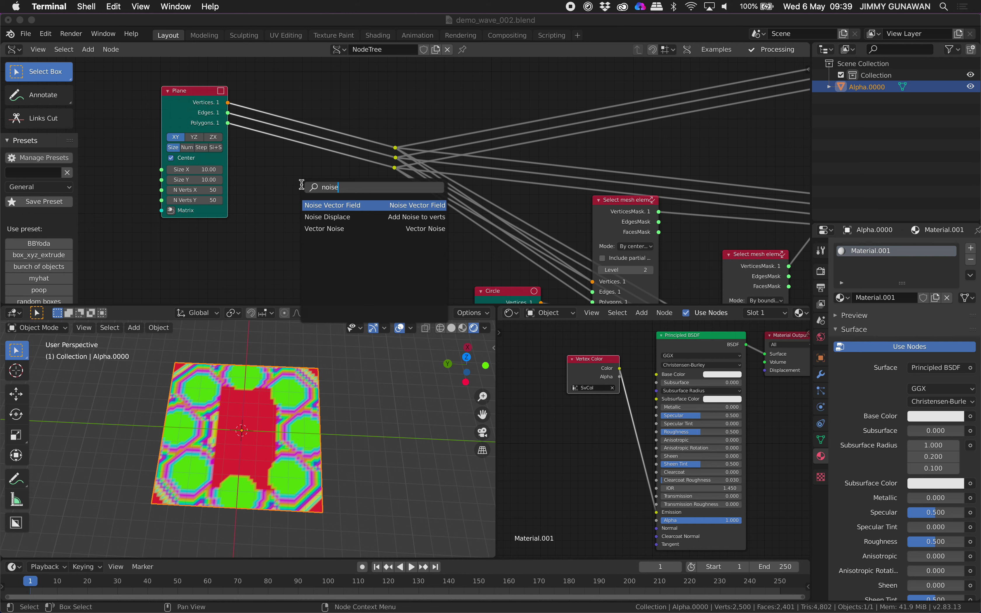
key("Down")
key("Return")
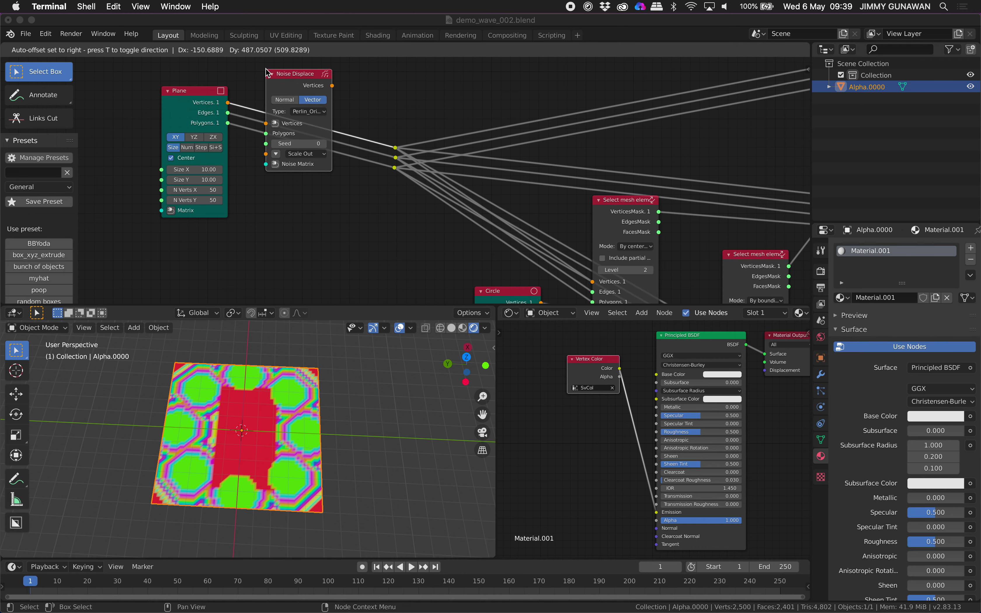
left_click(285, 90)
Set the Noise Displace node's Seed to 90 and save the file.
left_click(298, 144)
type("42")
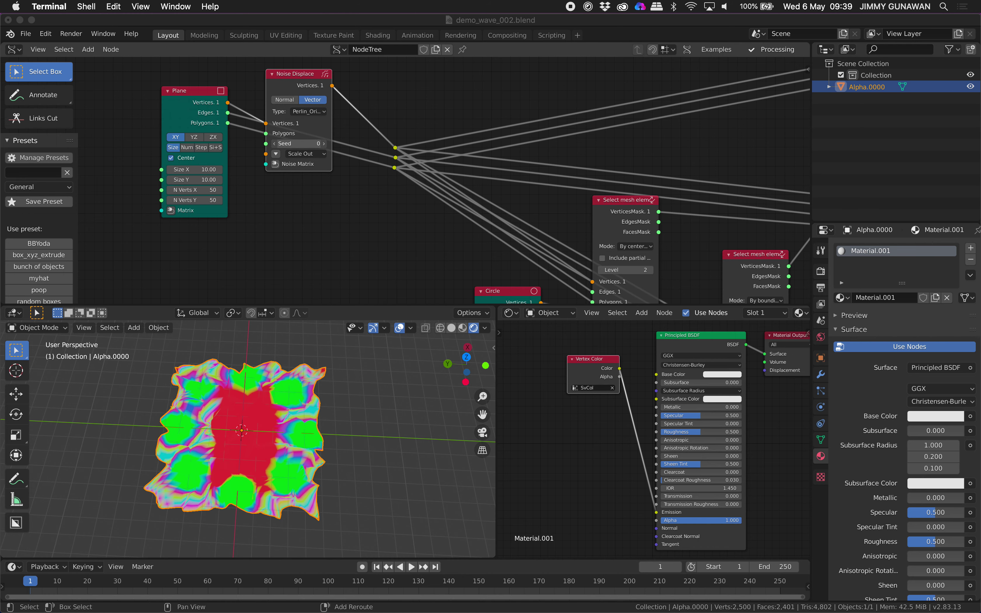
key("Return")
left_click_drag(298, 144, 329, 147)
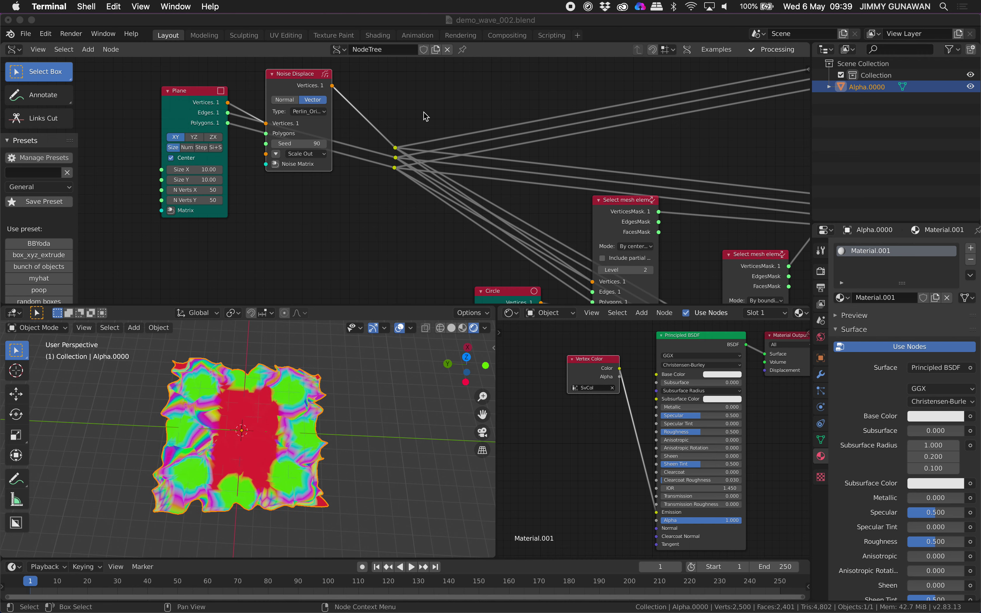
scroll(365, 190, "down", 1)
middle_click_drag(284, 357, 308, 363)
key("super+s")
Connect the Plane's undisplaced Vertices output directly to the BV Alpha node's vertices input.
mouse_move(149, 116)
left_mouse_down()
mouse_move(142, 93)
mouse_move(137, 115)
left_mouse_up()
scroll(197, 146, "down", 1)
middle_click_drag(192, 157, 187, 192)
scroll(148, 180, "down", 1)
scroll(158, 170, "down", 1)
left_click_drag(160, 172, 710, 130)
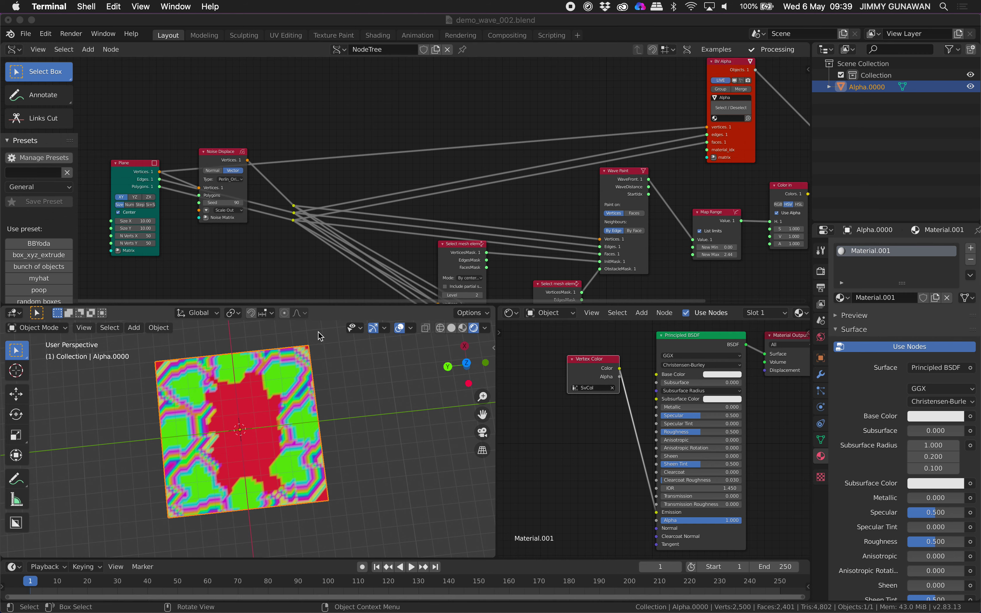
Try different Noise Displace Seed values, including 304, reposition the node lower beside the Plane, and save the file.
scroll(272, 388, "up", 2)
scroll(232, 216, "up", 2)
left_click_drag(225, 210, 290, 156)
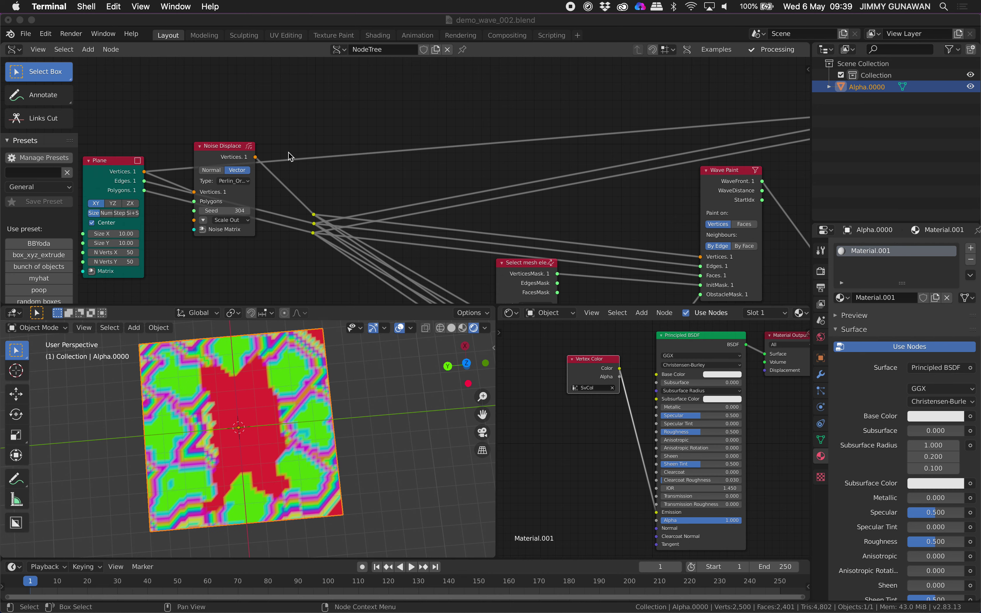
left_click_drag(227, 147, 228, 198)
middle_click_drag(284, 337, 341, 402)
key("super+s")
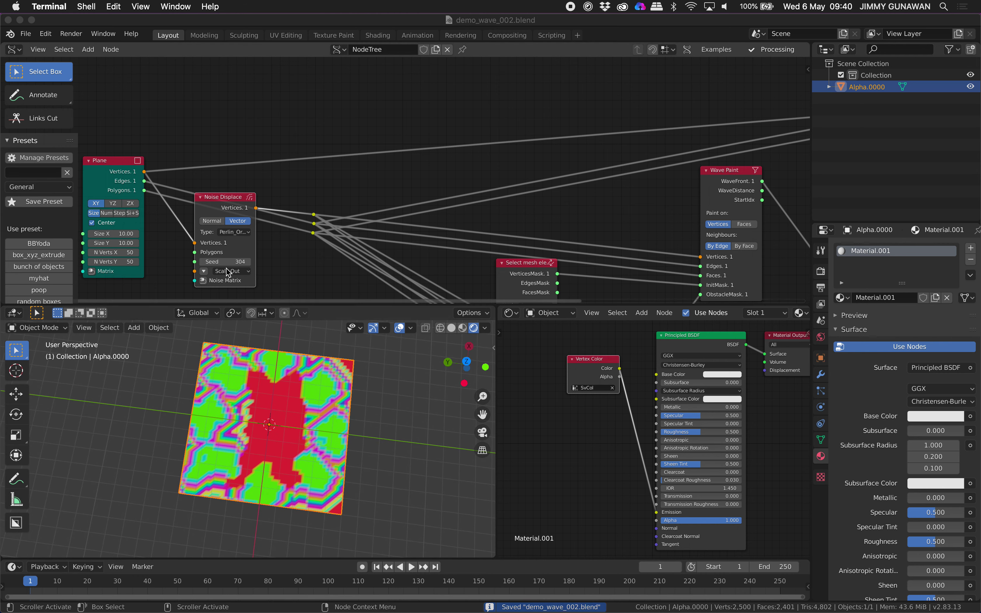
left_click_drag(225, 262, 259, 261)
Delete the Noise Displace node while keeping the Plane's Vertices linked to the reroute point, and save the file.
scroll(264, 203, "down", 1)
left_click_drag(253, 200, 252, 241)
key("ctrl+x")
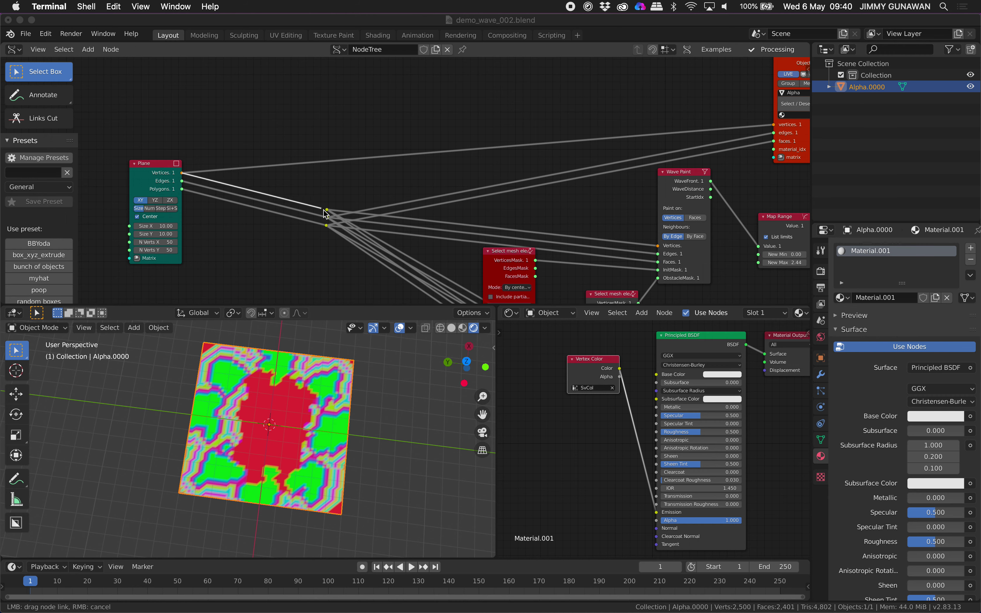
left_click_drag(172, 163, 212, 143)
key("super+s")
Add a Polygon Grid node and place it beside the Plane node.
scroll(213, 143, "left", 3)
key("shift+a")
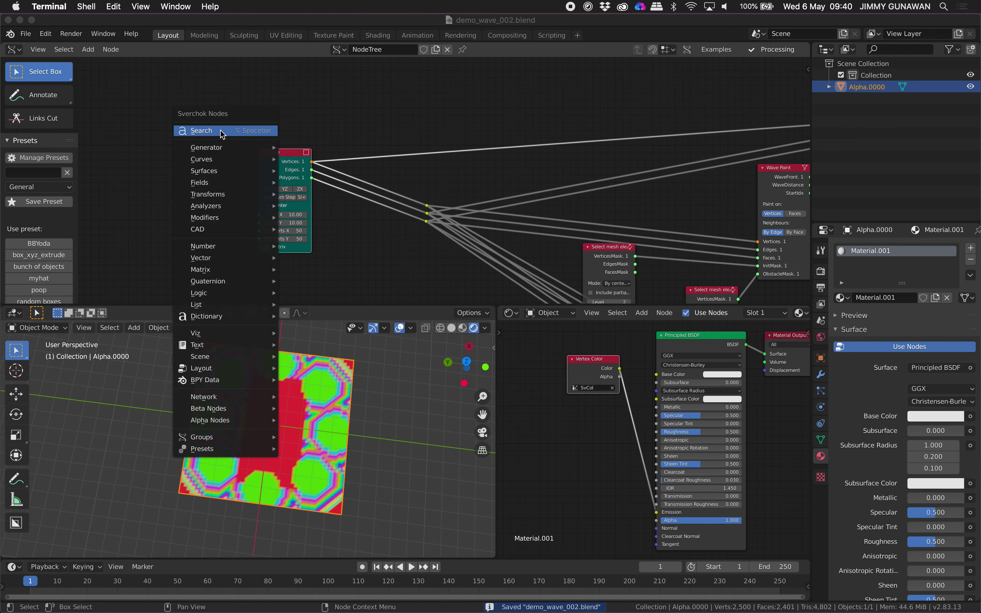
left_click(220, 130)
type("poly")
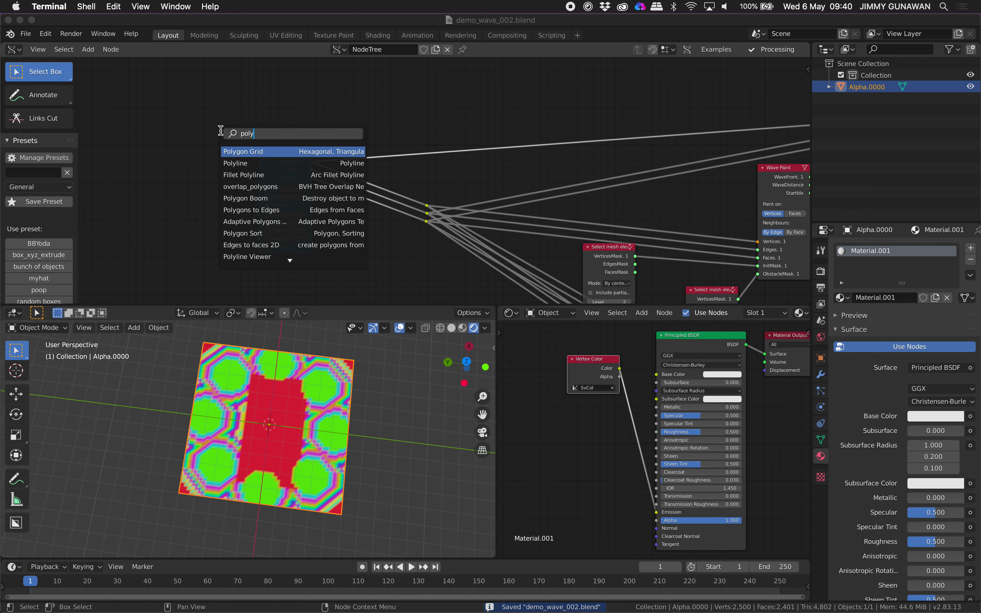
key("Return")
left_click(142, 125)
scroll(149, 127, "down", 2)
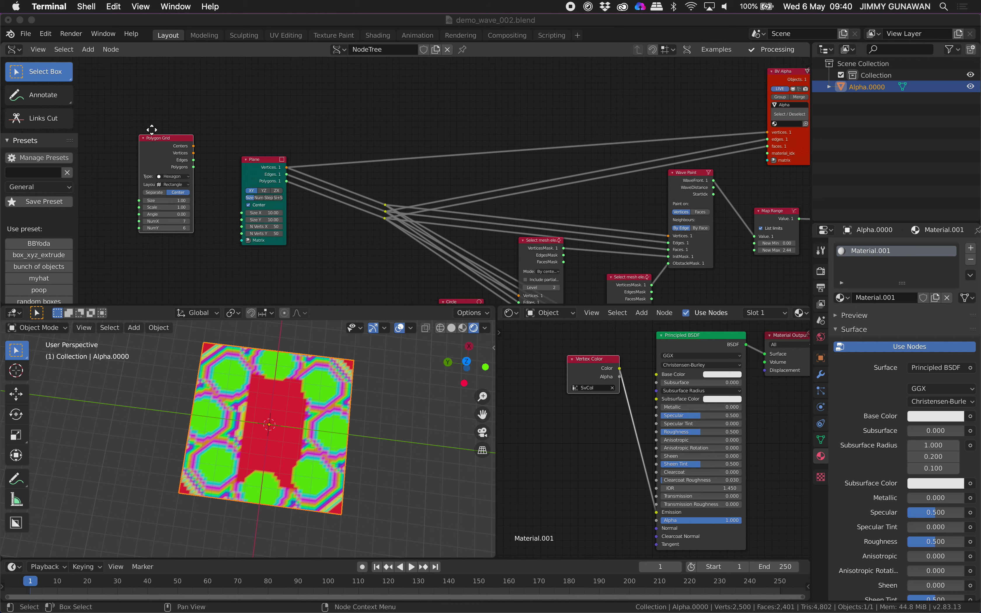
Replace the Plane's links by connecting the Polygon Grid's Vertices, Edges and Polygons to the reroute points, and its Vertices to BV Alpha.
scroll(163, 129, "right", 3)
left_click_drag(143, 158, 351, 102)
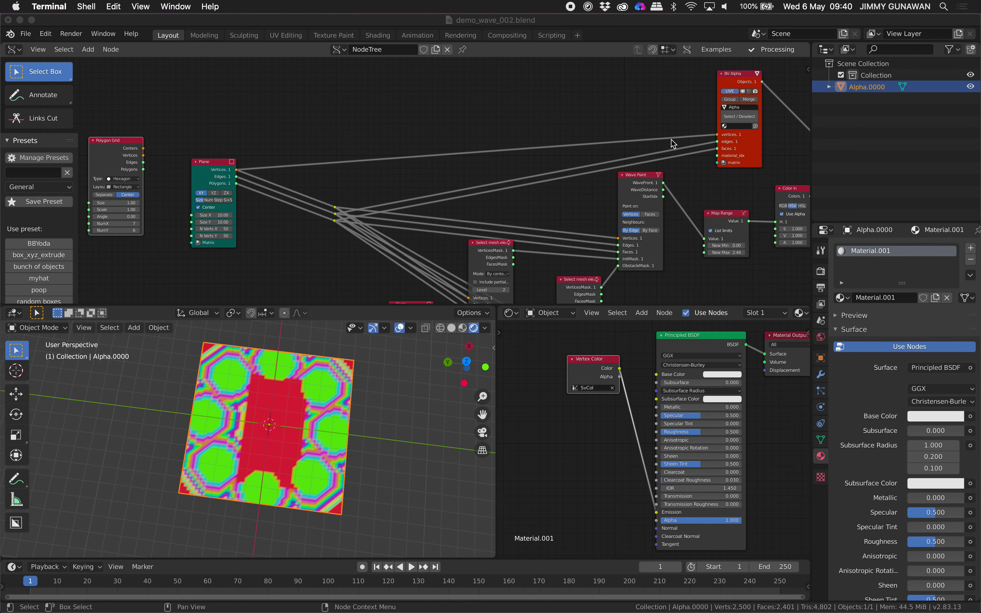
left_click_drag(717, 135, 242, 144)
left_click_drag(143, 155, 279, 202)
left_click_drag(335, 216, 335, 214)
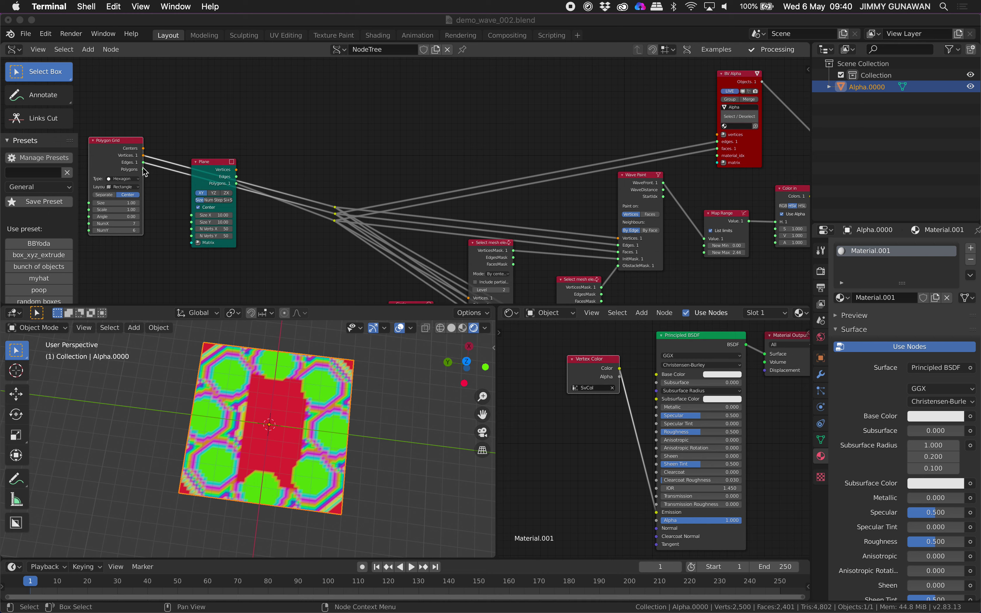
left_click_drag(143, 169, 335, 221)
left_click_drag(113, 146, 717, 134)
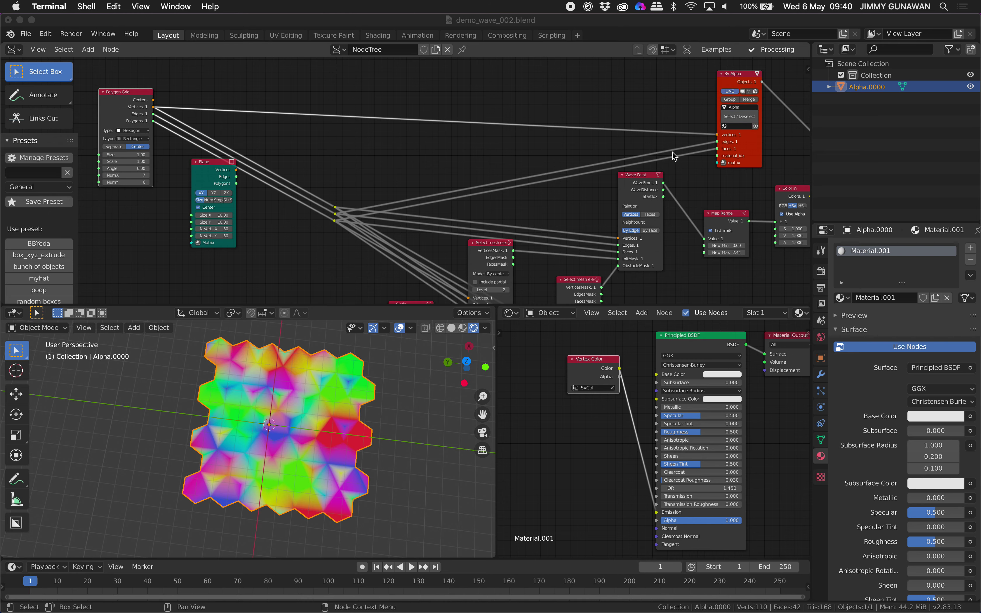
Move the Plane node clear of the links and set the Polygon Grid's NumX and NumY to 20.
middle_click_drag(365, 413, 382, 394)
middle_click_drag(267, 223, 244, 215)
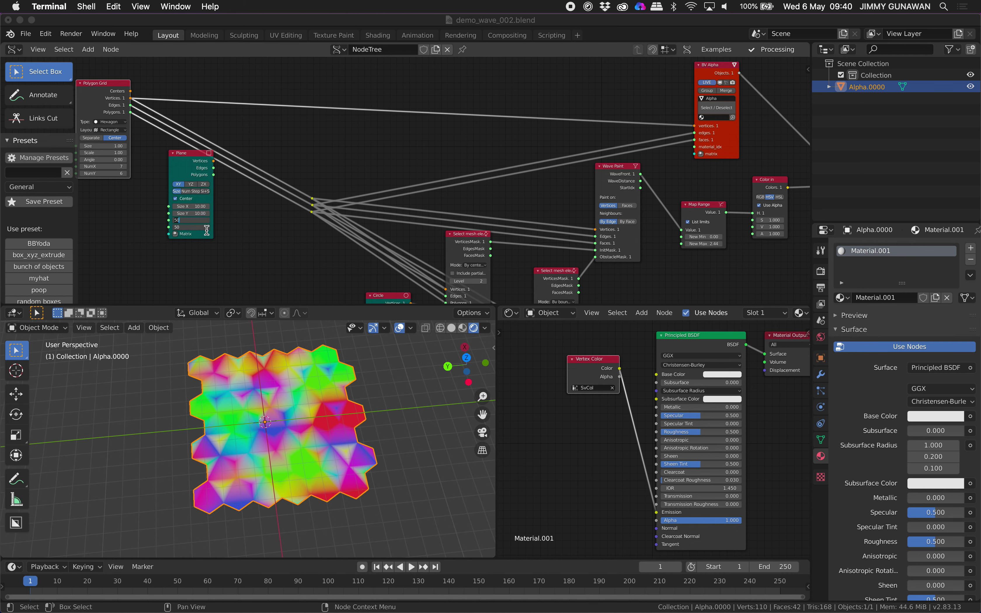
left_click_drag(184, 151, 152, 183)
scroll(210, 194, "left", 5)
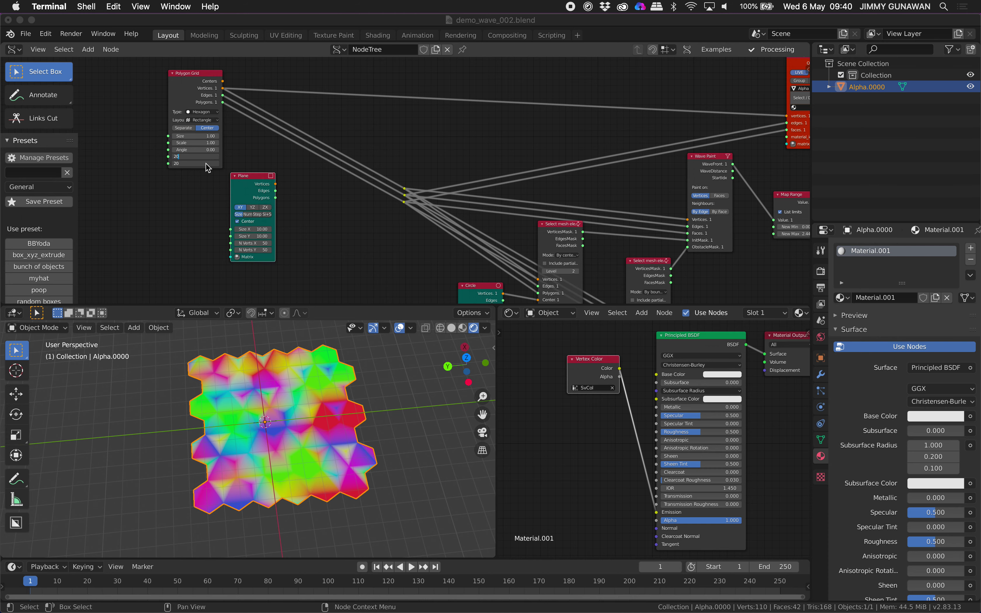
key("Return")
scroll(356, 438, "down", 3)
middle_click_drag(356, 437, 334, 431)
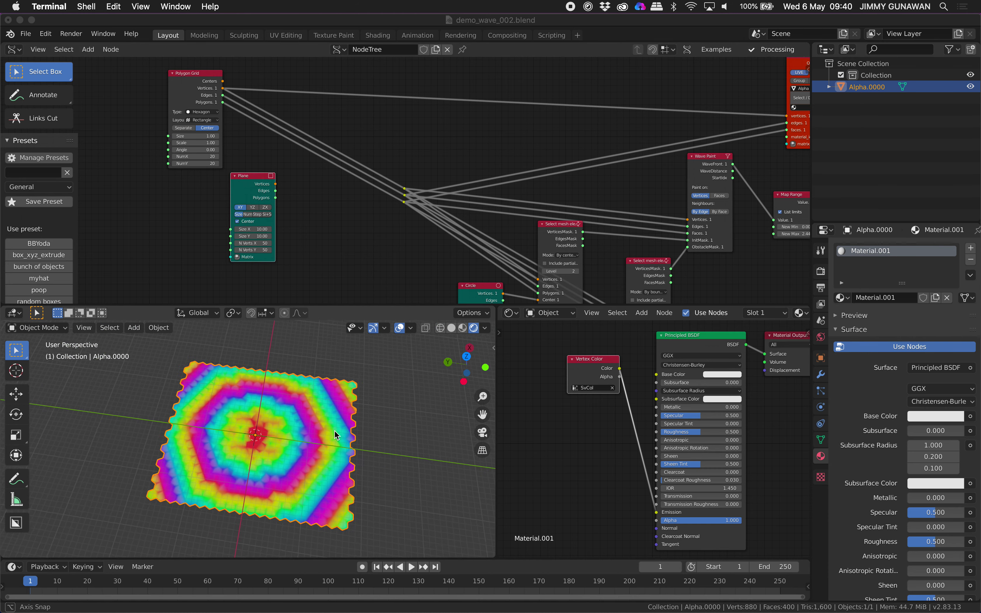
Set the Circle node's Radius to about 8.62 and its num Verts to 12.
scroll(291, 263, "right", 5)
scroll(291, 263, "down", 3)
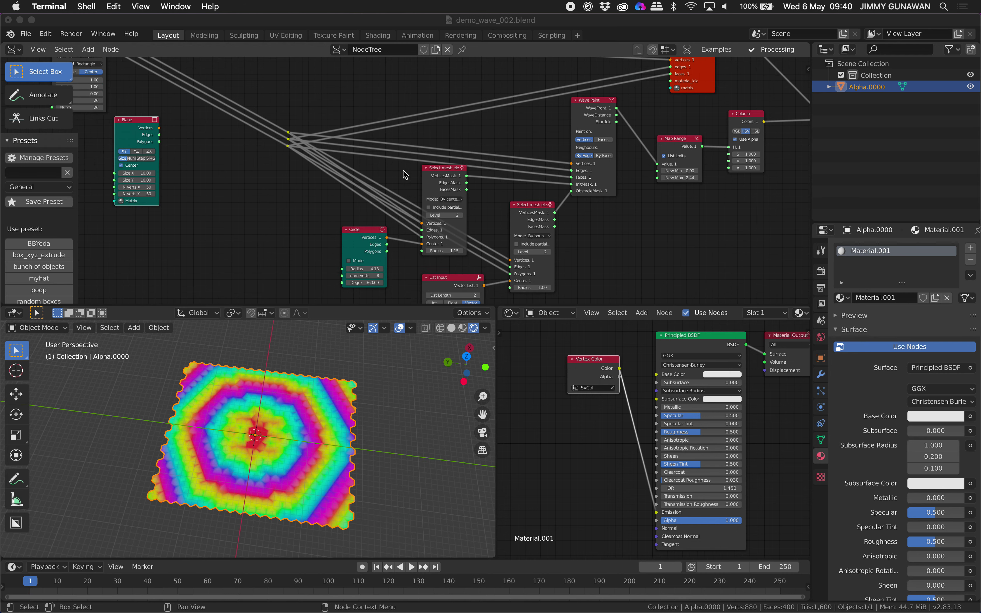
scroll(390, 230, "left", 5)
scroll(429, 215, "right", 2)
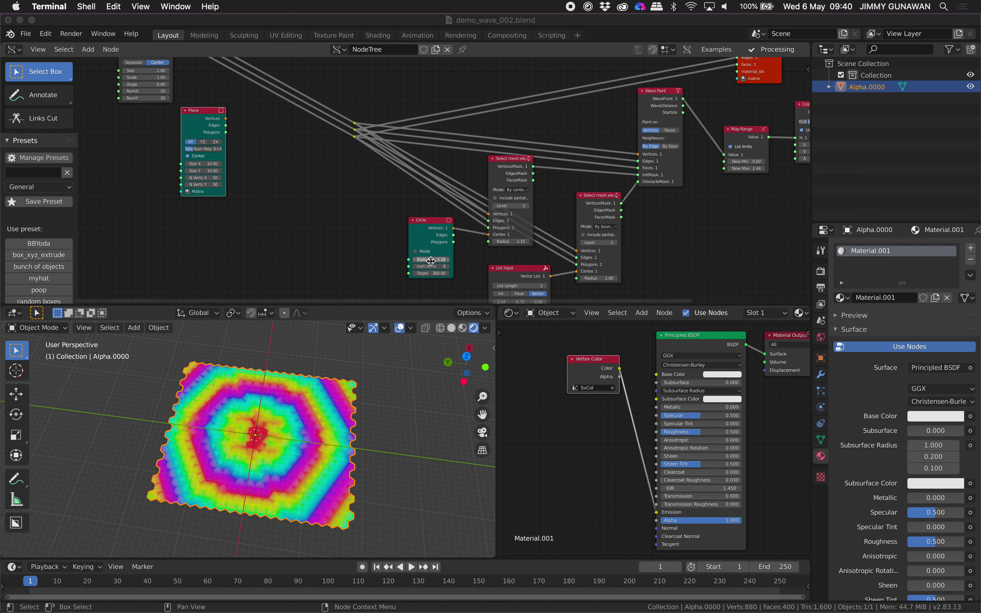
left_click_drag(432, 260, 475, 260)
scroll(336, 239, "right", 5)
scroll(336, 239, "down", 2)
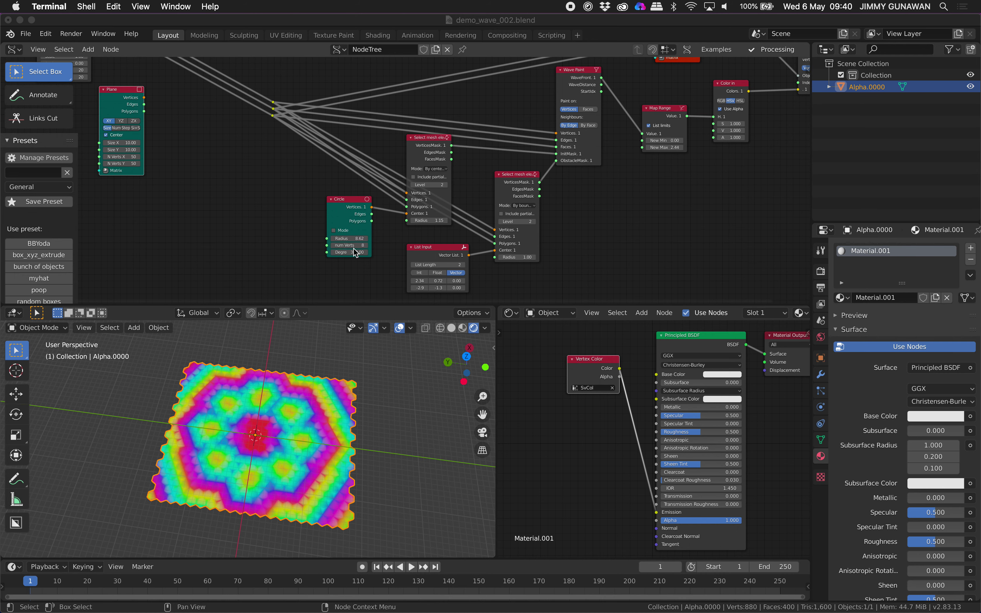
left_click(364, 245)
type("12")
key("Return")
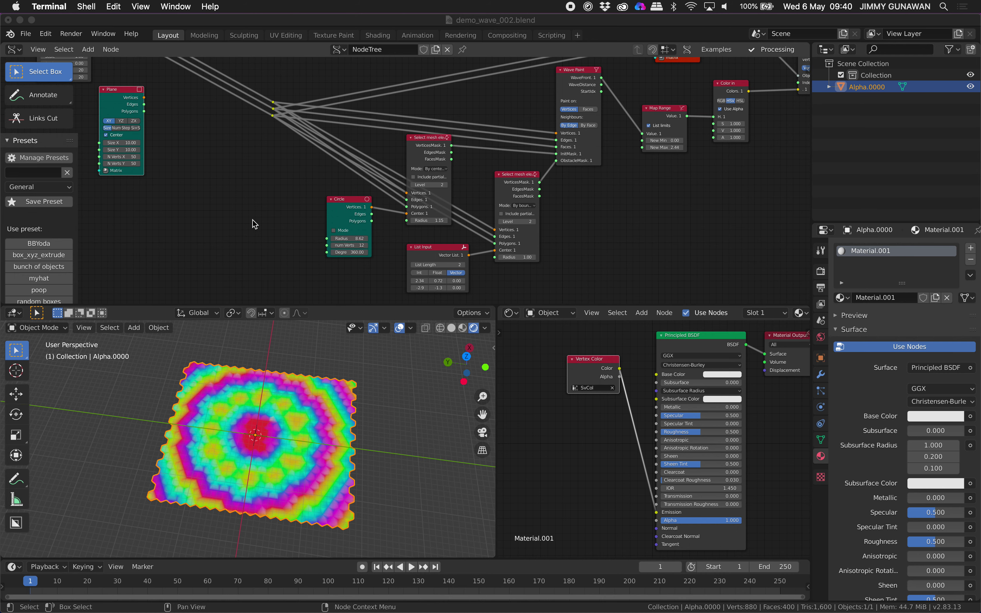
Increase the Circle node's Radius to about 10.96 and inspect the colored hexagon mesh from the top.
left_click_drag(349, 238, 380, 245)
middle_click_drag(385, 357, 425, 407)
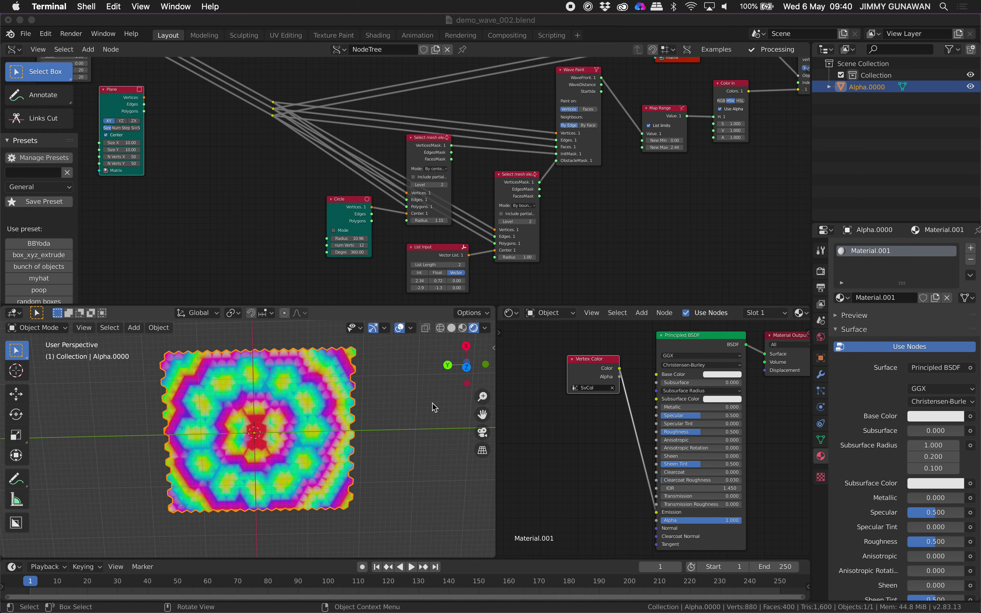
left_click(466, 365)
middle_click_drag(215, 184, 357, 238)
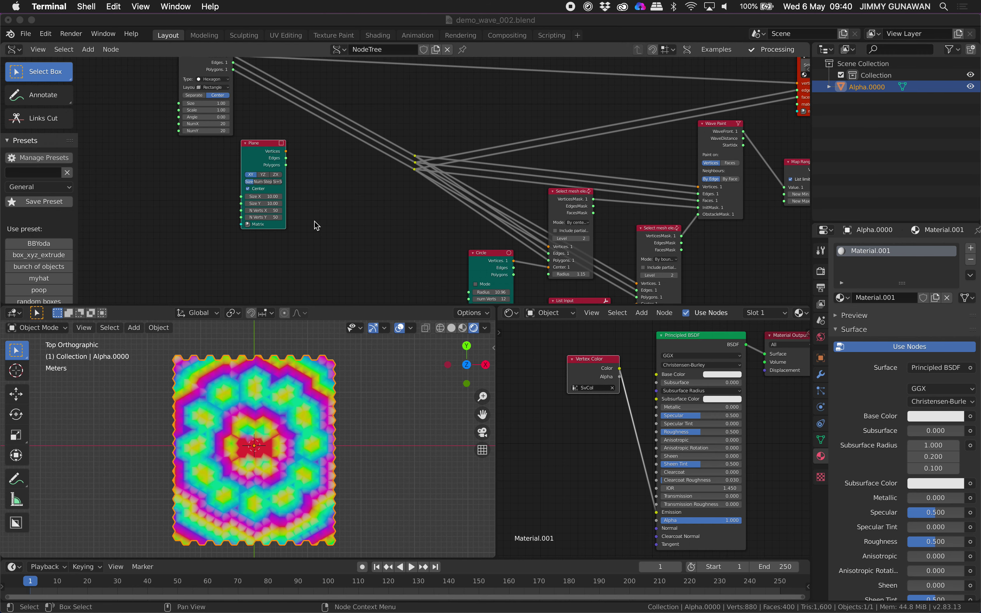
middle_click_drag(316, 436, 312, 406)
Set the Polygon Grid's NumX and NumY to 40.
middle_click_drag(237, 143, 264, 201)
scroll(264, 201, "up", 1)
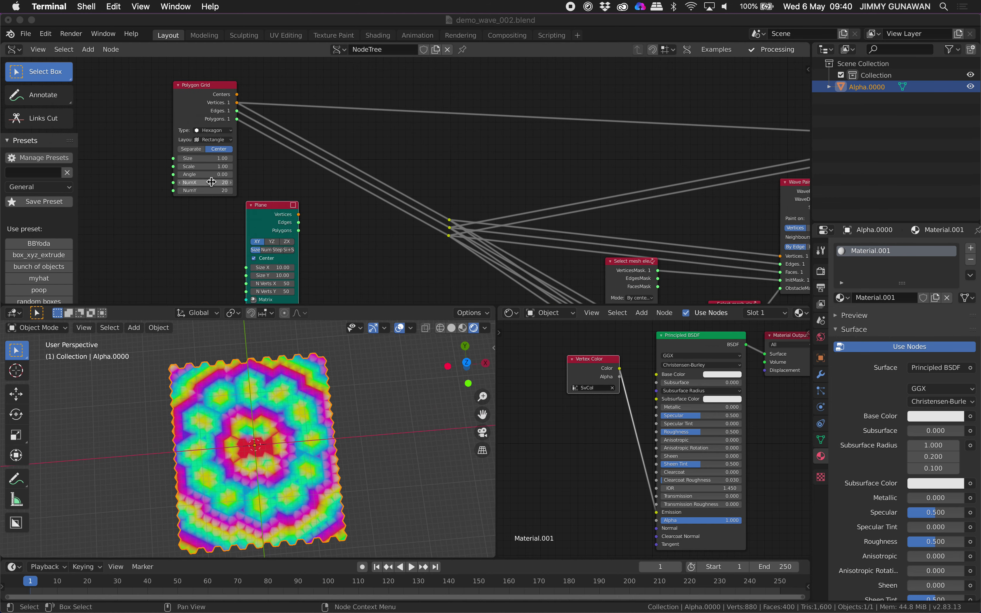
left_click_drag(202, 158, 211, 157)
left_click_drag(220, 183, 220, 191)
type("40")
key("Return")
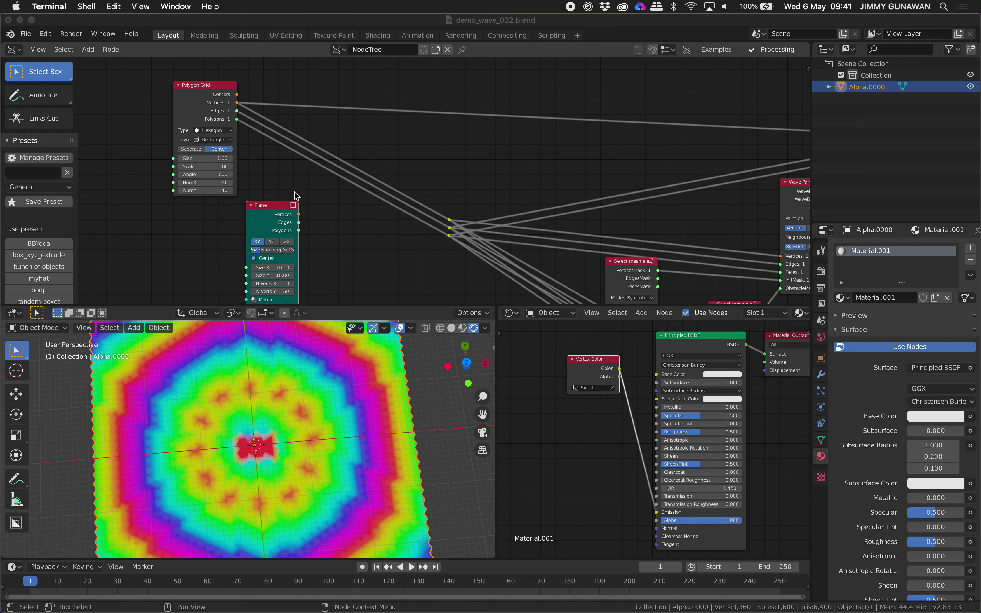
Set the Polygon Grid's NumX and NumY to 50.
left_click_drag(211, 181, 207, 193)
type("50")
key("Return")
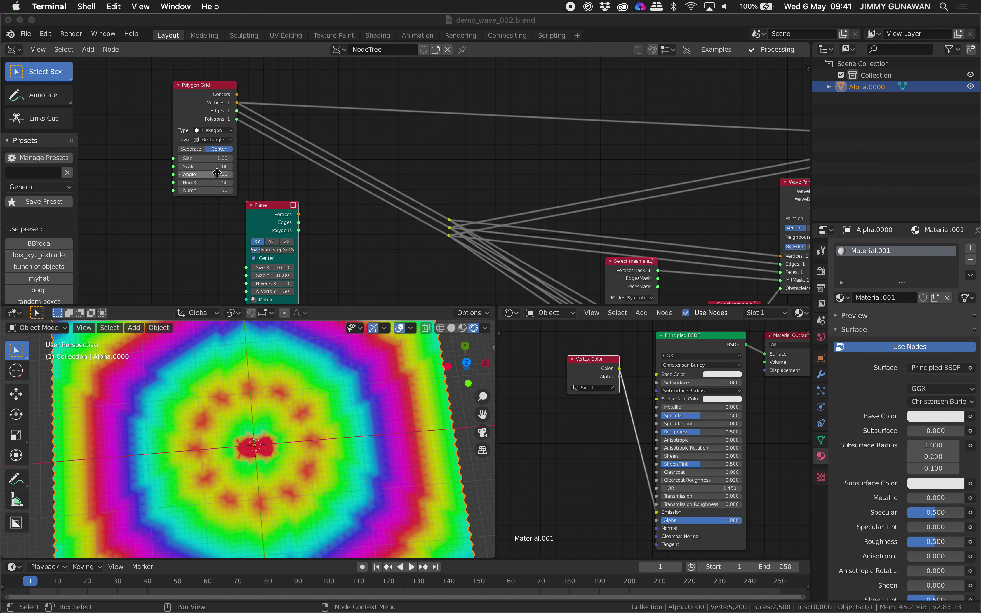
Set the Polygon Grid's Size and Scale to .5.
left_click_drag(214, 160, 213, 167)
type(".5")
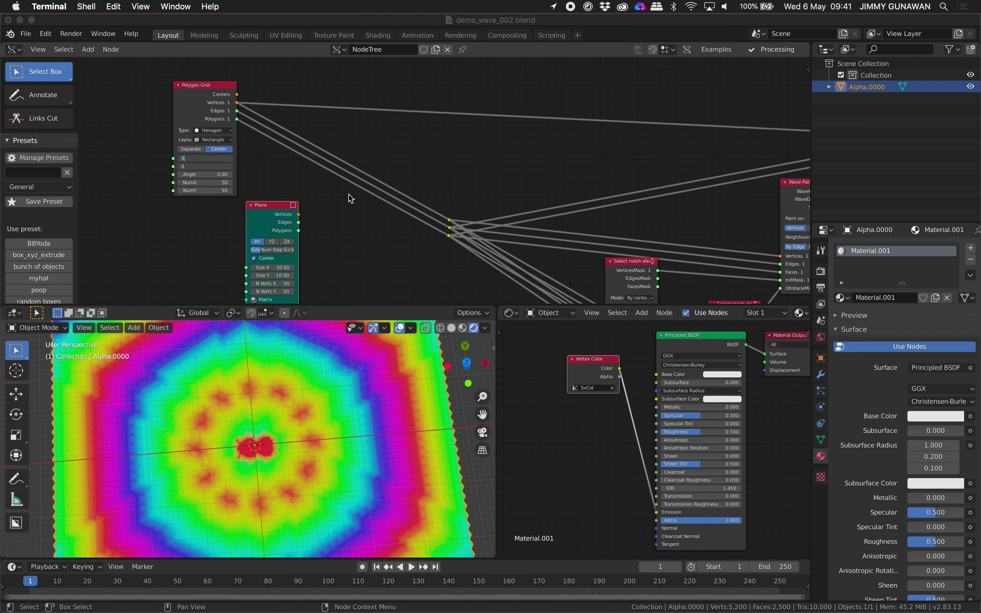
Switch to the Sverchok documentation in the browser and highlight the Wave Painter page's title.
key("ctrl+Right")
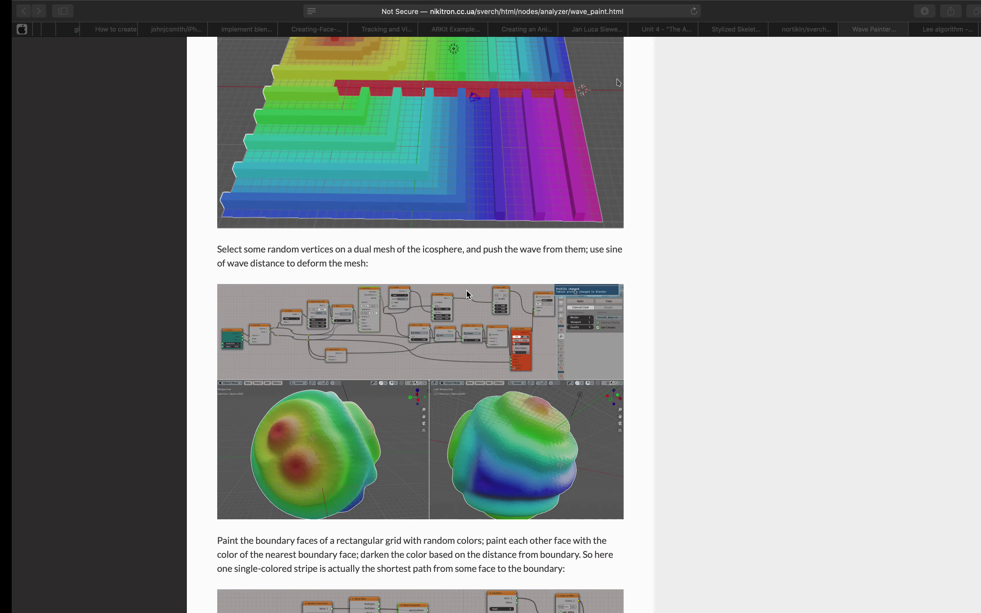
key("ctrl+Left")
key("ctrl+Right")
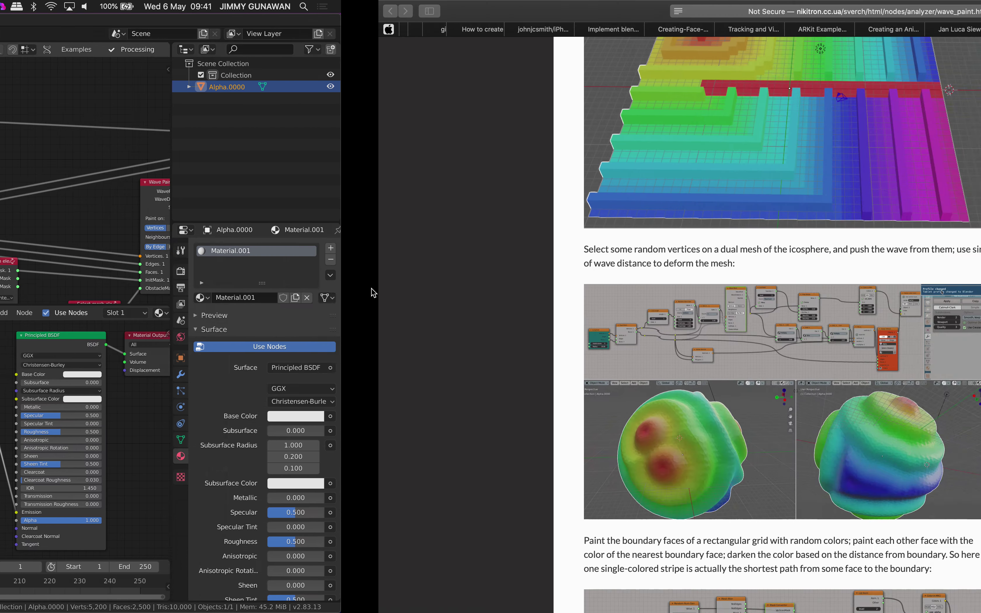
scroll(753, 309, "up", 20)
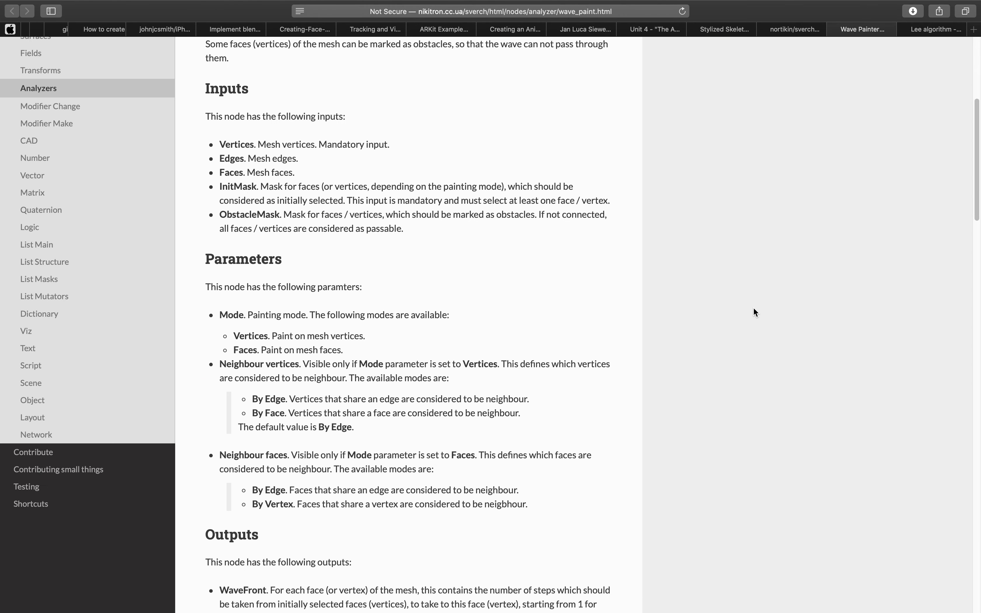
left_click_drag(206, 109, 313, 107)
key("ctrl+Left")
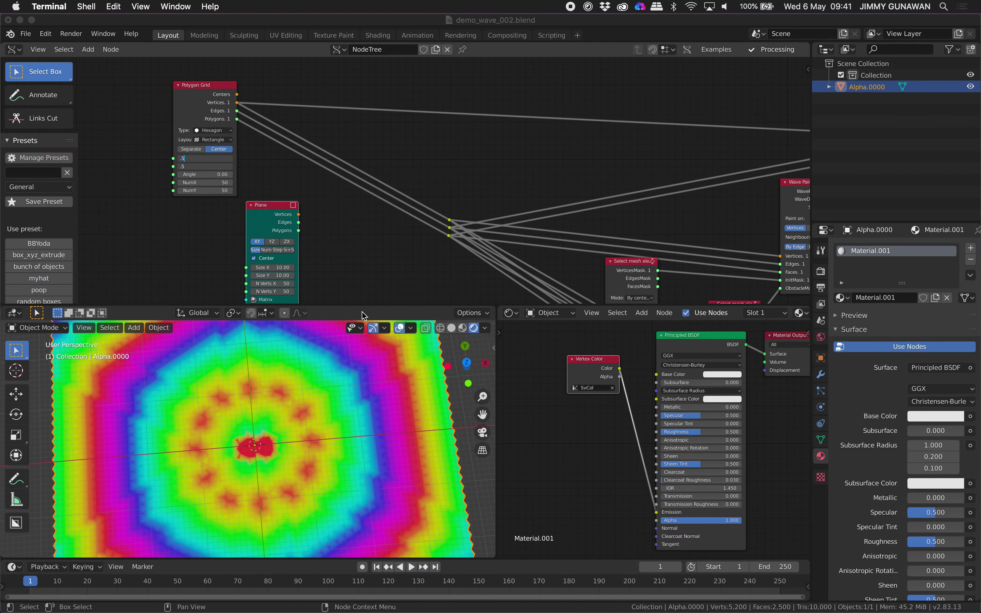
key("ctrl+Right")
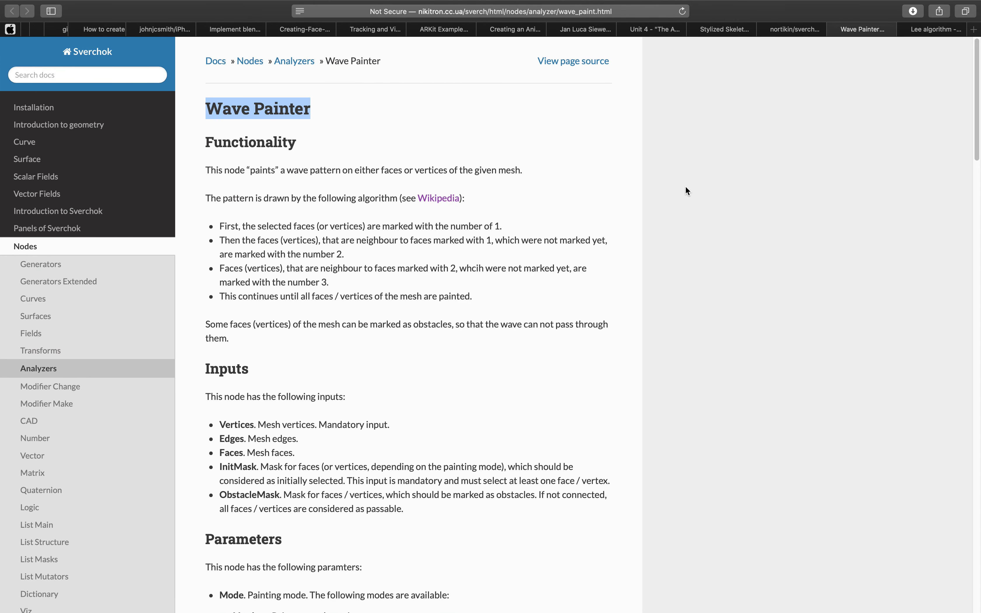
Read the Wave Painter functionality, inputs and parameters, highlighting the painting mode and neighbour options.
scroll(641, 188, "down", 2)
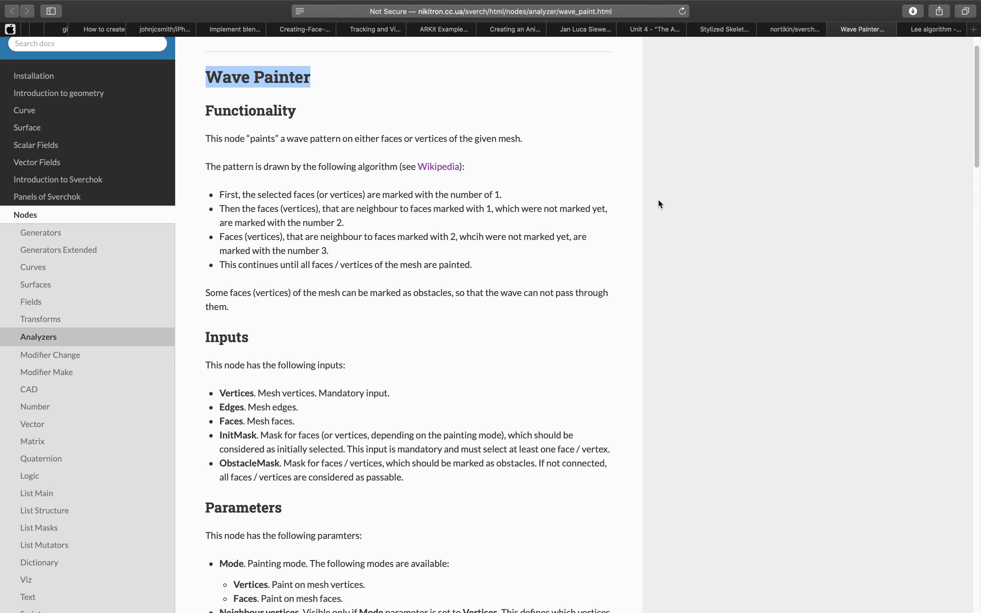
scroll(656, 200, "down", 10)
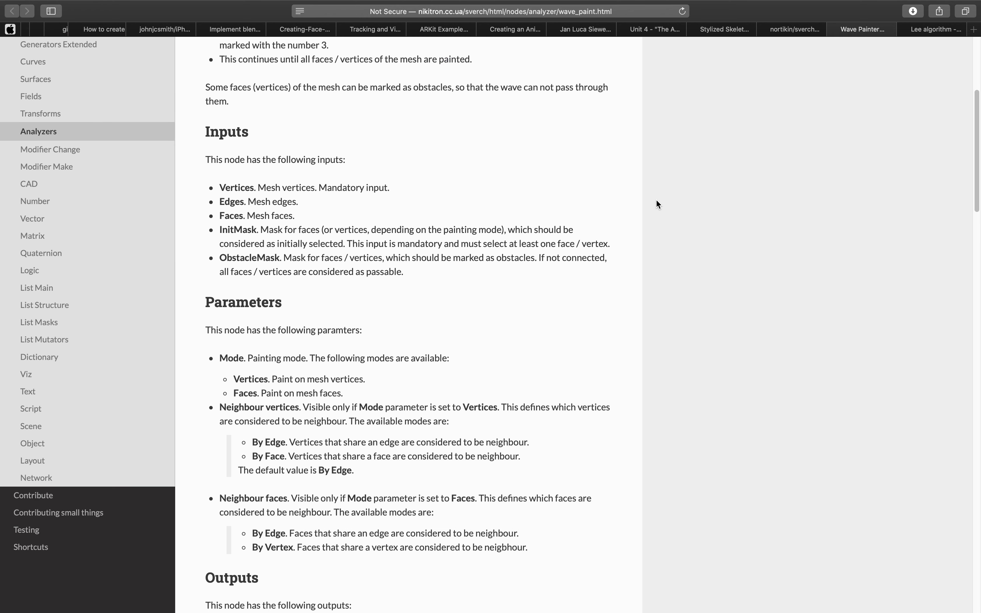
scroll(657, 202, "down", 10)
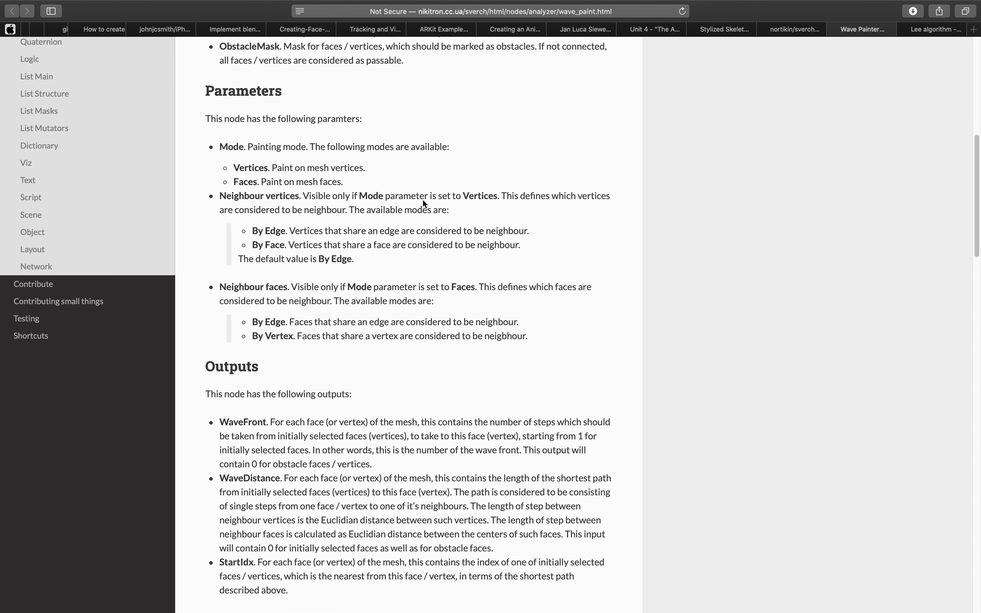
left_click_drag(220, 146, 423, 333)
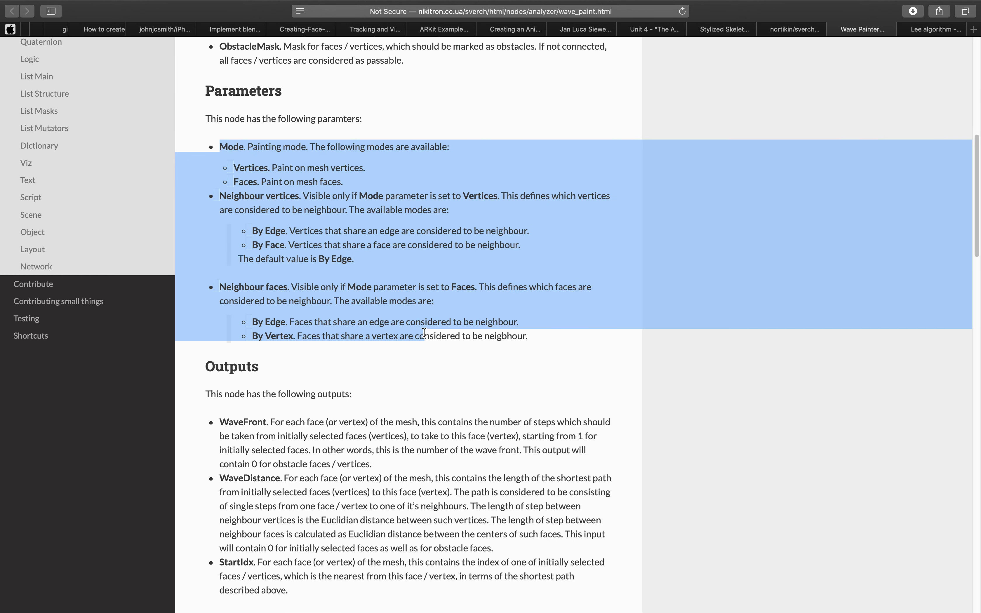
left_click(267, 207)
mouse_move(273, 259)
left_mouse_down()
mouse_move(258, 235)
mouse_move(279, 259)
left_mouse_up()
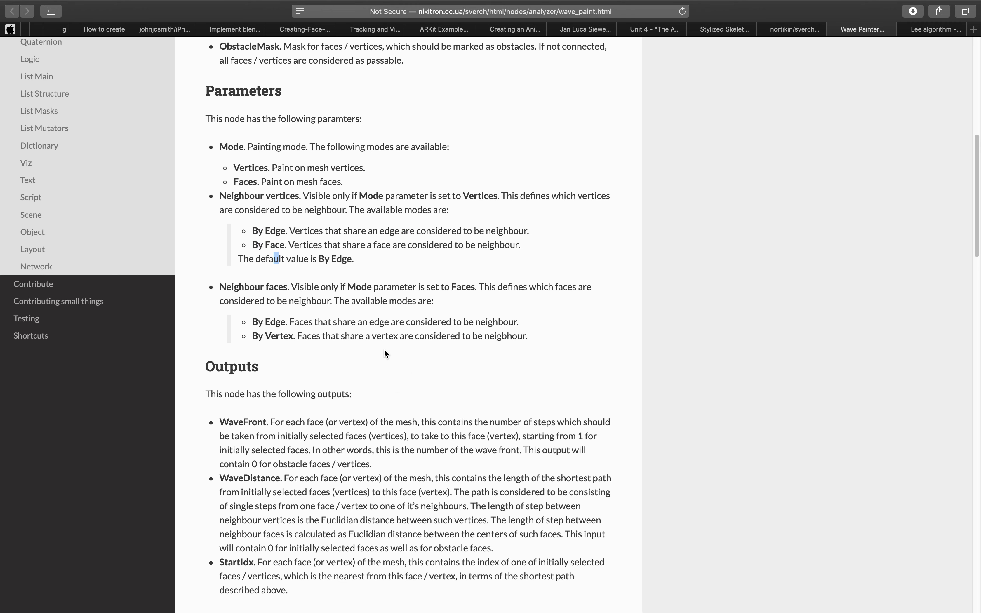
Examine the Wave Painter outputs and the usage examples for the hexagonal grid, rectangular grid and icosphere.
scroll(386, 352, "down", 5)
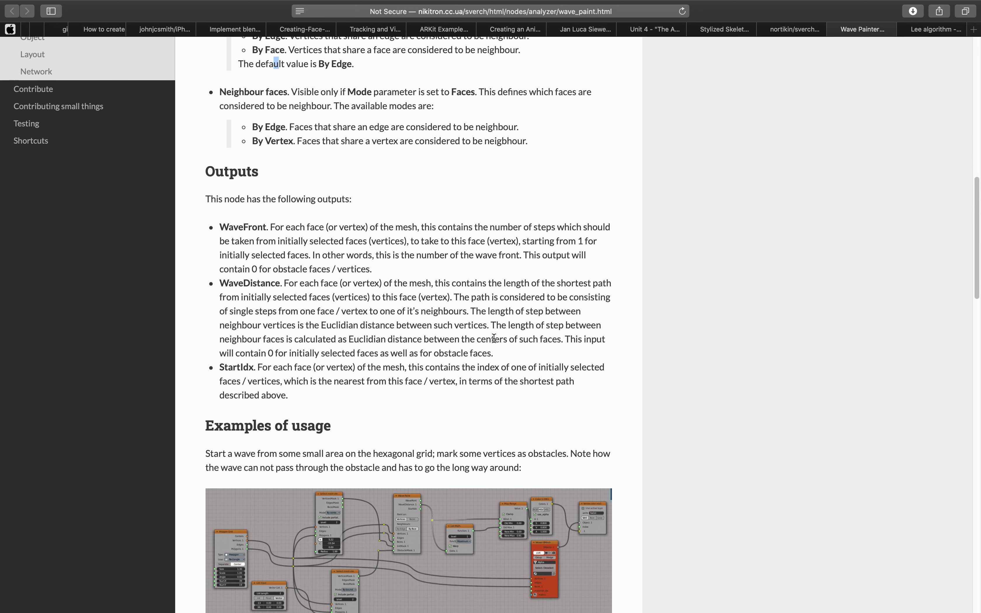
scroll(494, 338, "down", 9)
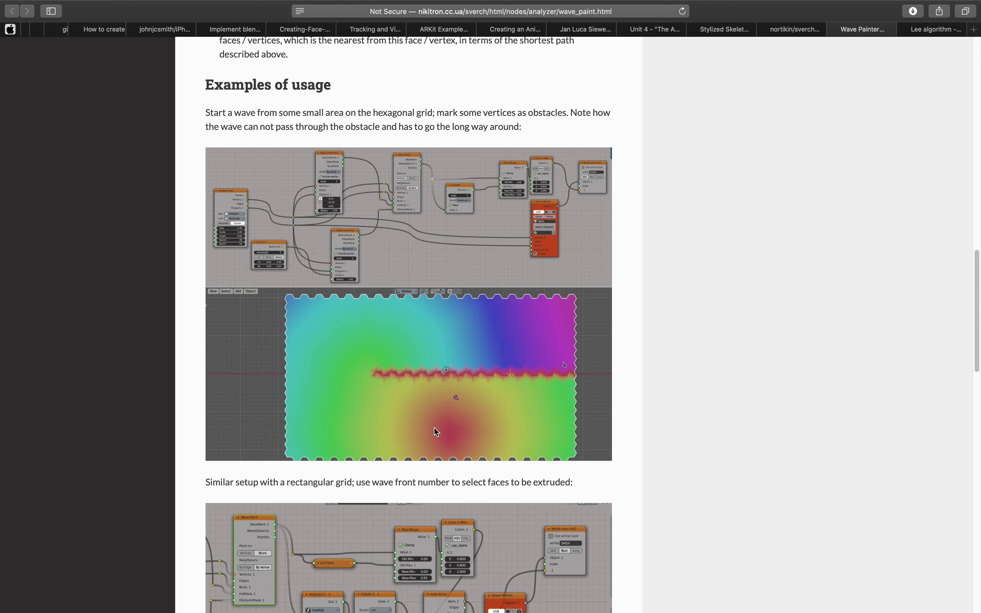
scroll(433, 431, "down", 1)
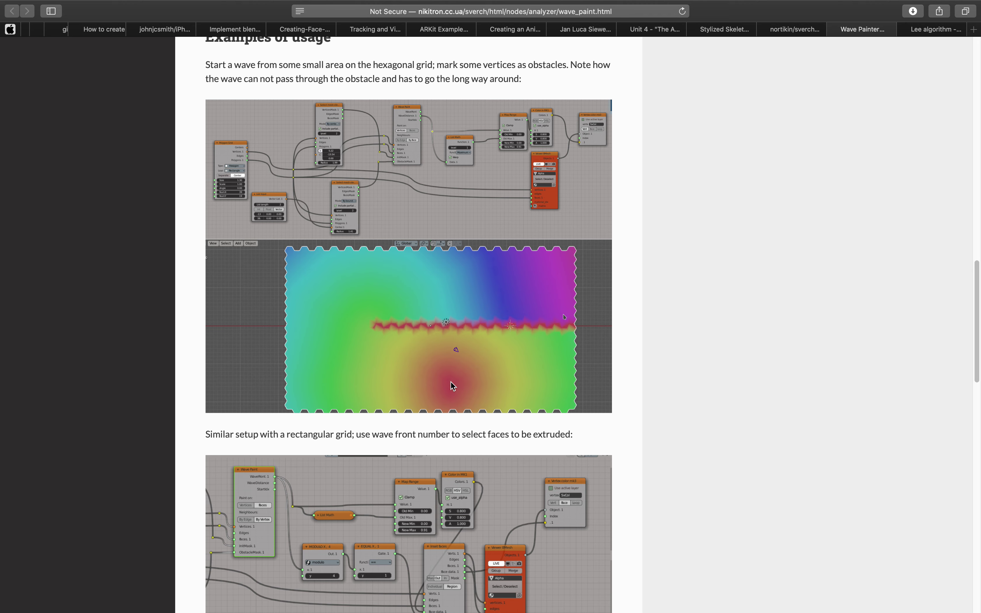
right_click(385, 390)
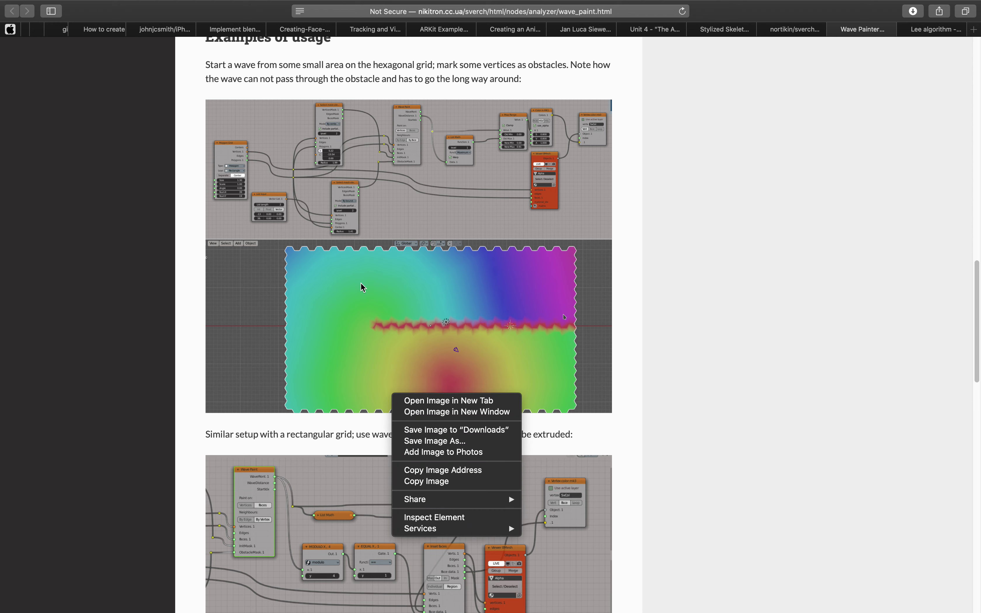
left_click(451, 363)
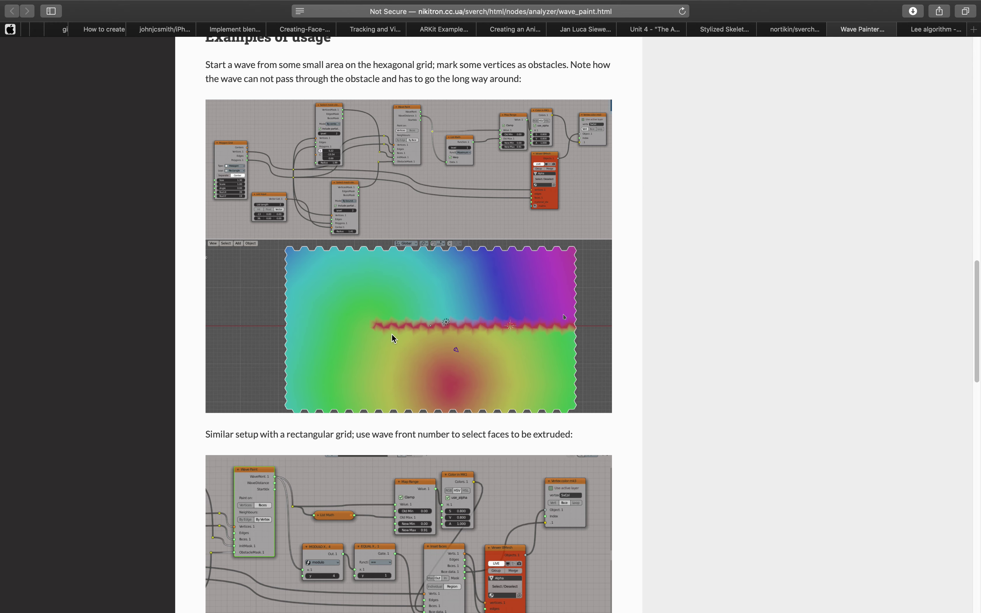
scroll(392, 335, "down", 8)
scroll(406, 379, "down", 1)
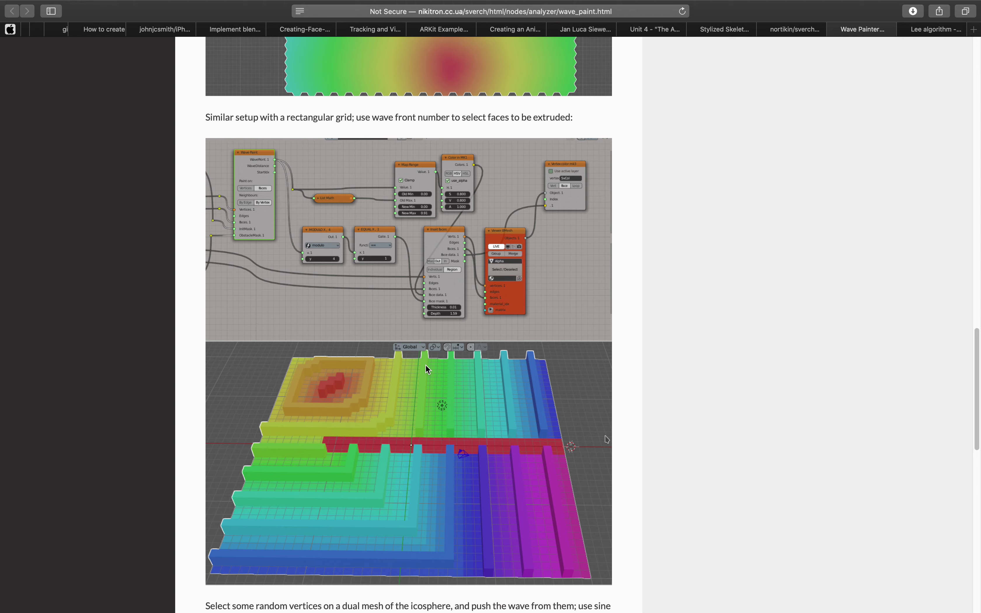
scroll(514, 451, "down", 12)
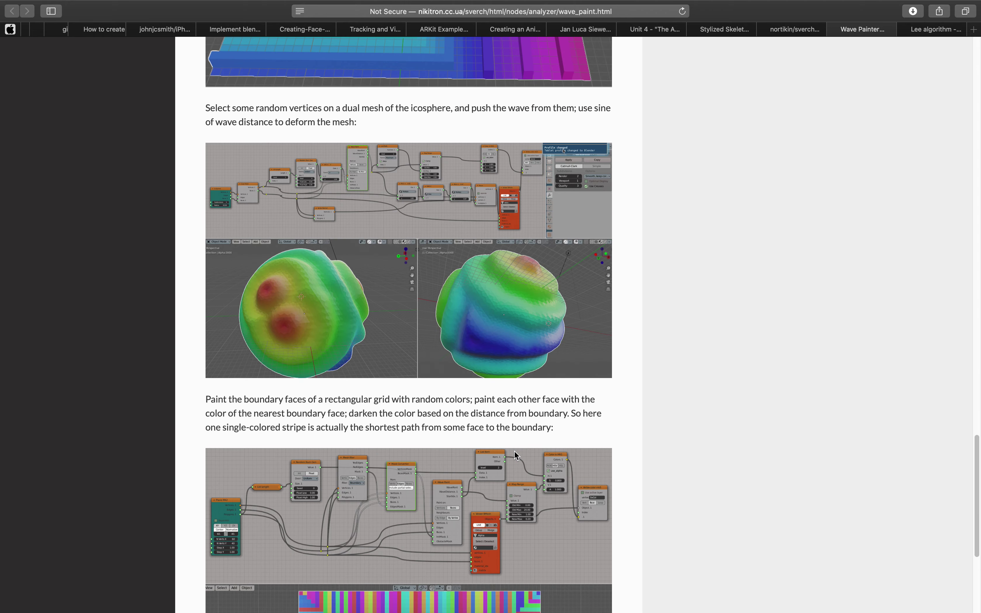